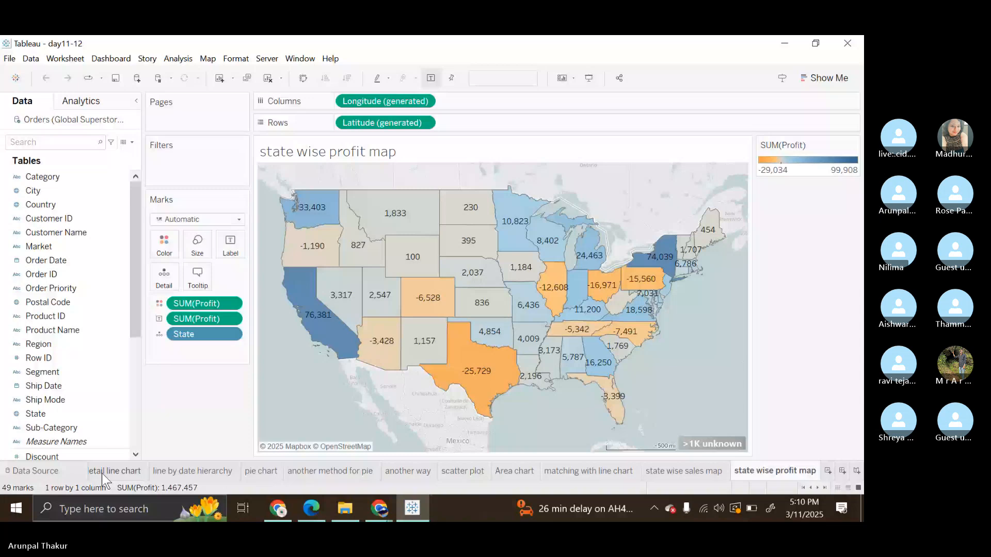
Clear the existing pie charts from the charts worksheet.
click(606, 361)
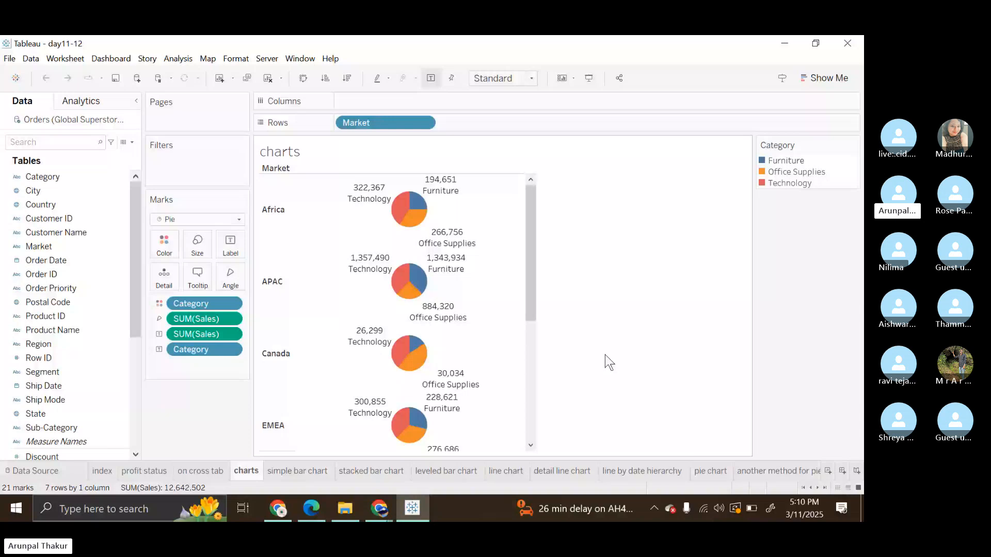
click(267, 79)
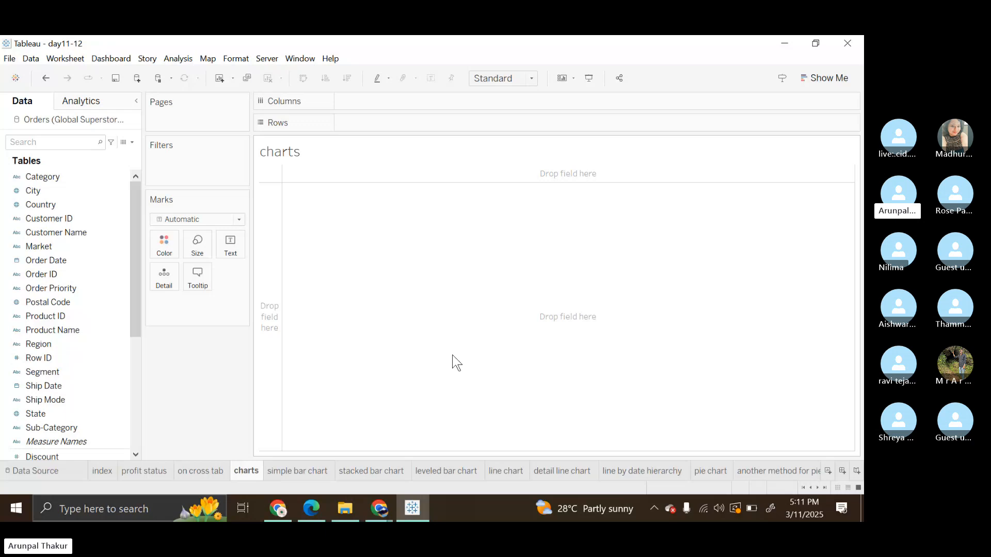
Open the Tableau PowerPoint presentation from the Tableau Training folder, and switch back to the Tableau workbook.
click(349, 500)
double_click(626, 356)
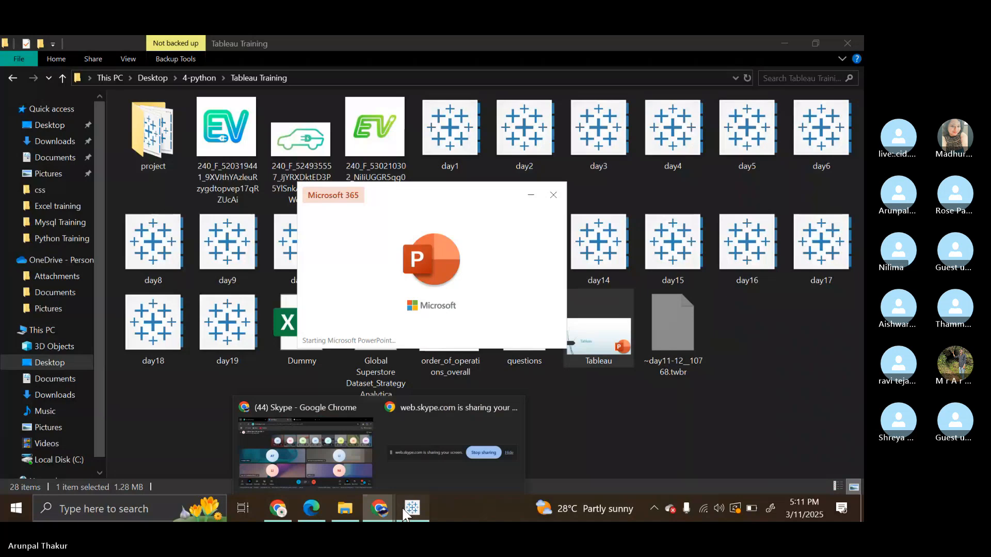
click(408, 510)
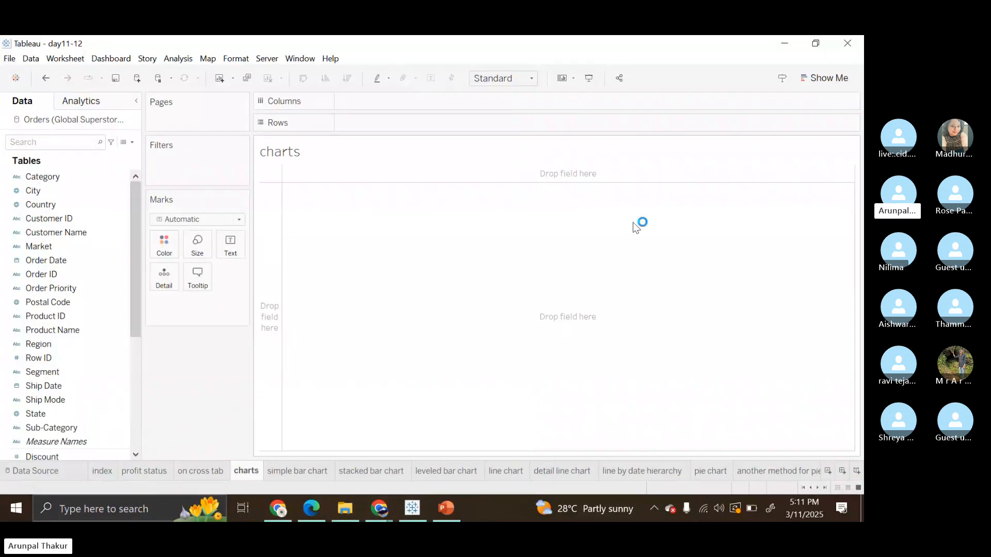
Open the Show Me recommendations and select the Category and Sales fields to examine which chart types they allow.
click(841, 83)
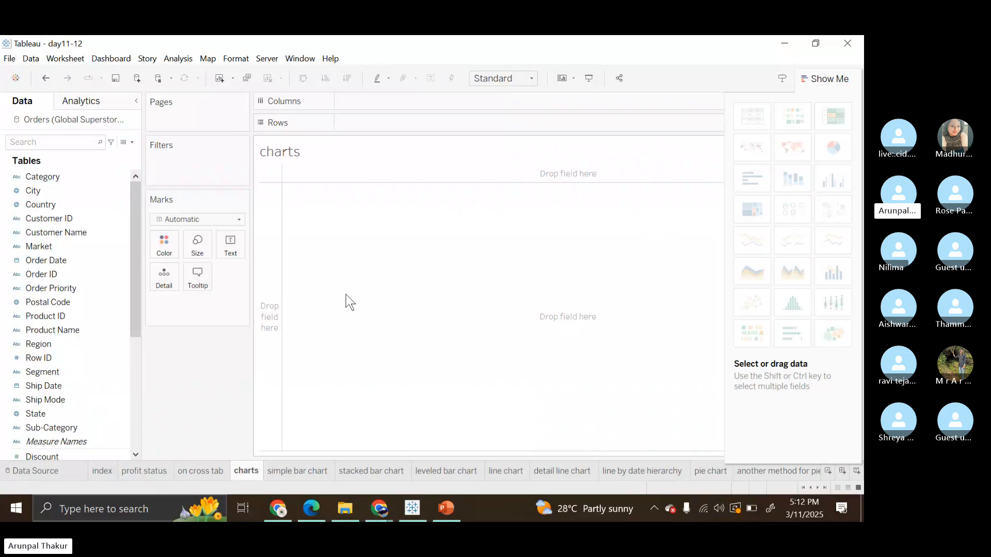
click(58, 177)
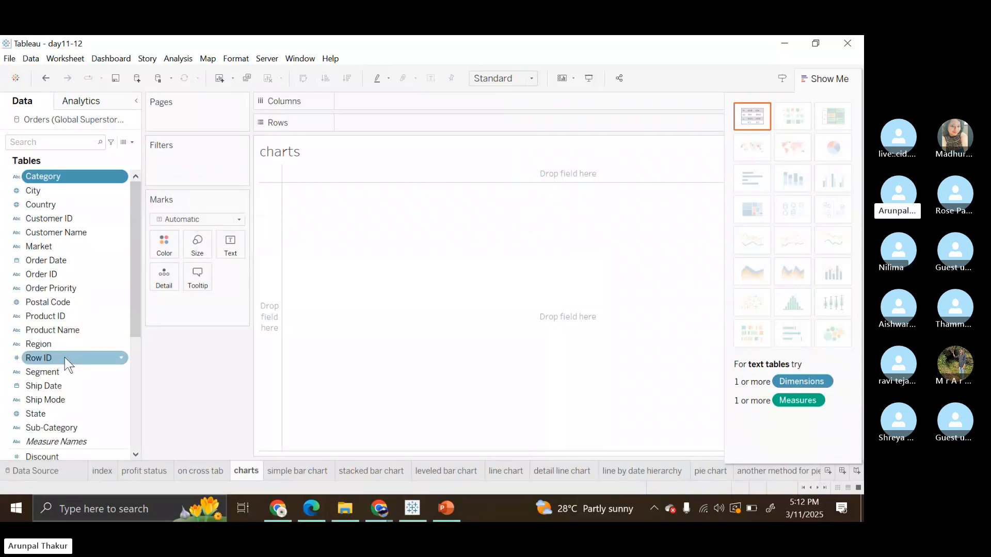
scroll(58, 422, down, 3)
click(58, 422)
key(Down)
key(Down)
key(Down)
key(Down)
key(Down)
key(Down)
key(Down)
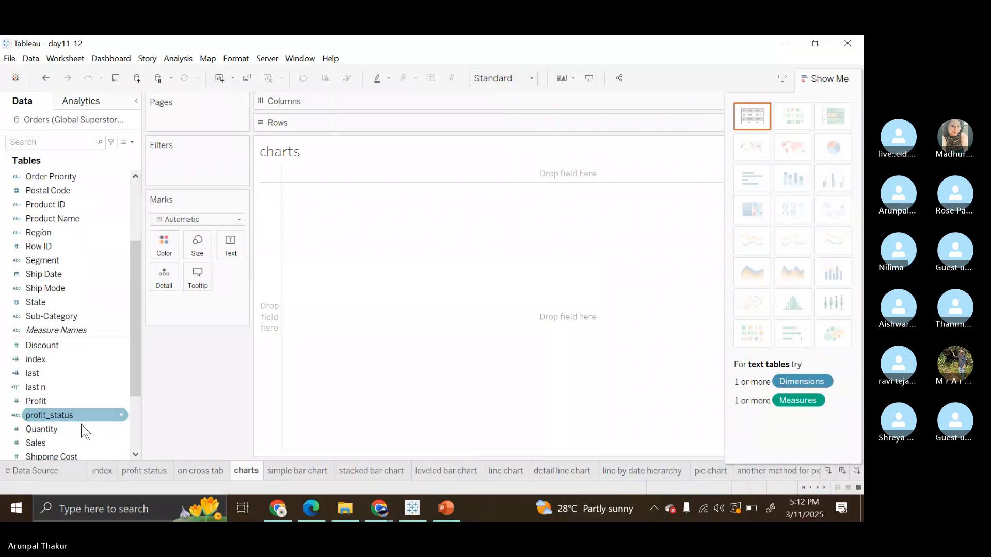
click(74, 442)
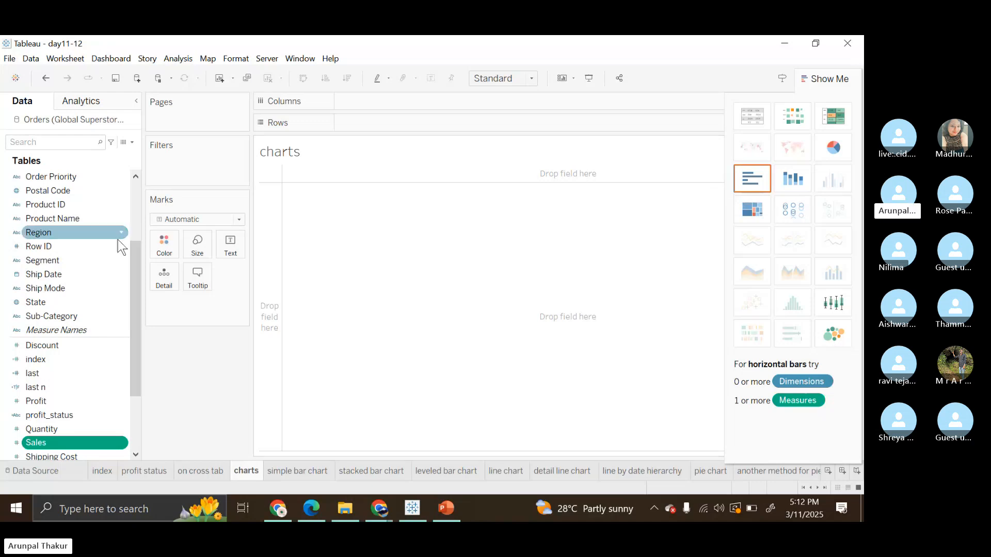
Build a horizontal bar chart with Category on rows and the sum of Sales on columns.
scroll(118, 239, up, 3)
click(98, 177)
double_click(94, 181)
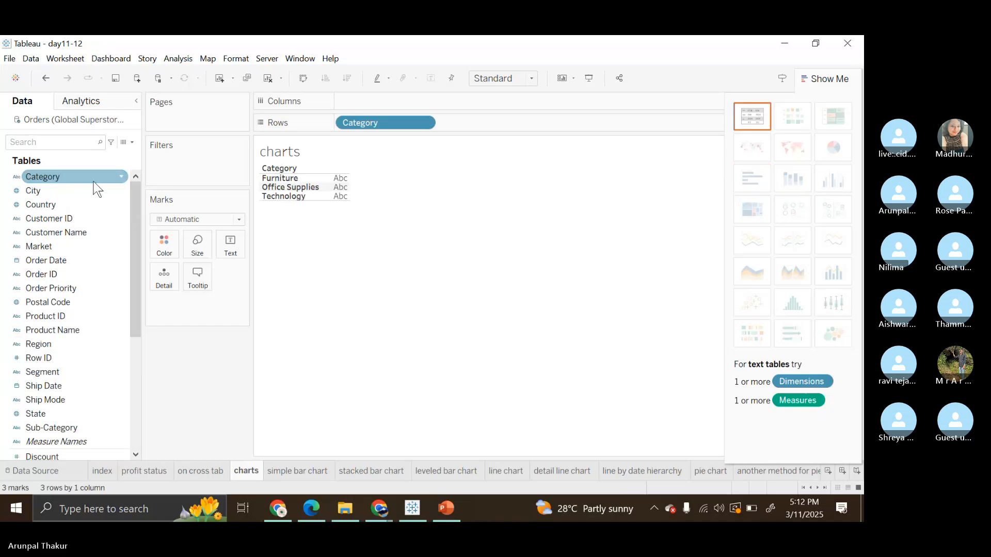
scroll(88, 256, down, 5)
click(82, 346)
click(82, 400)
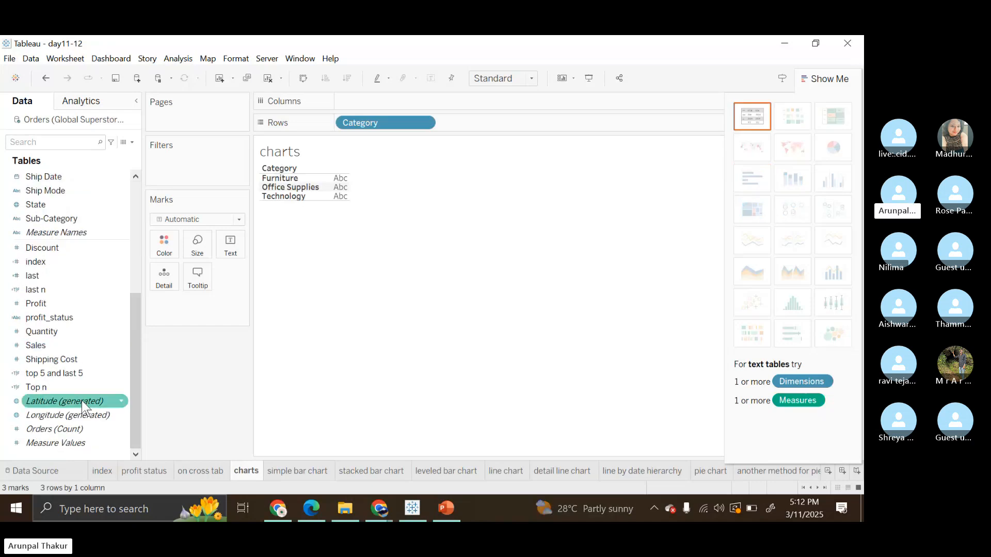
double_click(63, 348)
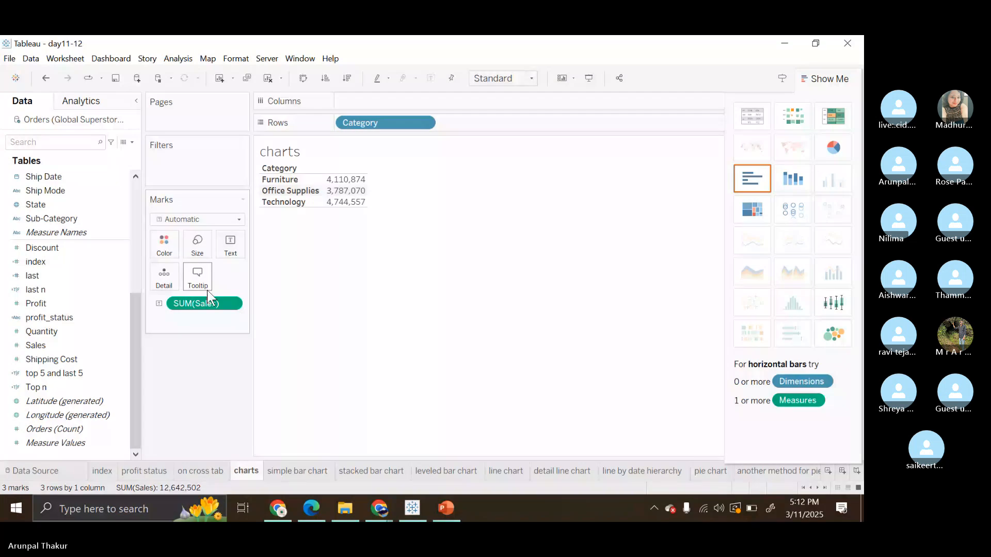
drag(208, 300, 347, 96)
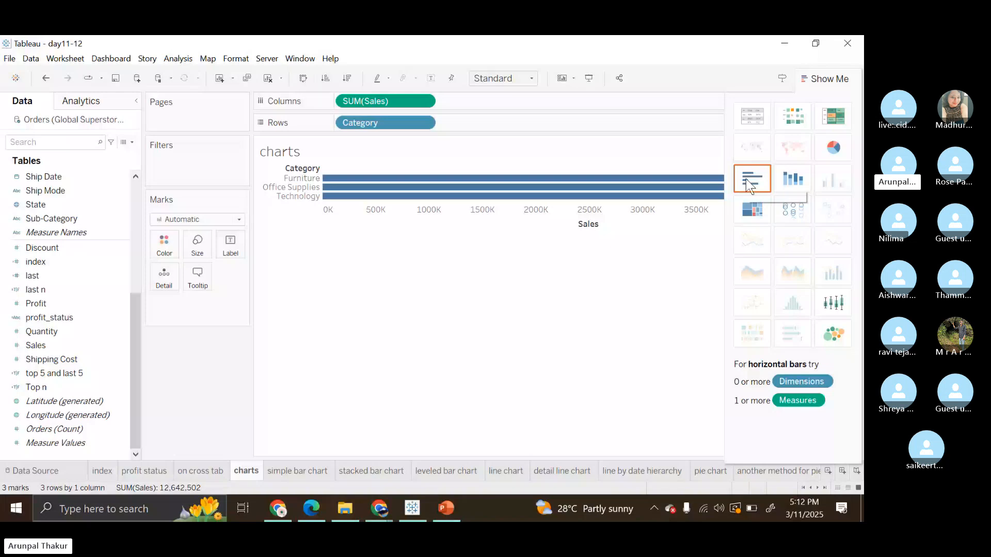
Convert the Sales by Category bar chart to a pie chart and back to horizontal bars.
click(845, 141)
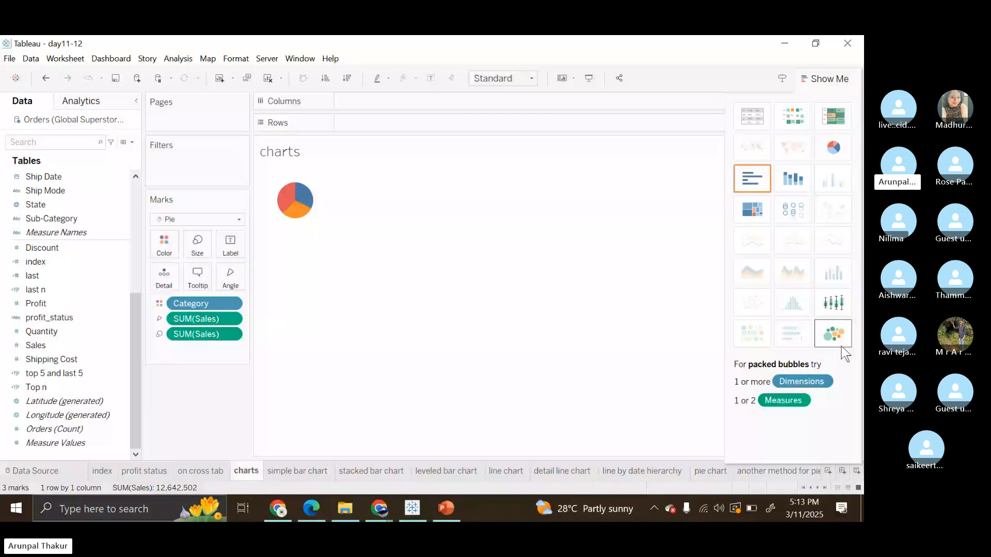
click(753, 180)
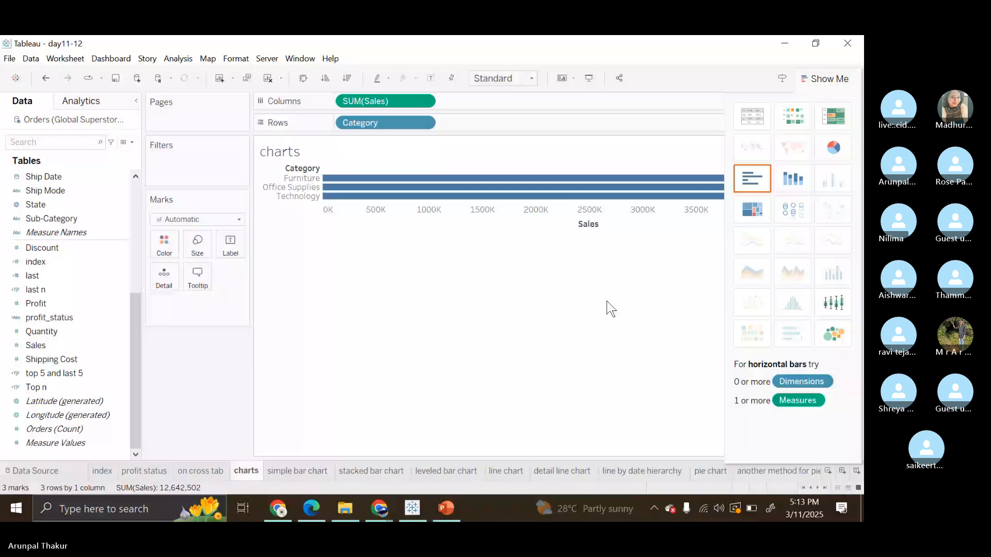
Select the State field to check its suggested chart types, and clear the worksheet.
scroll(62, 246, up, 1)
click(36, 246)
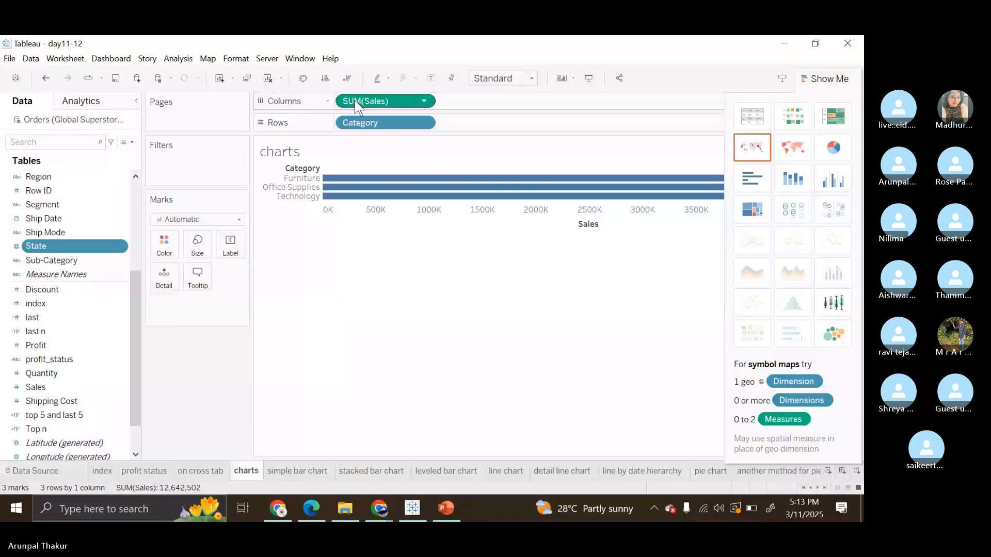
click(268, 78)
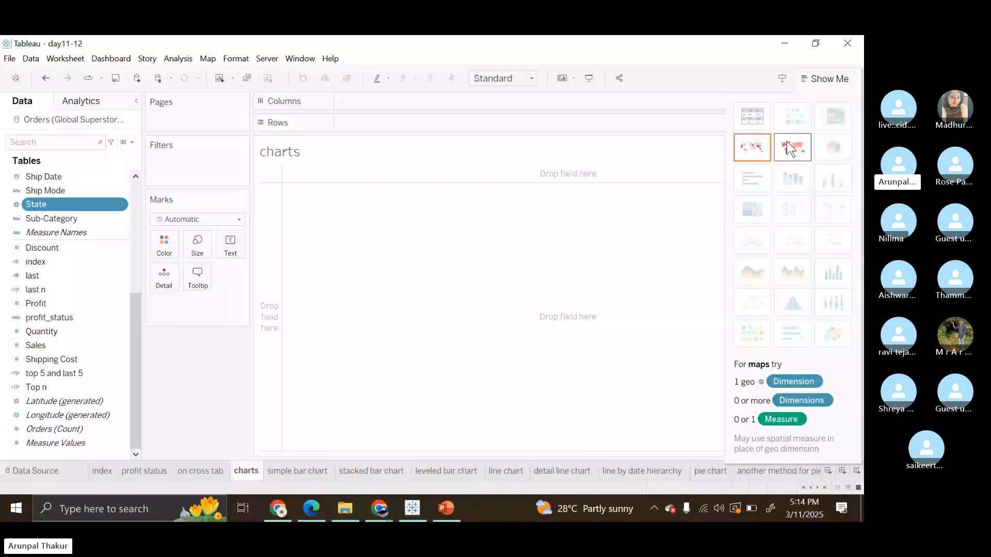
Examine the field requirements of the map and line chart types against the available dimensions and measures.
scroll(35, 208, up, 2)
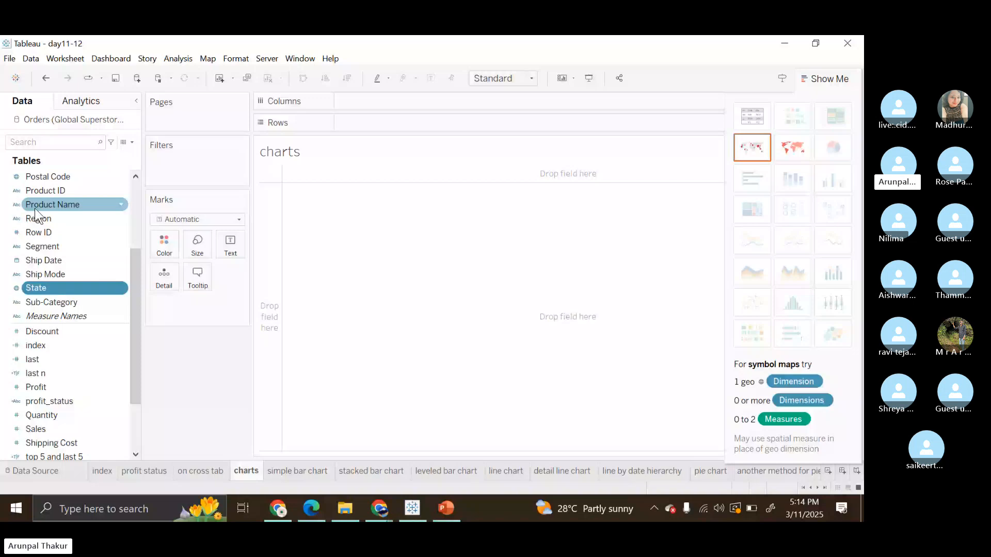
scroll(36, 208, up, 3)
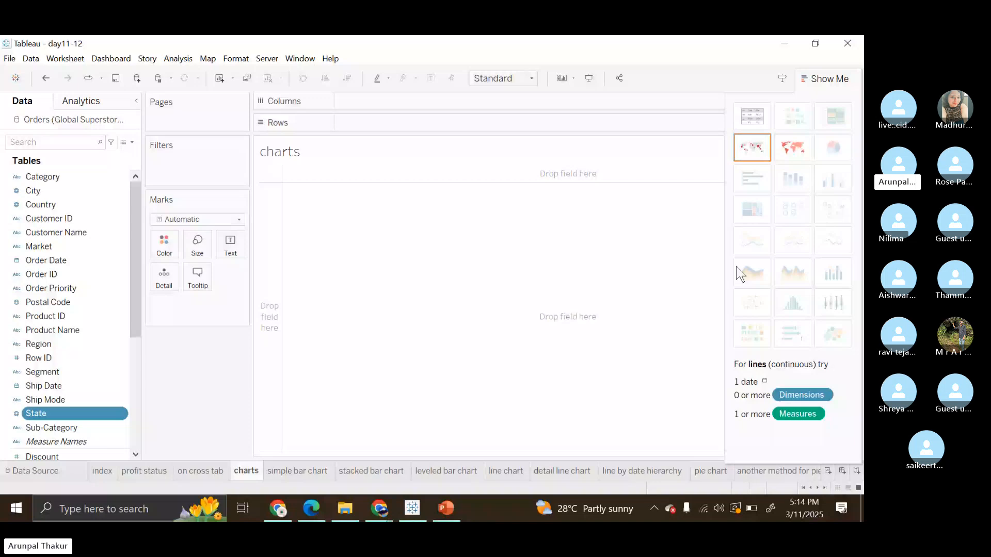
scroll(62, 362, down, 4)
click(45, 402)
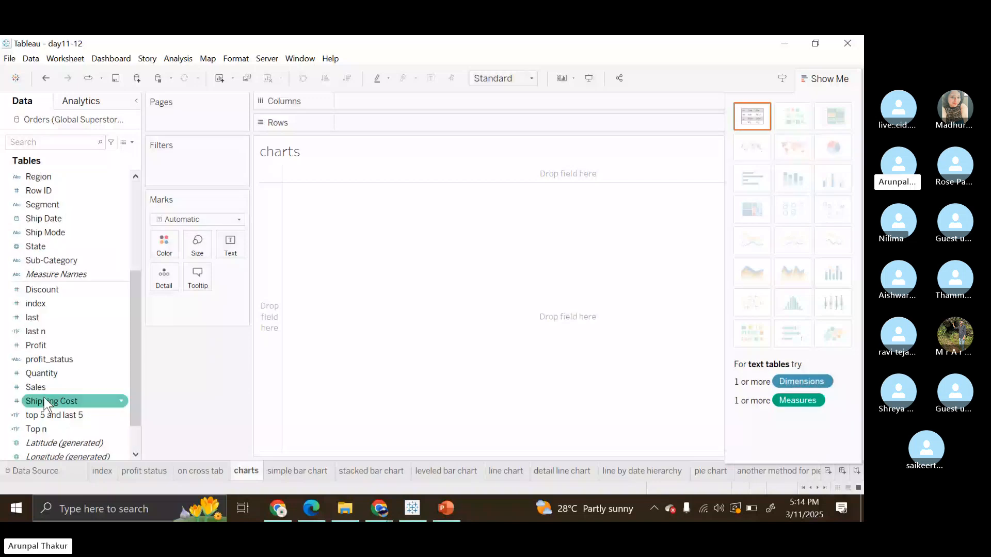
click(35, 387)
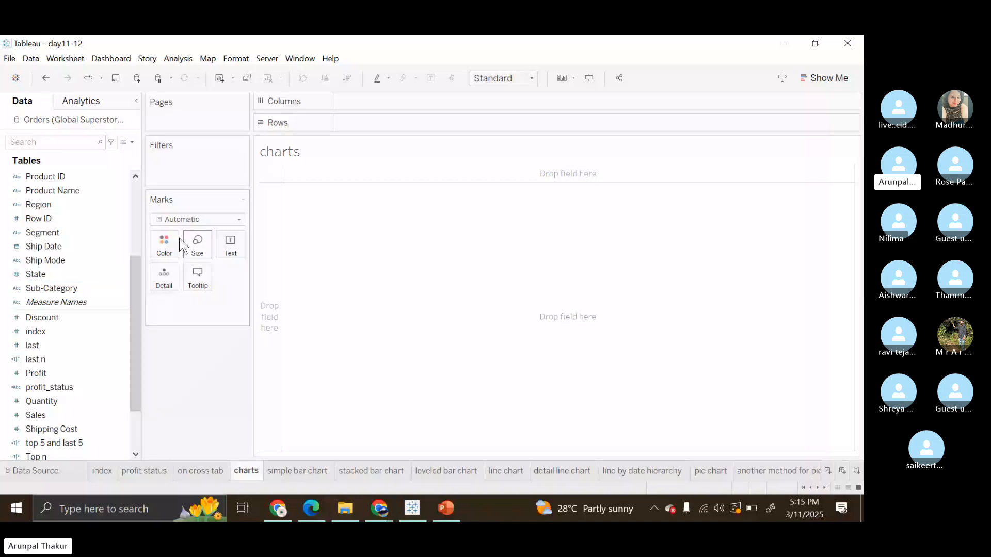
Build a text table of Sales by Sub-Category with Sub-Category on rows.
click(77, 289)
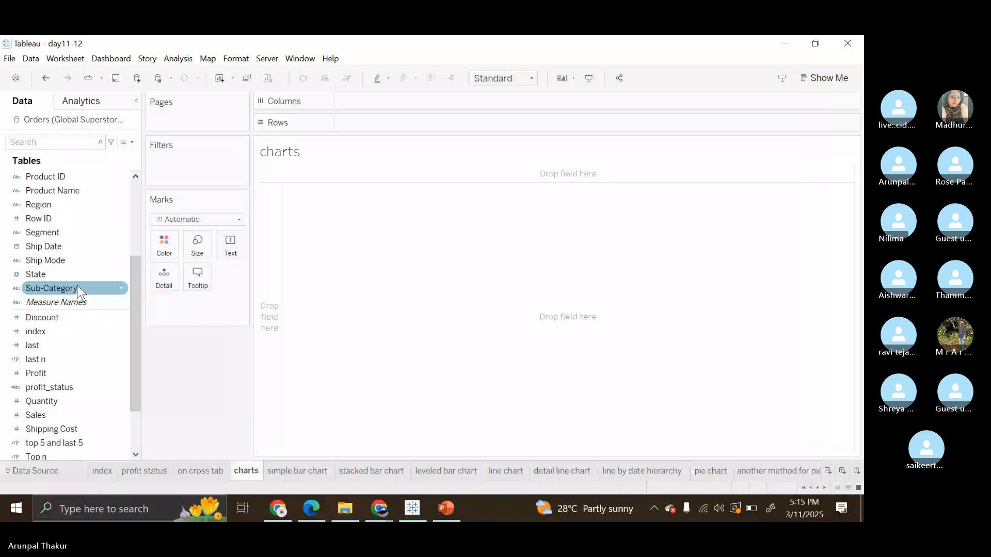
double_click(76, 288)
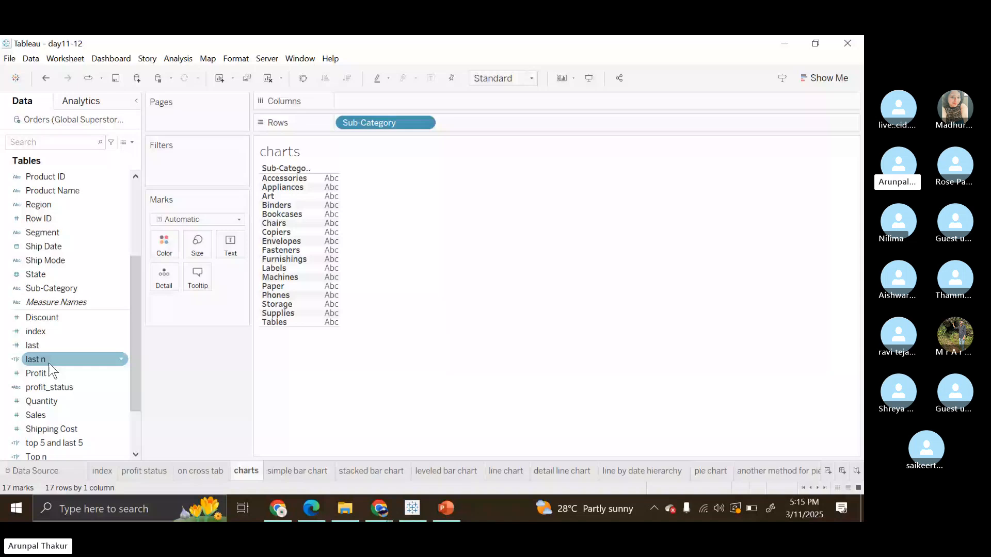
scroll(50, 370, down, 2)
double_click(45, 347)
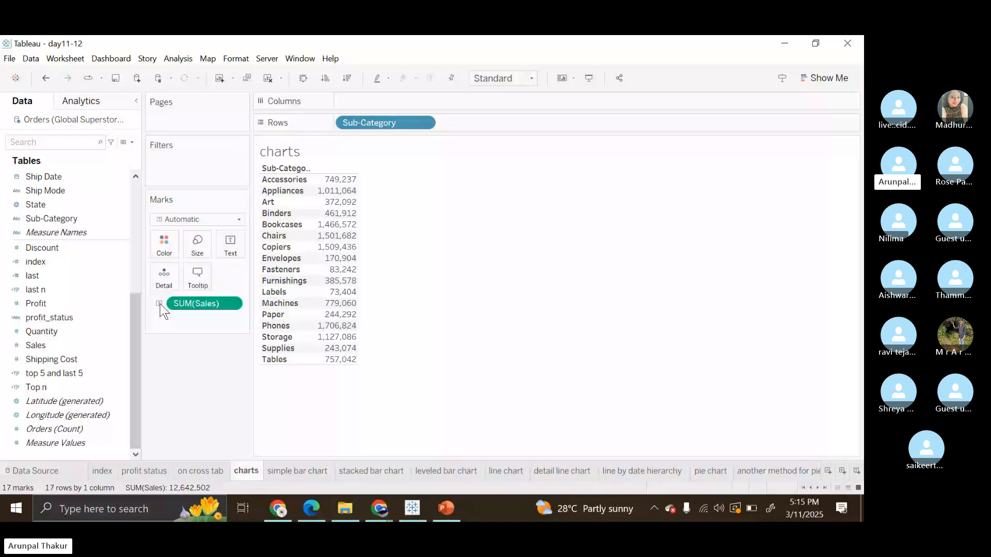
mouse_move(316, 351)
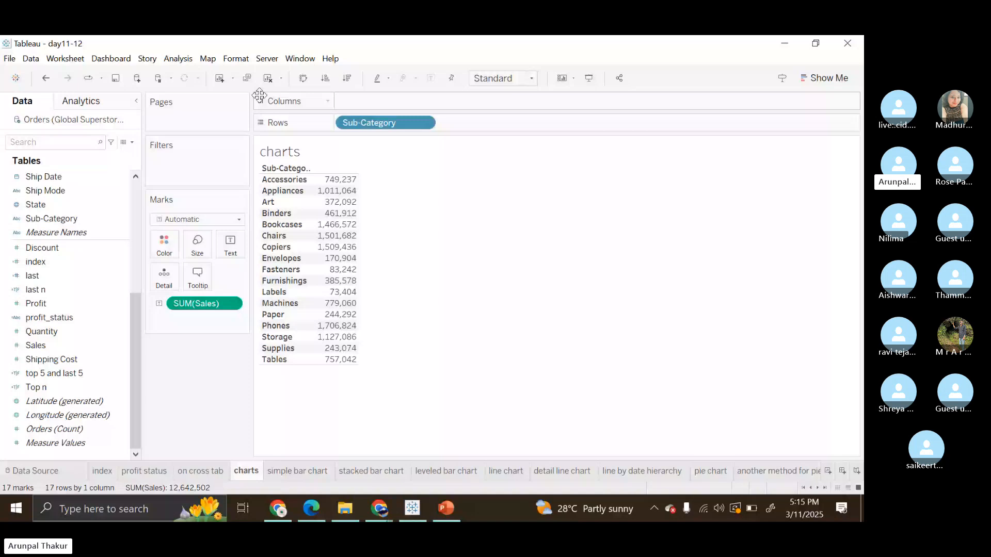
Clear the worksheet and build a vertical bar chart with Sales on rows and Sub-Category on columns.
click(268, 78)
click(109, 319)
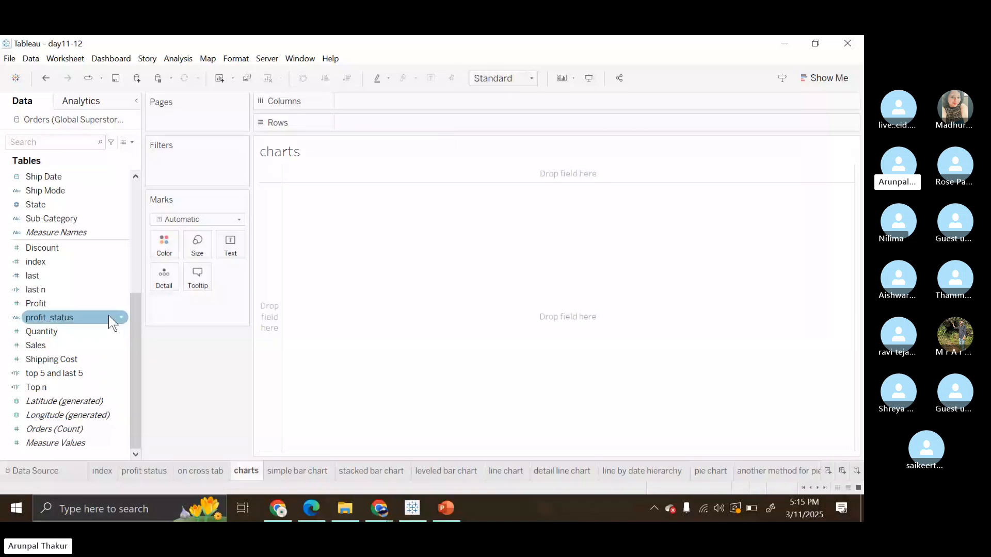
click(35, 387)
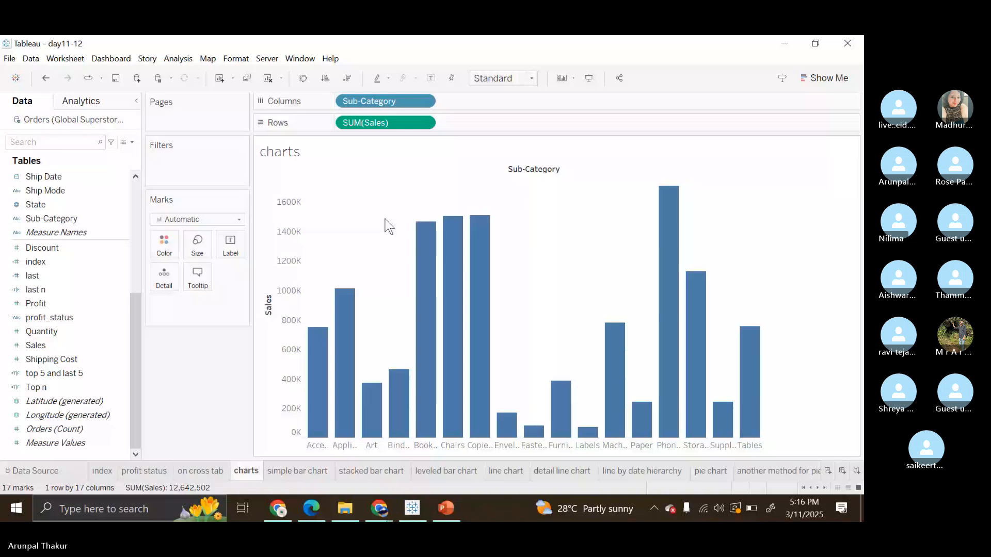
Remove Sub-Category from the columns of the Sales bar chart.
drag(384, 101, 73, 200)
scroll(74, 199, up, 2)
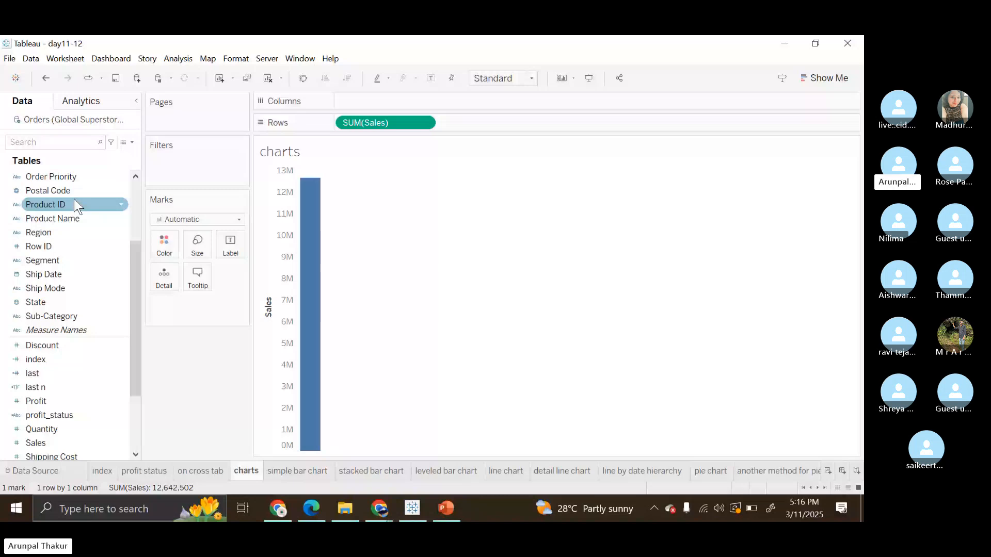
scroll(74, 199, up, 3)
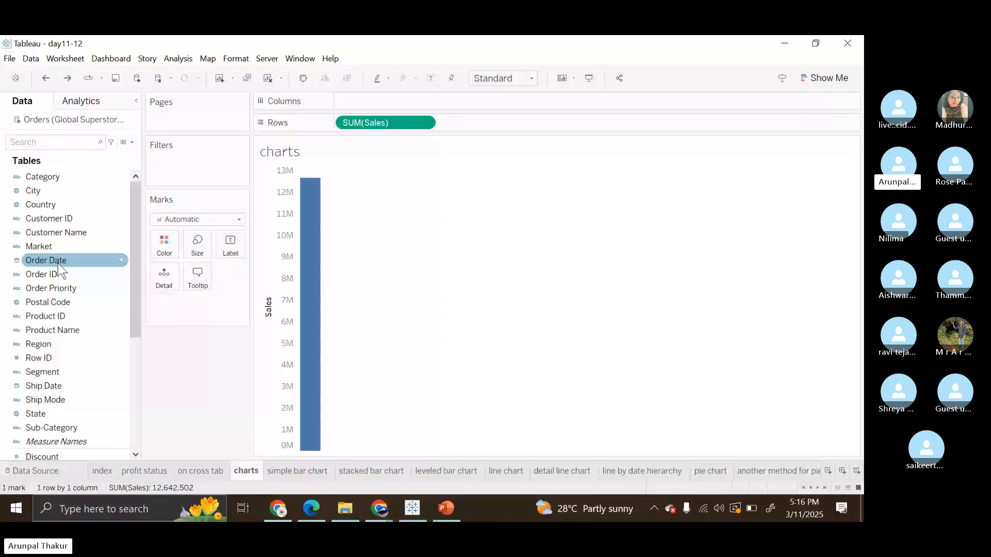
Try a text table of Sales by Order Date year, and undo it back to an empty worksheet.
key(ctrl+y)
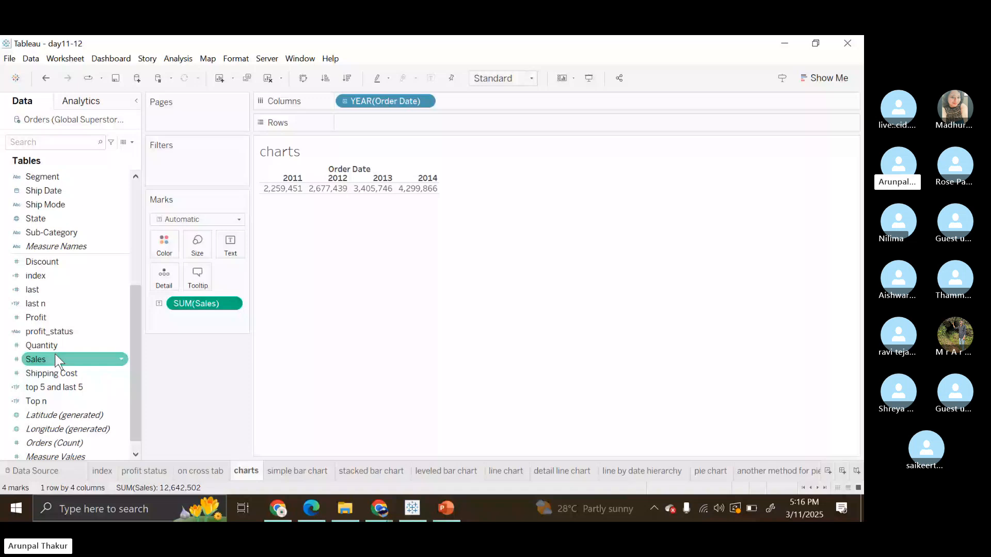
key(ctrl+z)
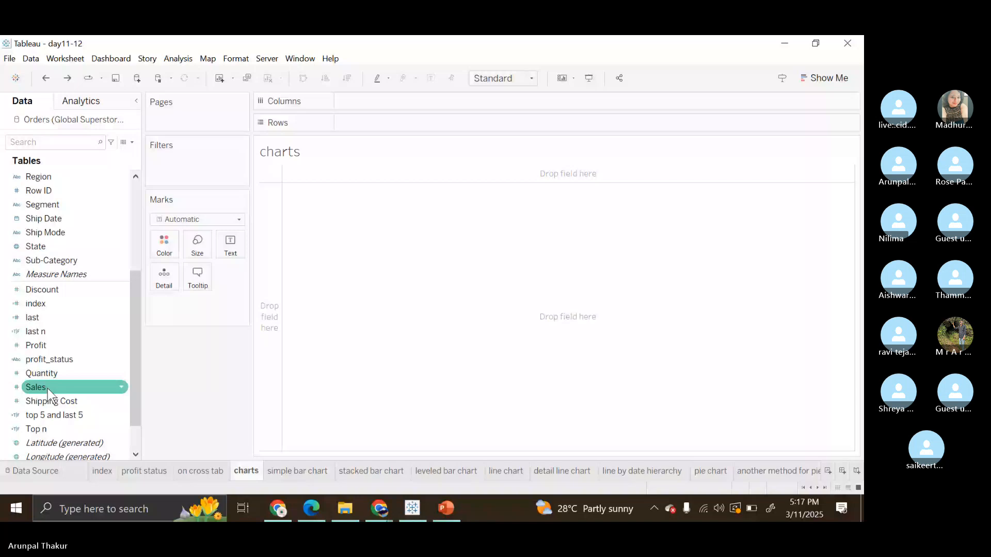
Build a bar chart of Sales by State, and undo the addition of State.
double_click(48, 390)
double_click(66, 249)
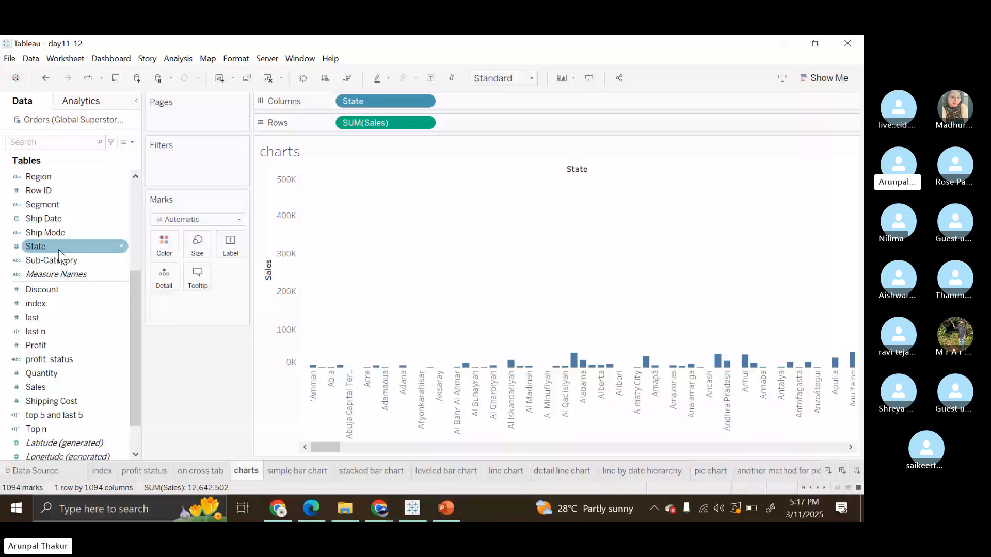
key(ctrl+z)
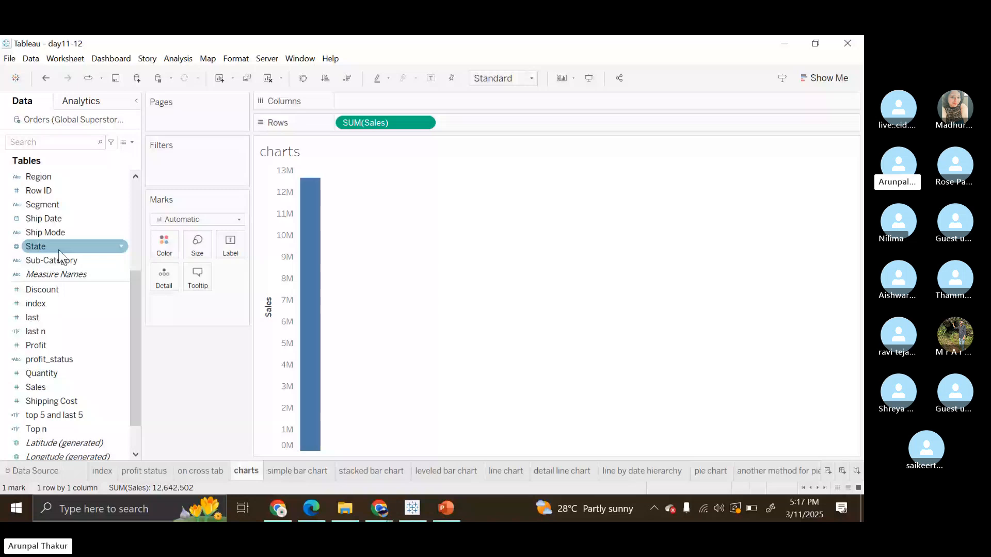
Create a map from the State field and set its background map style to Normal.
double_click(57, 249)
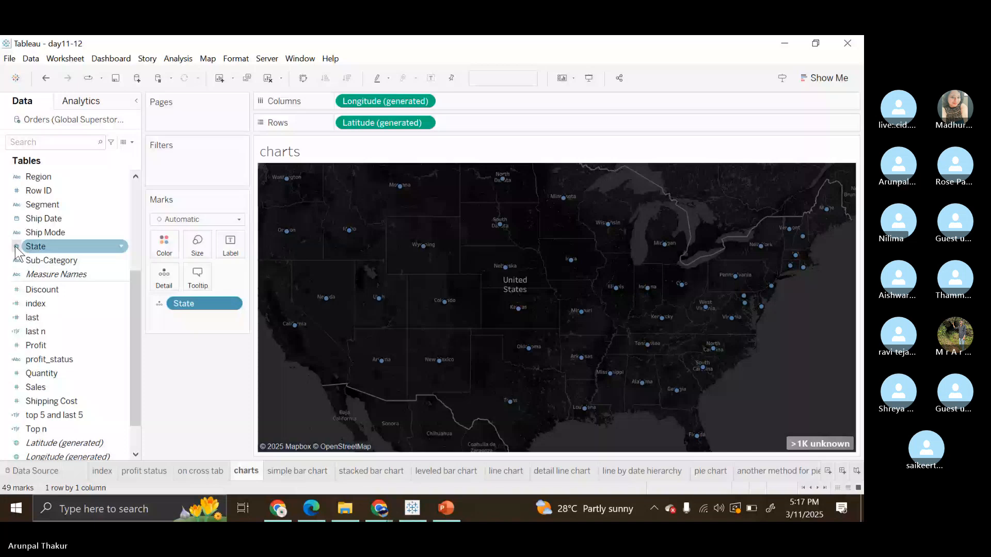
click(208, 59)
mouse_move(249, 74)
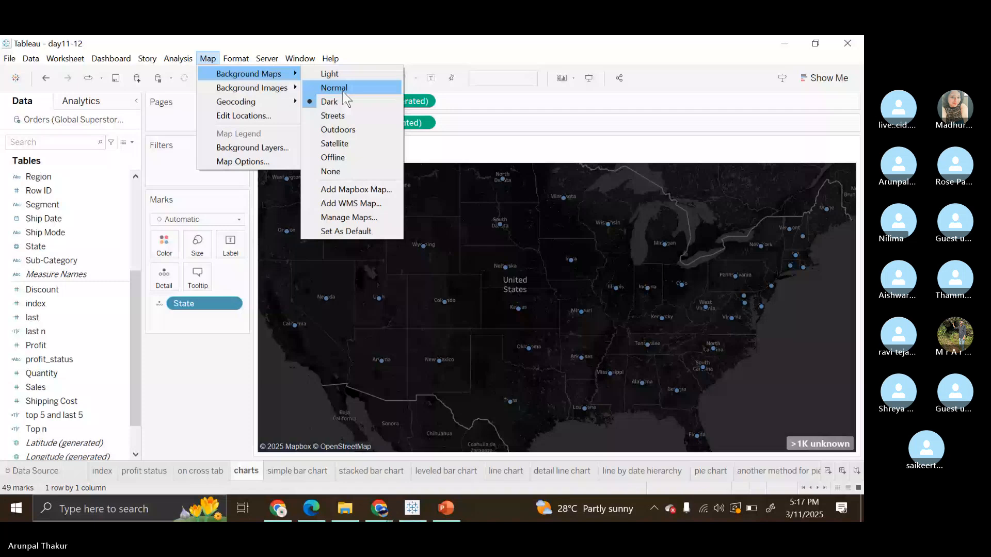
click(334, 88)
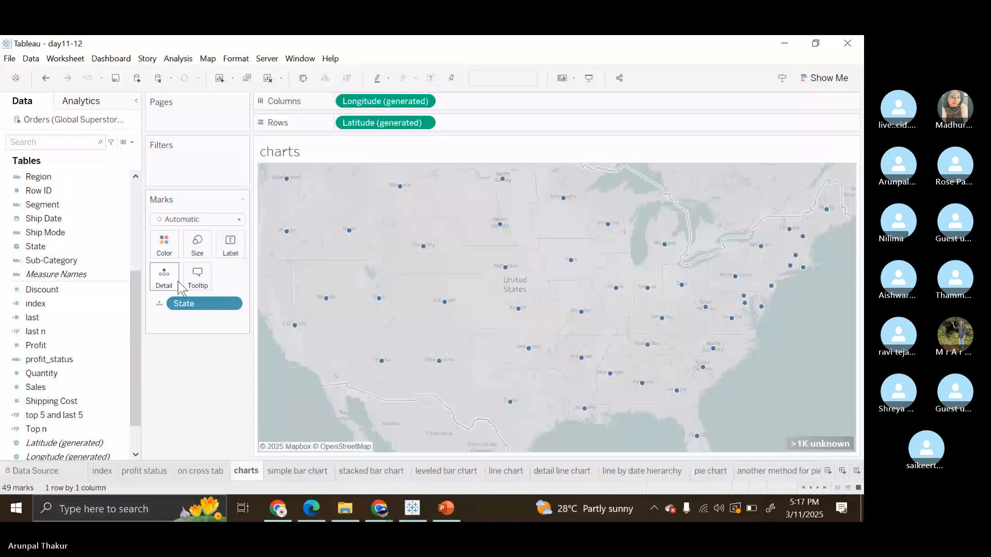
Size the state map's marks by Sales, check the recommended chart type, and move Sales to color for a filled map.
drag(181, 289, 205, 252)
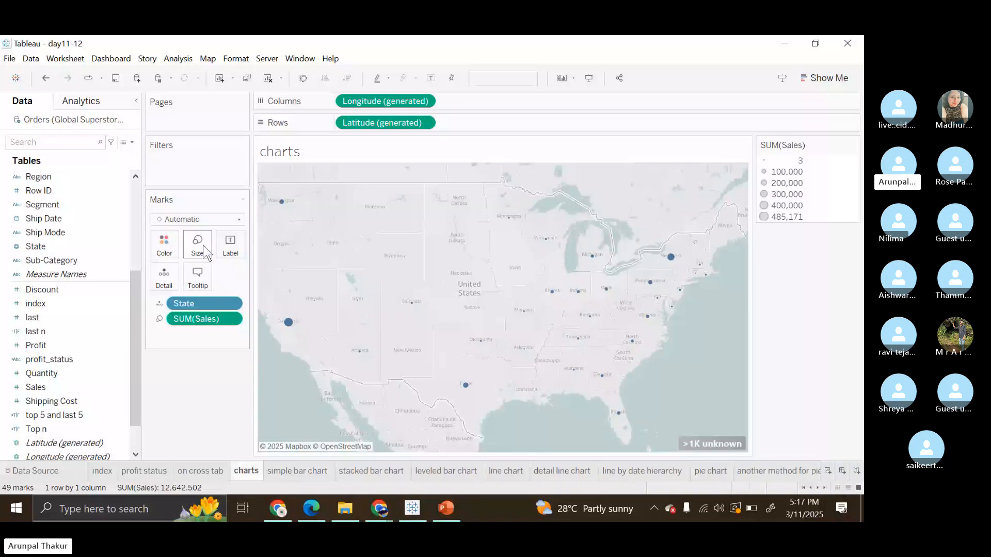
click(825, 78)
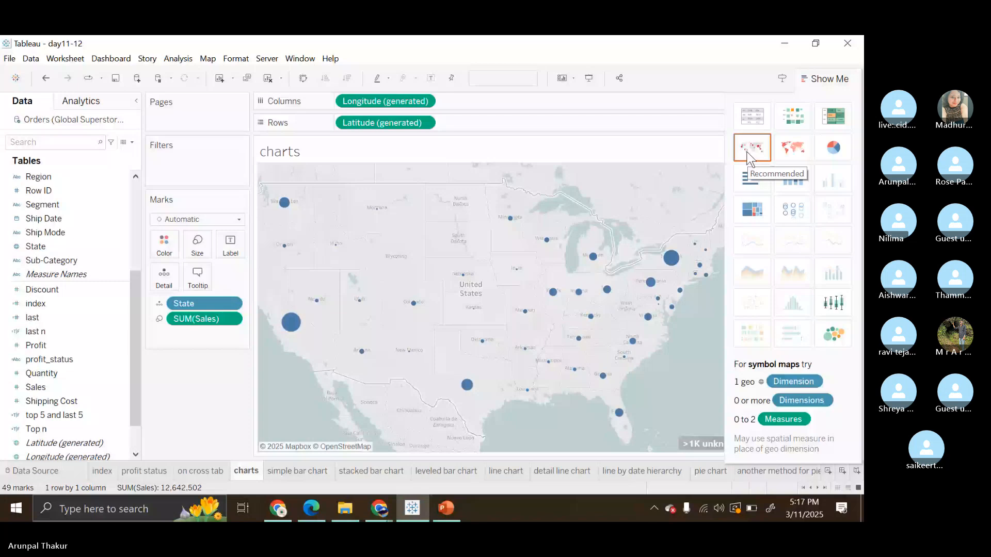
drag(222, 318, 172, 250)
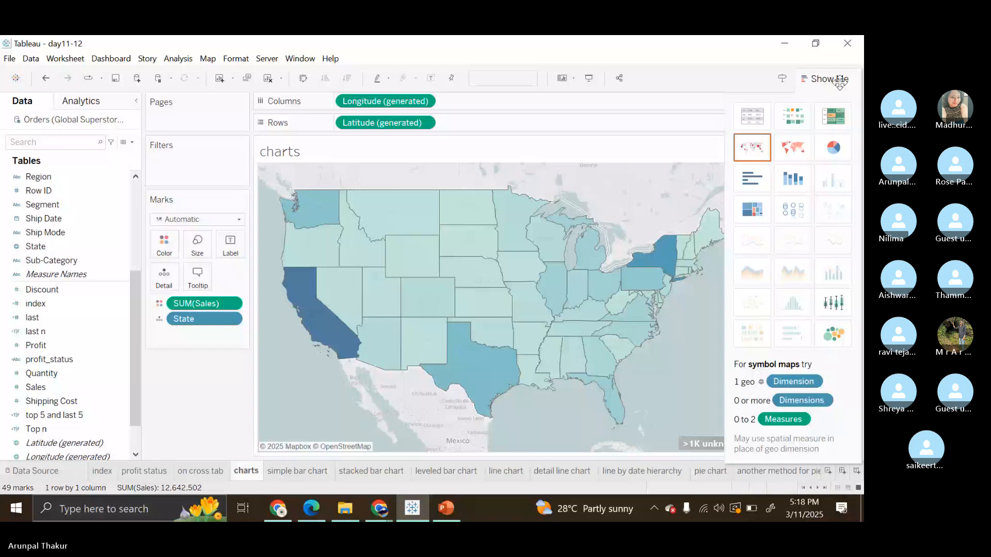
Clear all fields from the charts worksheet and put the floating Show Me chart gallery back in its docked place, leaving it open.
drag(839, 82, 498, 96)
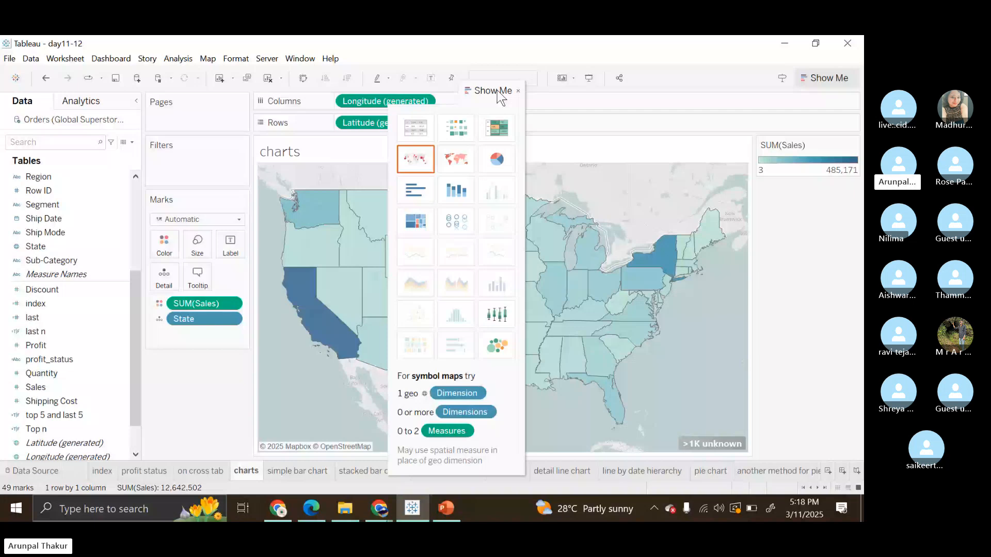
key(alt+shift+BackSpace)
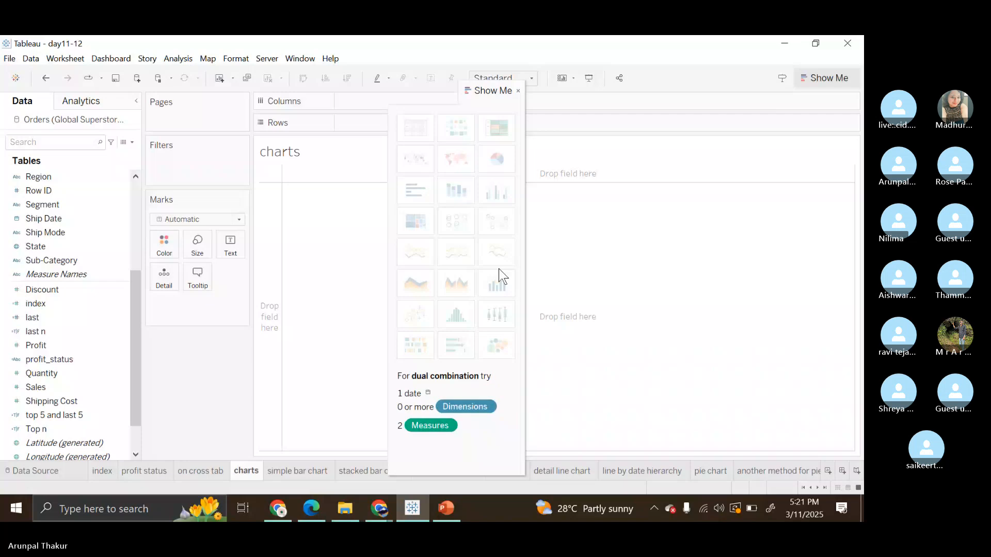
click(825, 79)
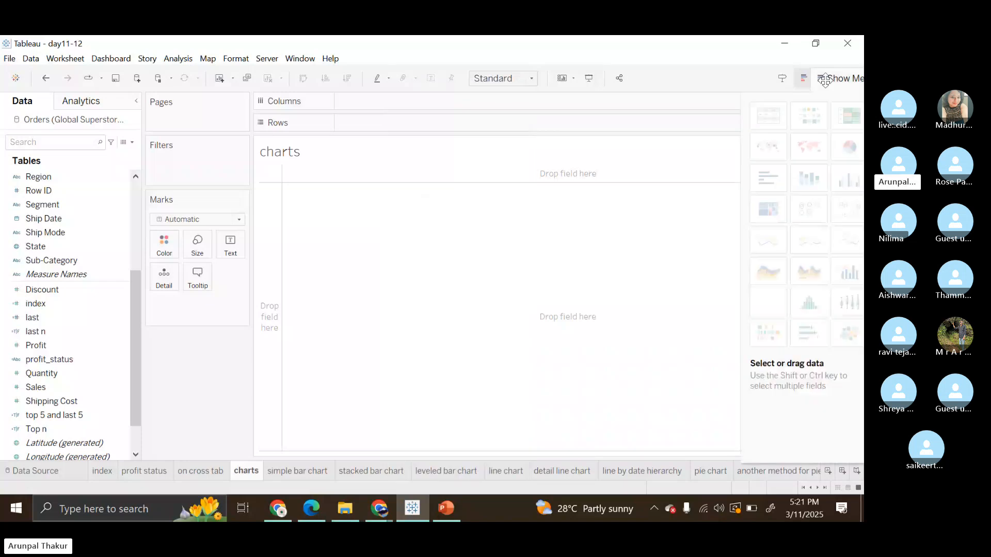
drag(824, 80, 826, 81)
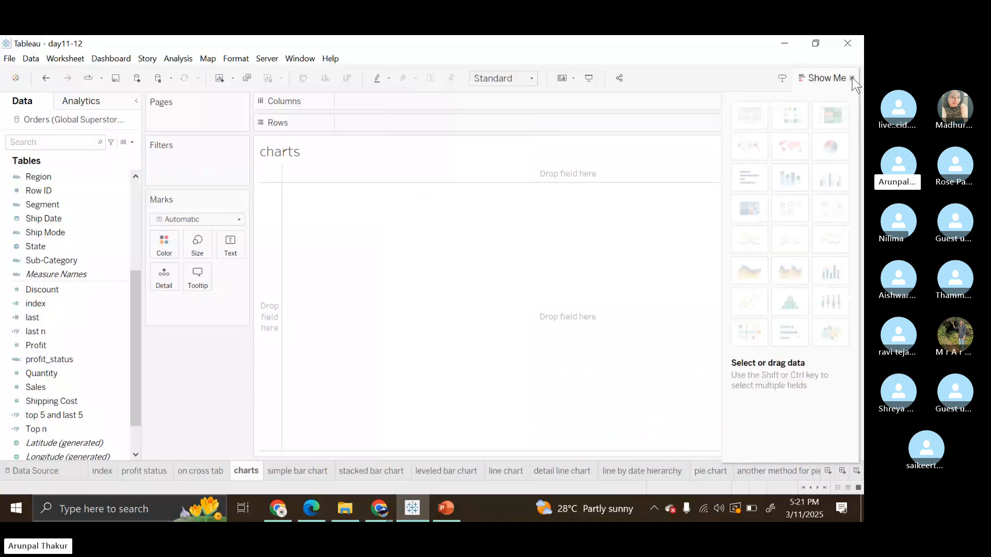
click(853, 82)
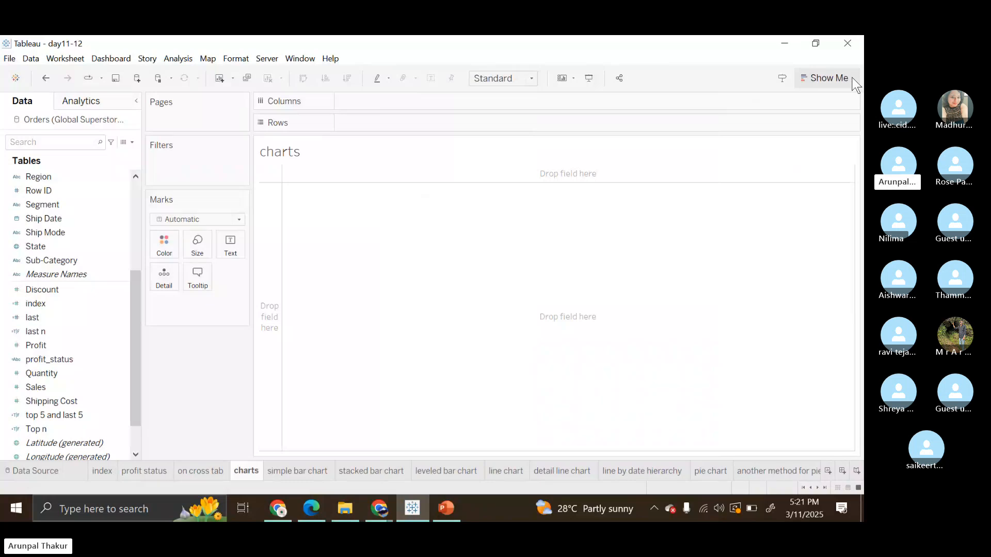
click(837, 79)
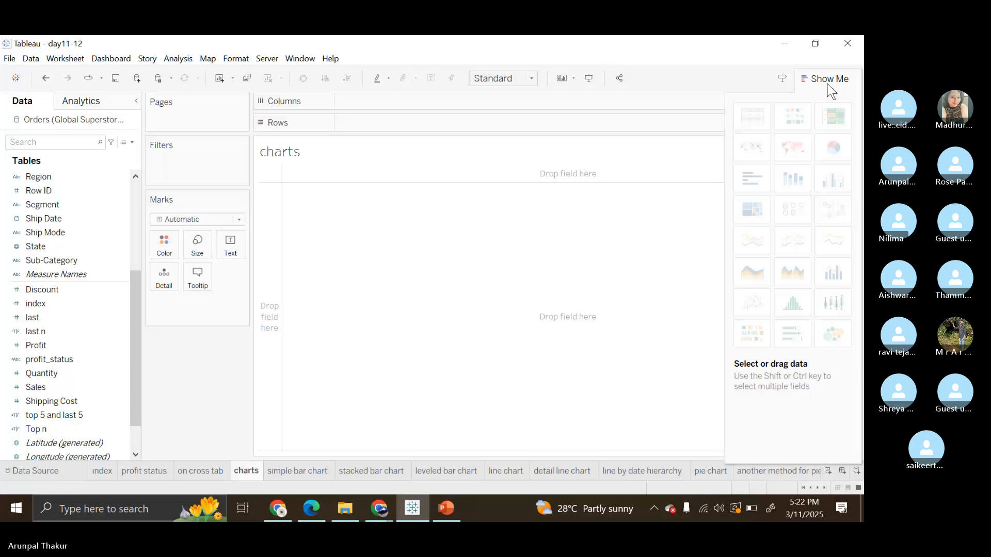
Switch to the Tableau presentation in PowerPoint and find the Bar graph slide, slide 34.
click(446, 508)
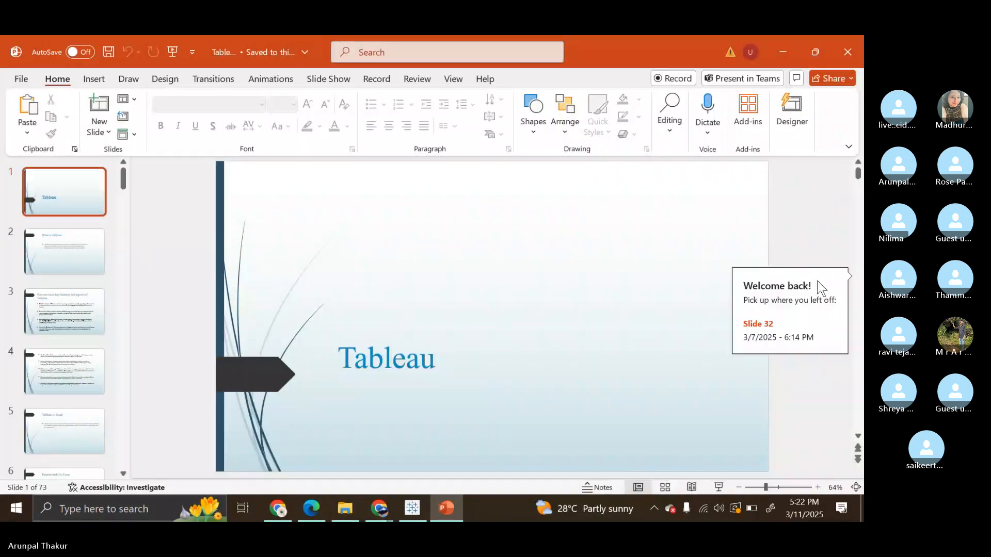
click(821, 288)
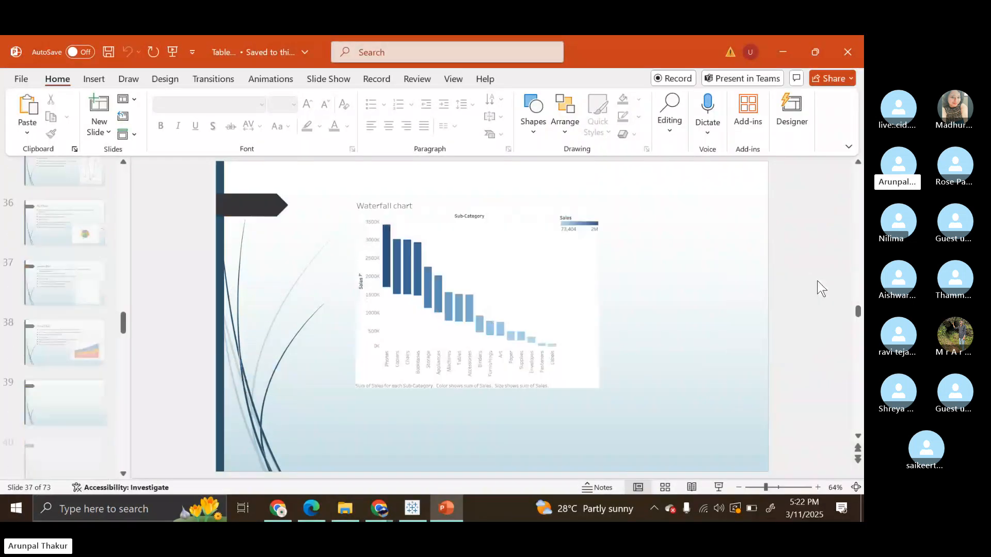
scroll(820, 288, down, 15)
scroll(820, 288, up, 7)
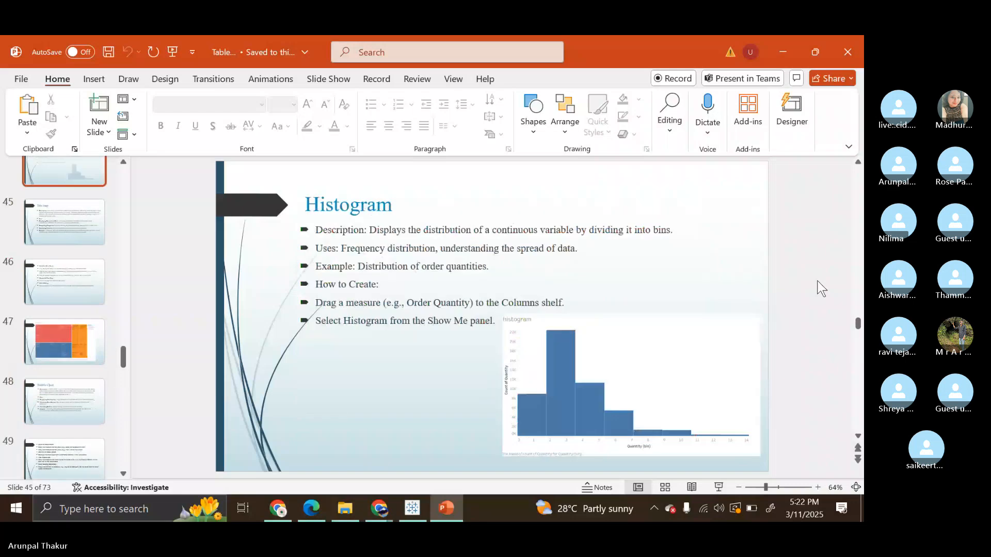
scroll(820, 288, up, 12)
scroll(820, 288, down, 1)
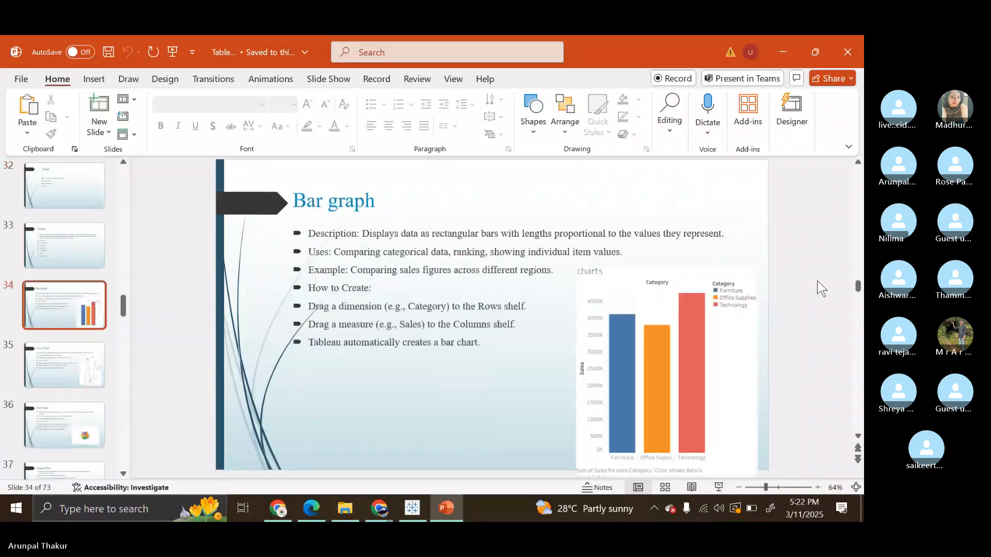
Present the Bar graph slide in Reading View and enlarge it to examine the creation instructions and the sample Category chart.
click(691, 487)
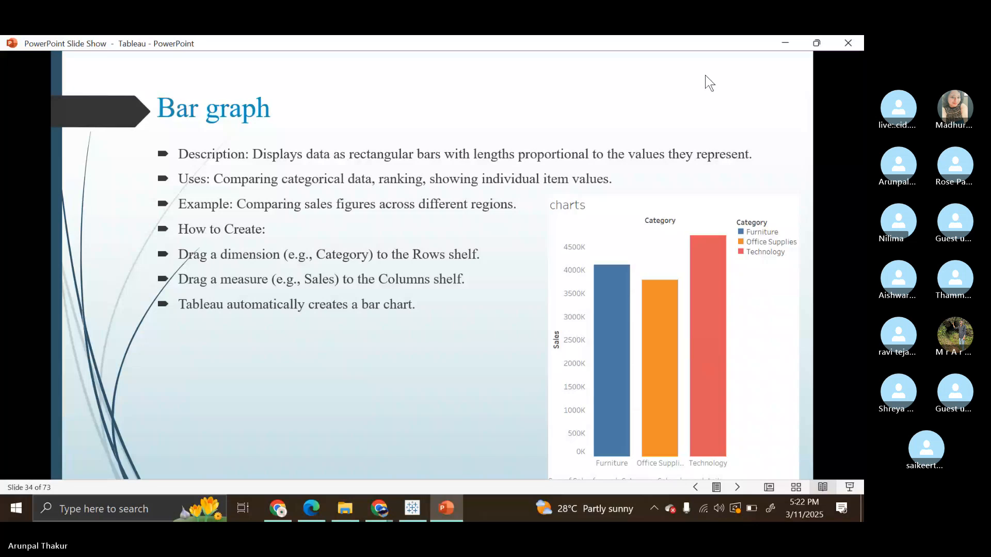
ctrl+scroll(705, 75, up, 1)
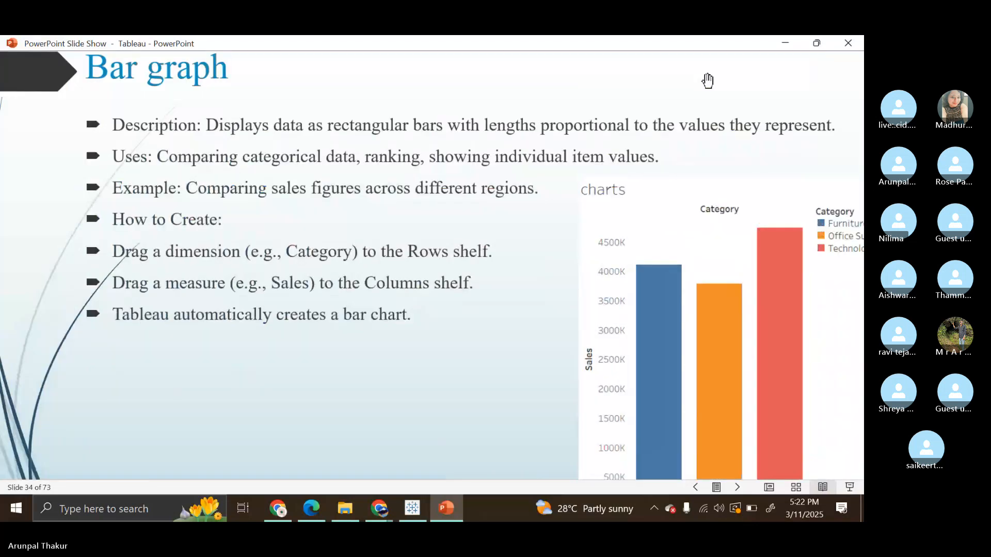
drag(707, 80, 696, 113)
drag(757, 154, 756, 140)
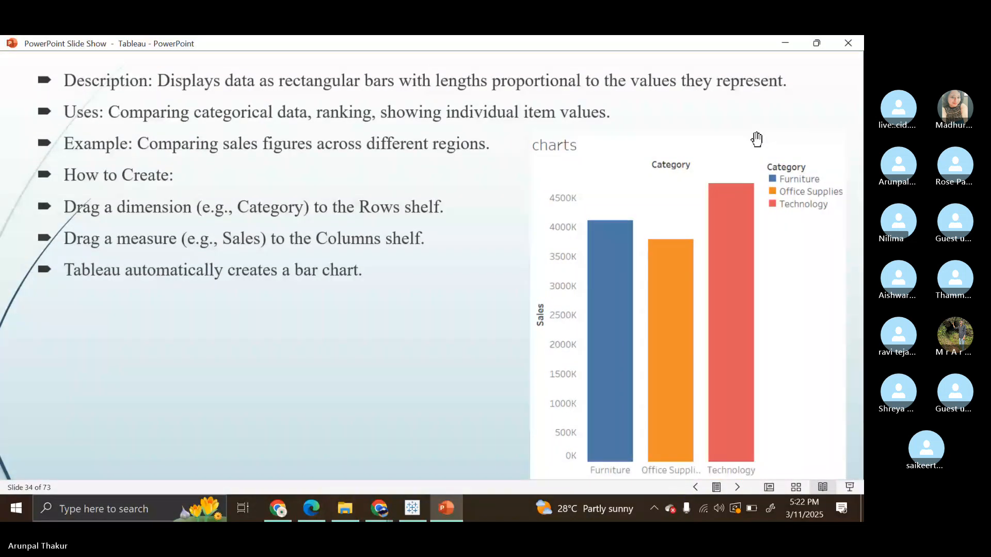
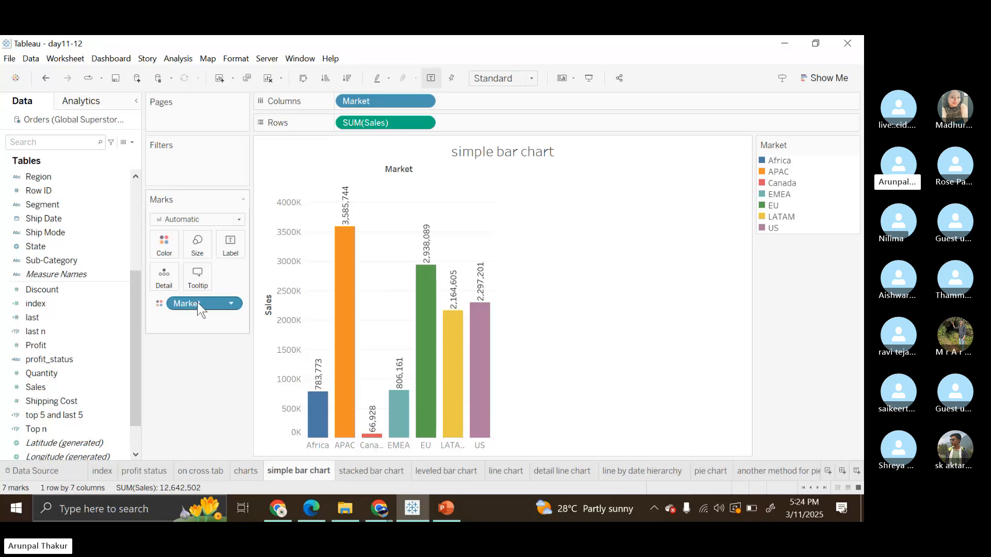
Remove Market from the simple bar chart's color encoding and add it back to color the bars by market.
drag(197, 303, 202, 408)
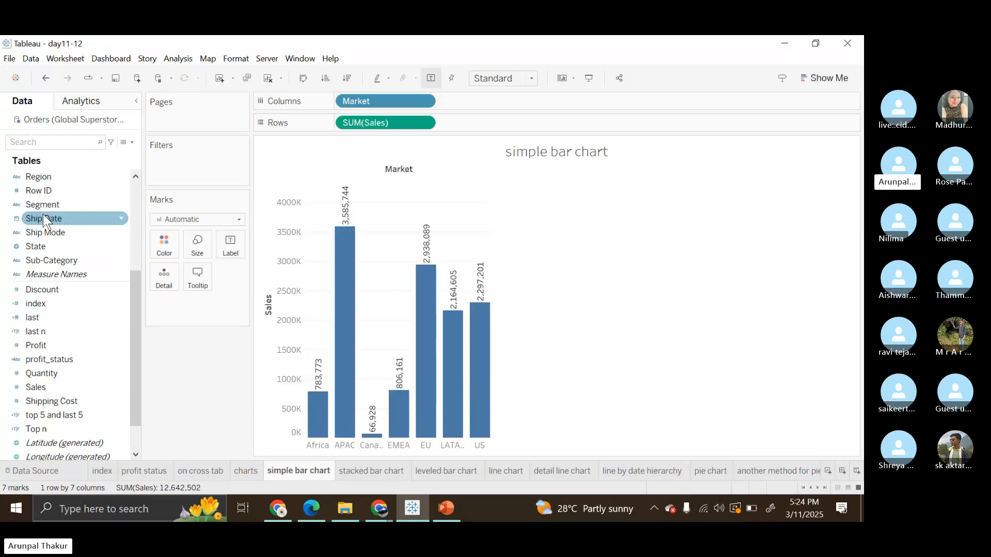
scroll(75, 207, up, 3)
scroll(74, 207, up, 2)
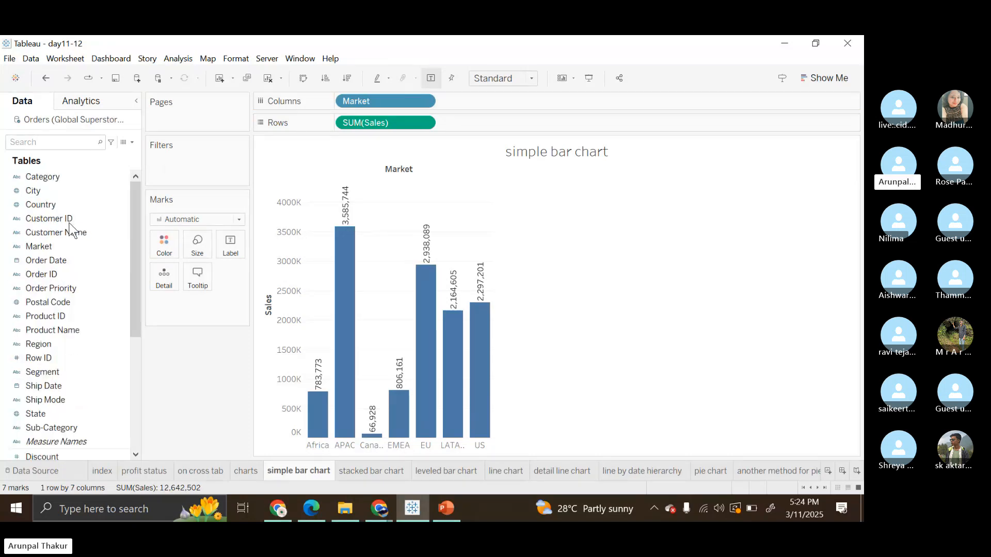
click(65, 233)
drag(62, 246, 165, 243)
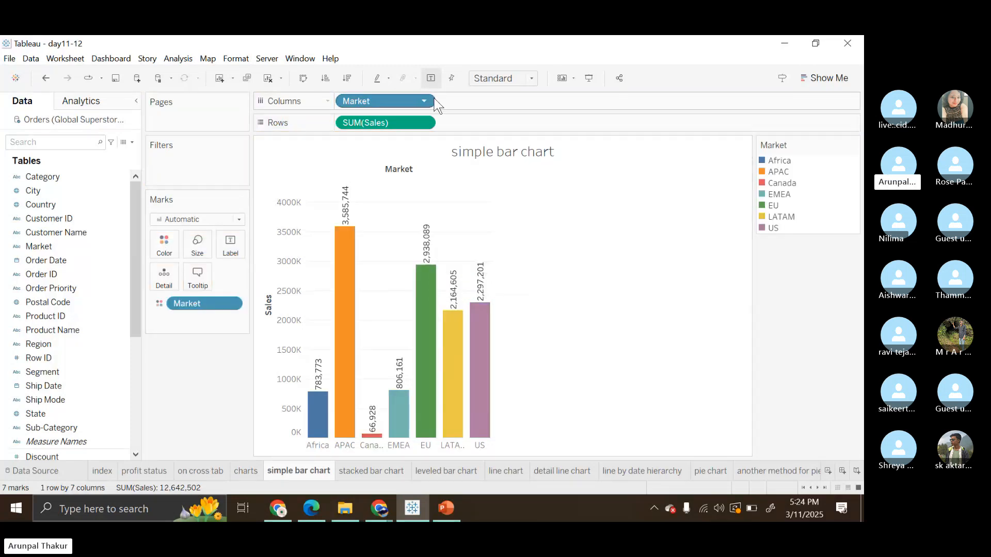
Toggle the mark labels on the simple bar chart off and on again, leaving the sales labels shown.
click(431, 78)
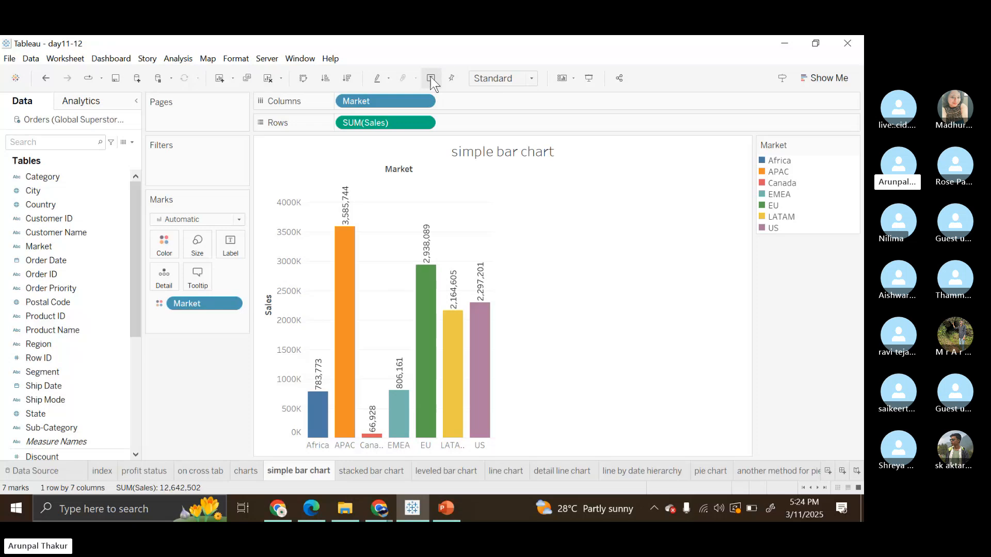
click(431, 78)
click(431, 78)
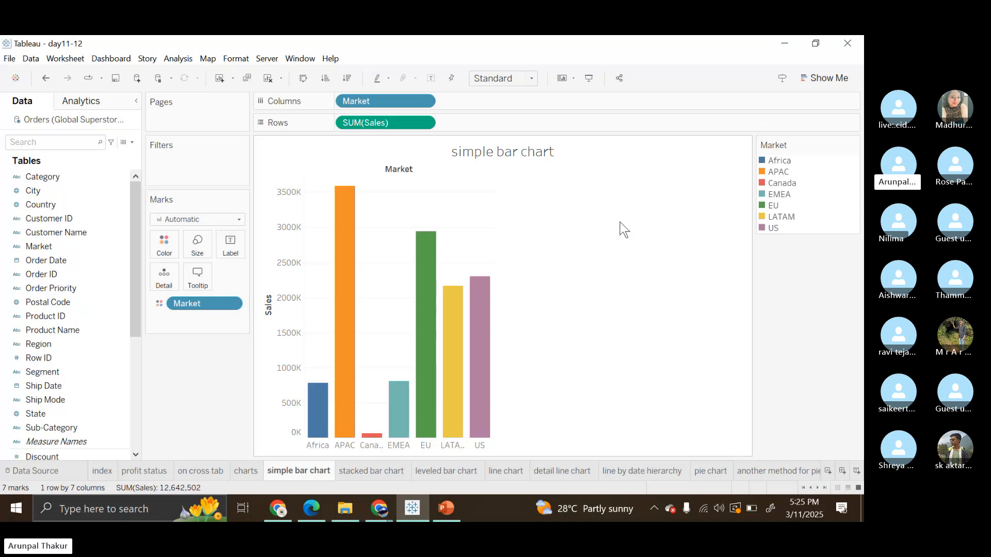
click(431, 78)
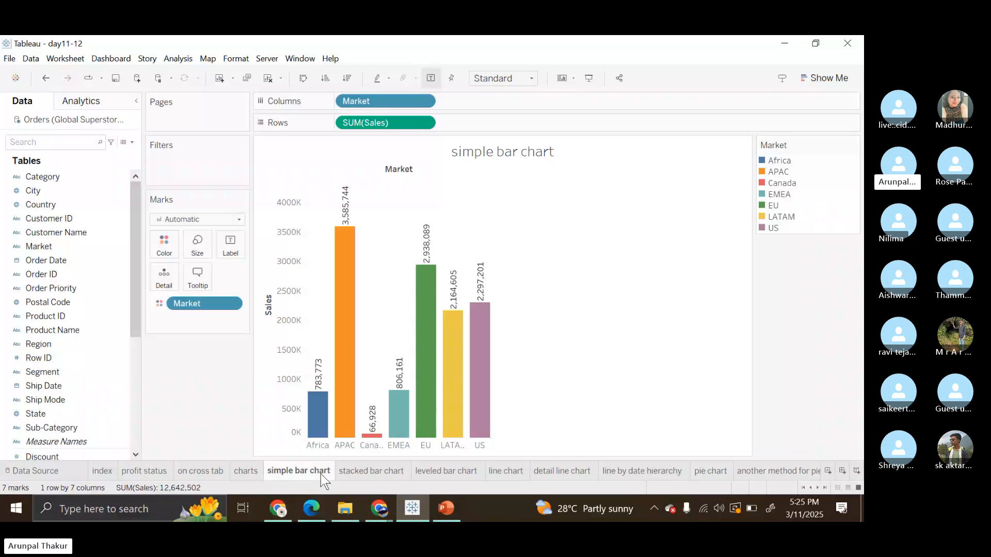
Open the stacked bar chart worksheet and inspect the market segments within the category bars through their tooltips.
mouse_move(321, 474)
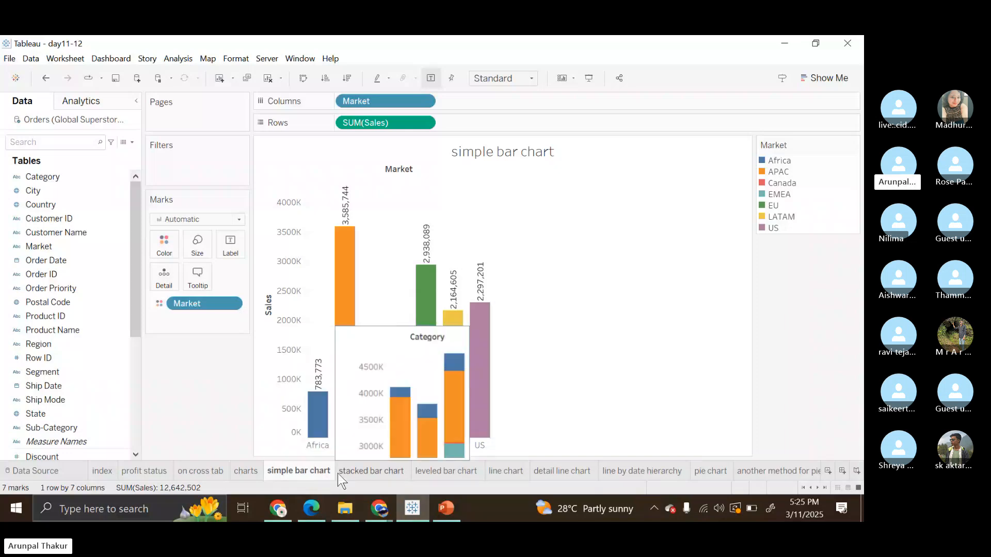
click(339, 472)
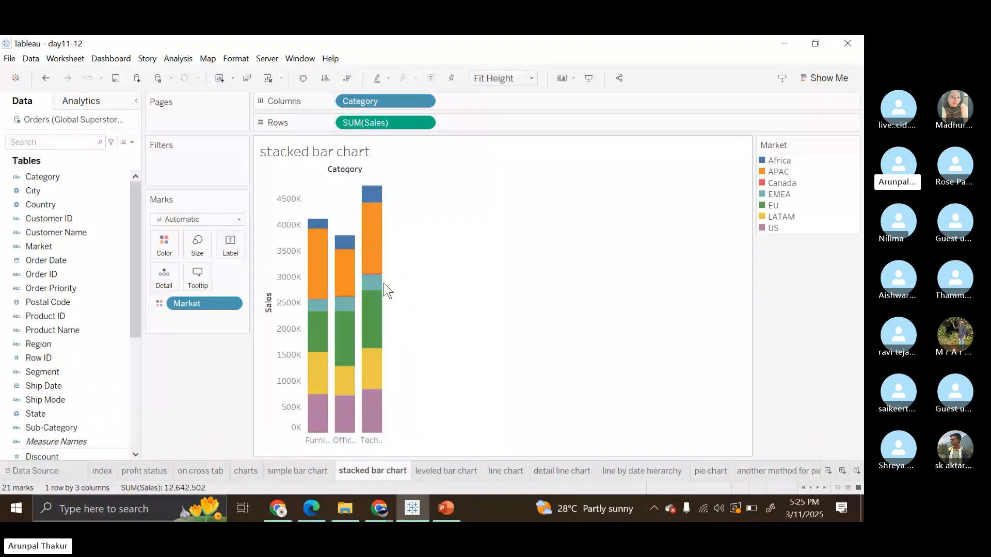
mouse_move(379, 383)
mouse_move(375, 336)
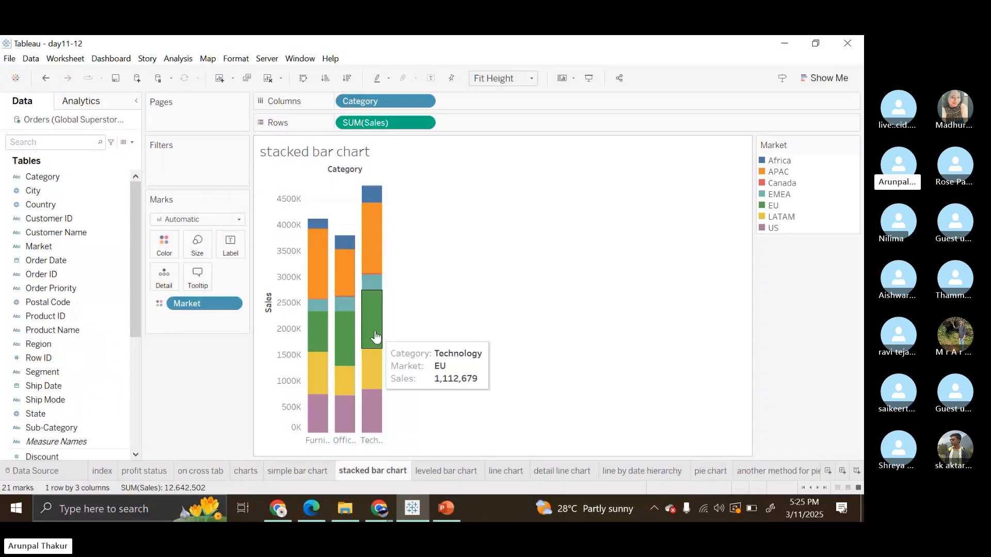
mouse_move(378, 287)
mouse_move(375, 266)
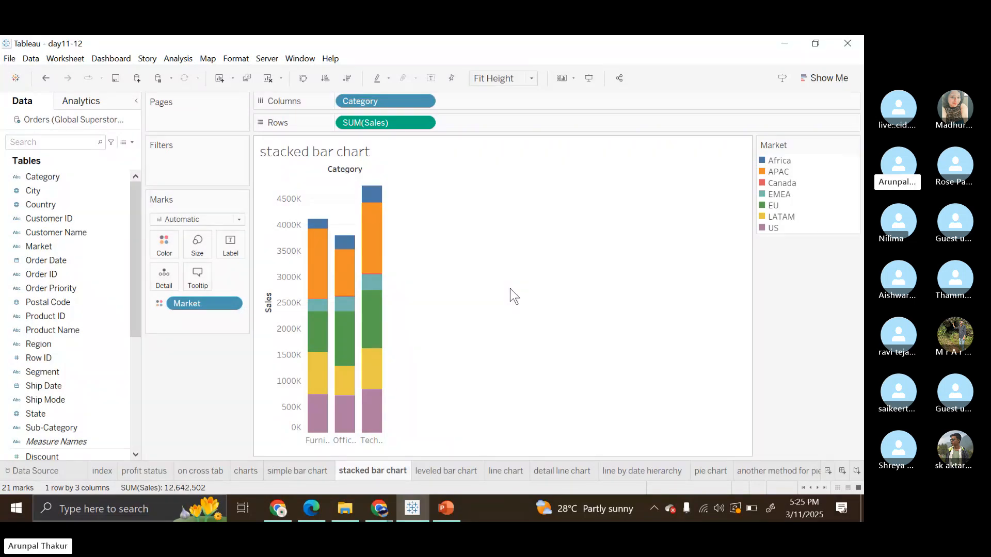
mouse_move(310, 431)
mouse_move(316, 389)
Rebuild the stacked bar chart with Market replacing Category in the columns and Category coloring the segments.
drag(354, 100, 175, 357)
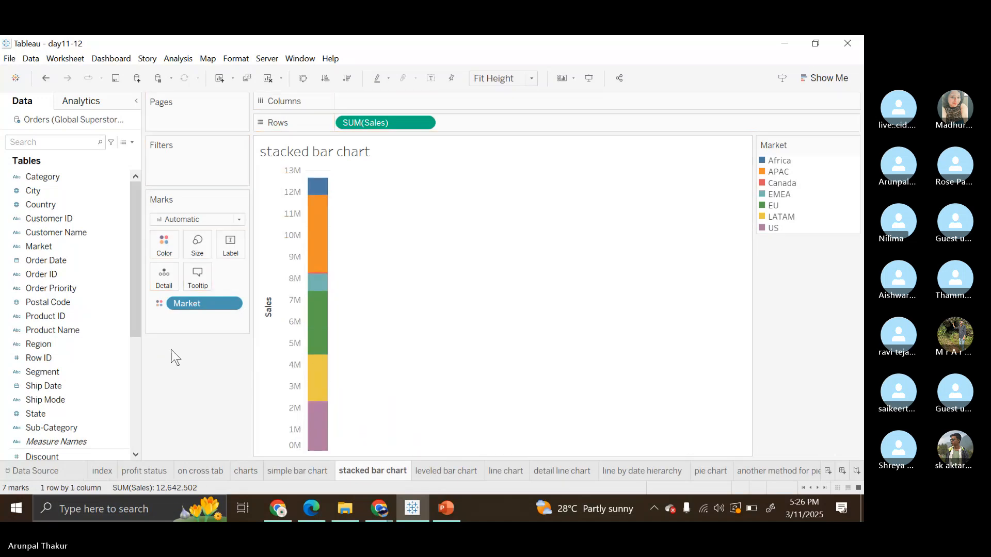
drag(184, 304, 351, 103)
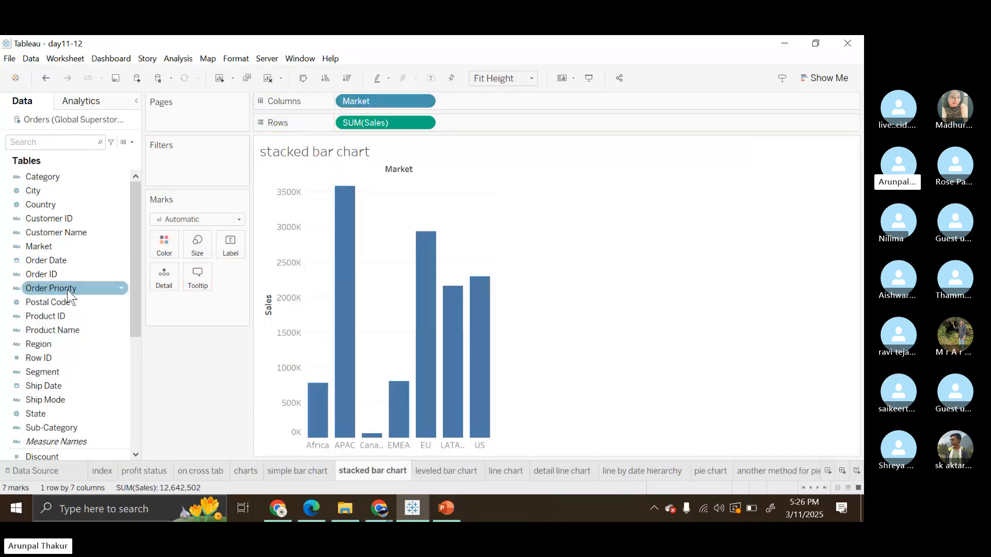
drag(42, 176, 156, 241)
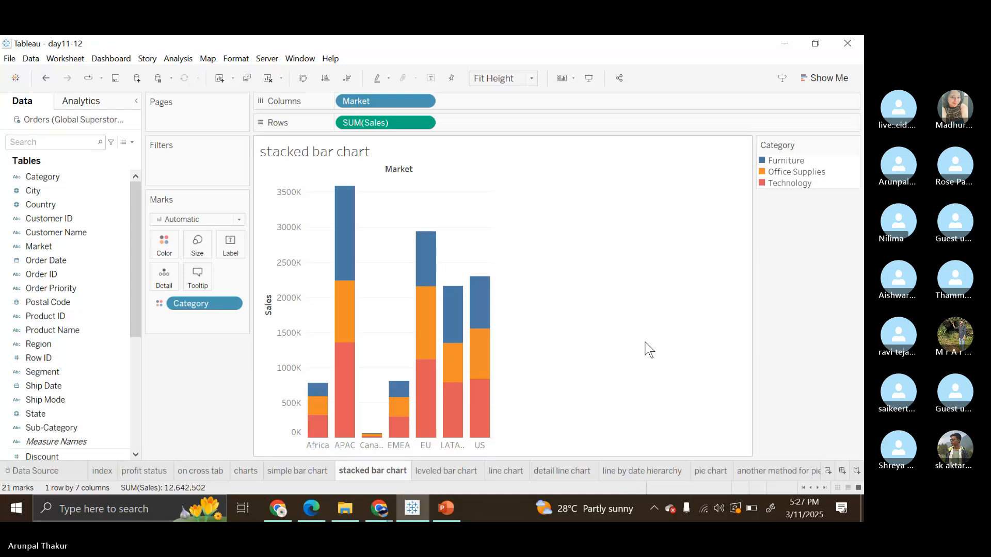
On the leveled bar chart worksheet, use the Standard fit and alternate the column order of Market and Category, ending with Market first.
click(438, 471)
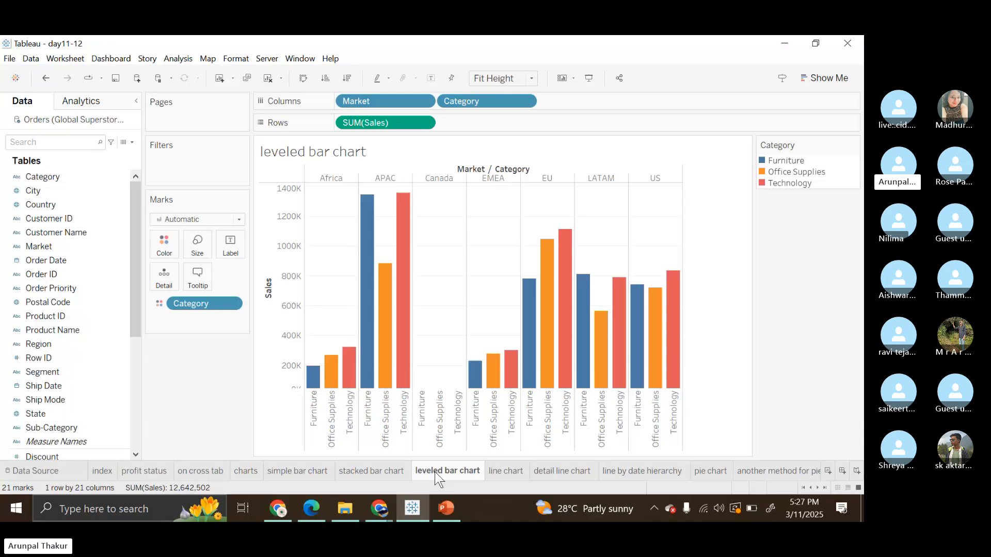
mouse_move(384, 101)
mouse_down()
mouse_move(461, 91)
mouse_move(567, 98)
mouse_up()
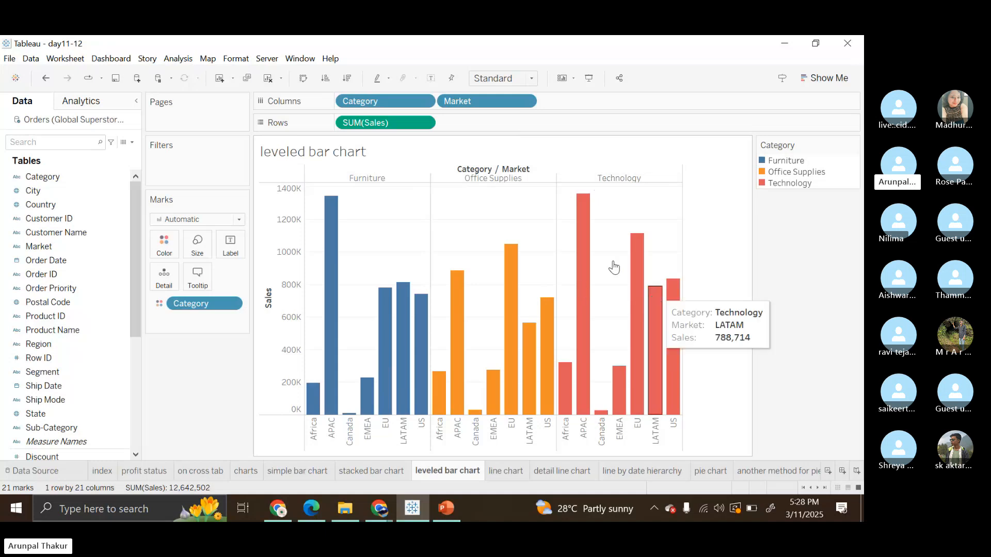
drag(389, 105, 612, 108)
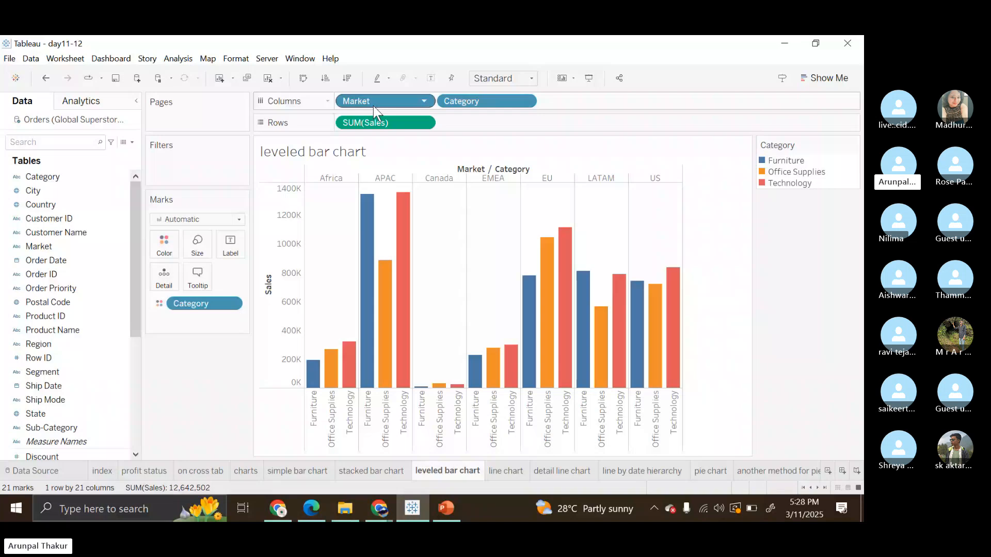
drag(373, 107, 477, 112)
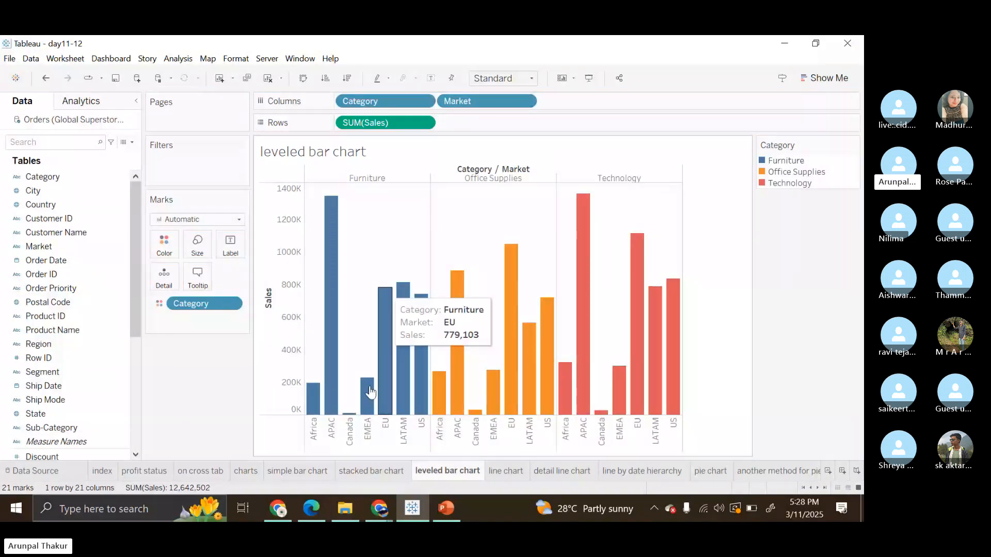
drag(360, 101, 537, 102)
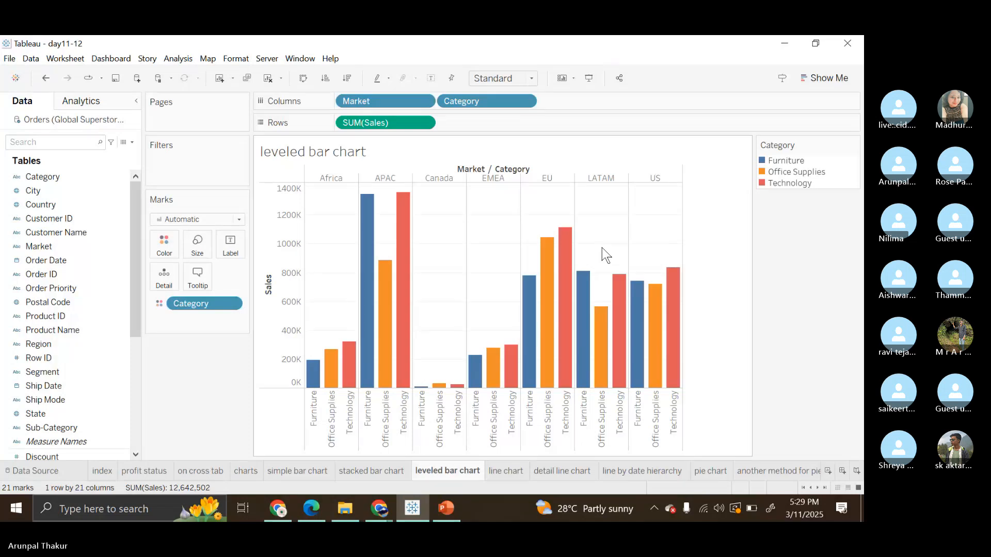
Open the line chart worksheet, switch to the PowerPoint presentation and enlarge the Line Chart slide, slide 35, to examine its creation instructions.
click(505, 471)
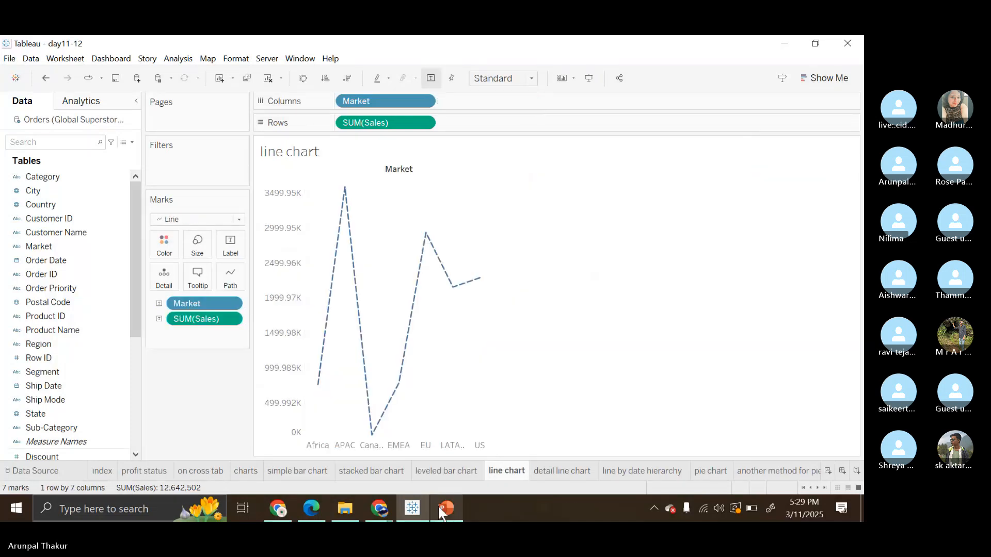
click(437, 504)
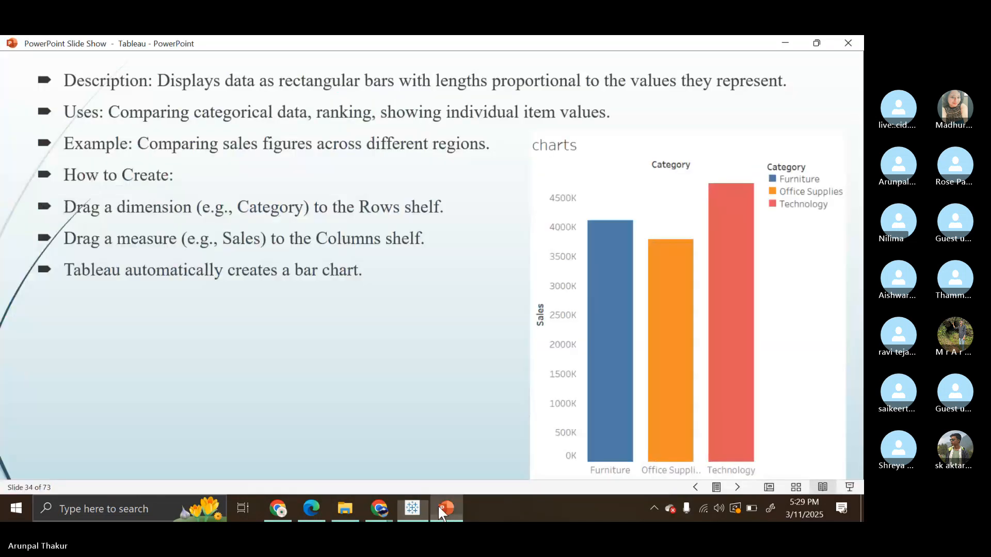
click(736, 487)
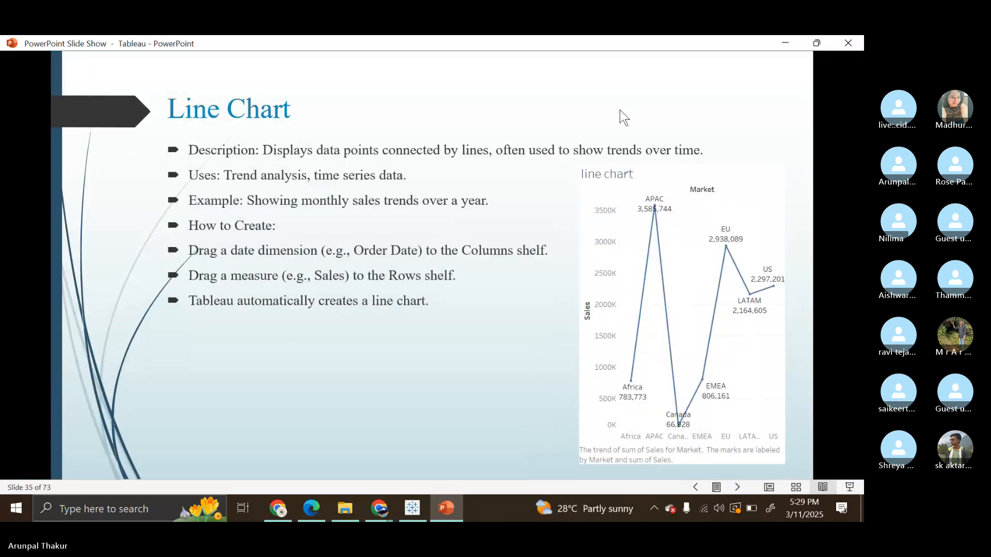
scroll(620, 110, up, 2)
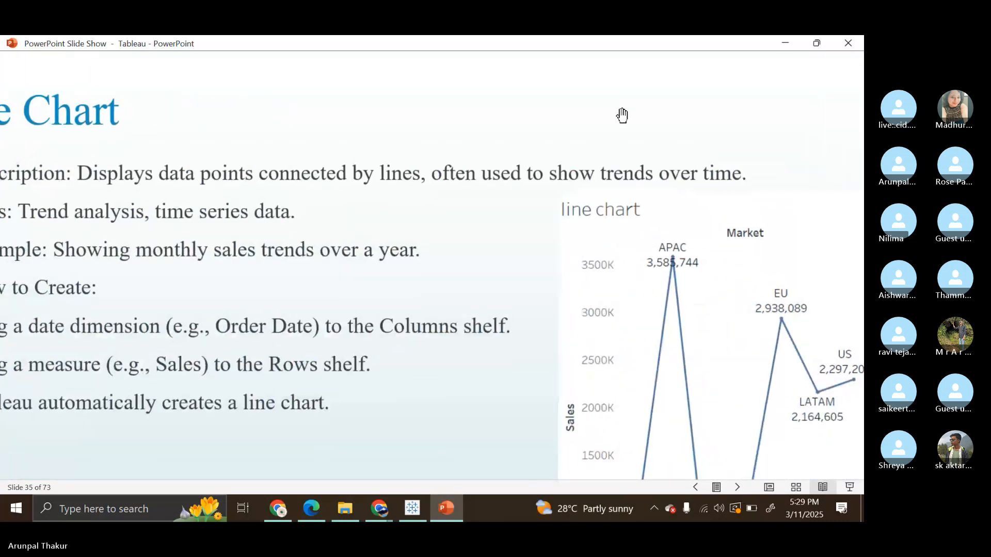
scroll(622, 115, down, 2)
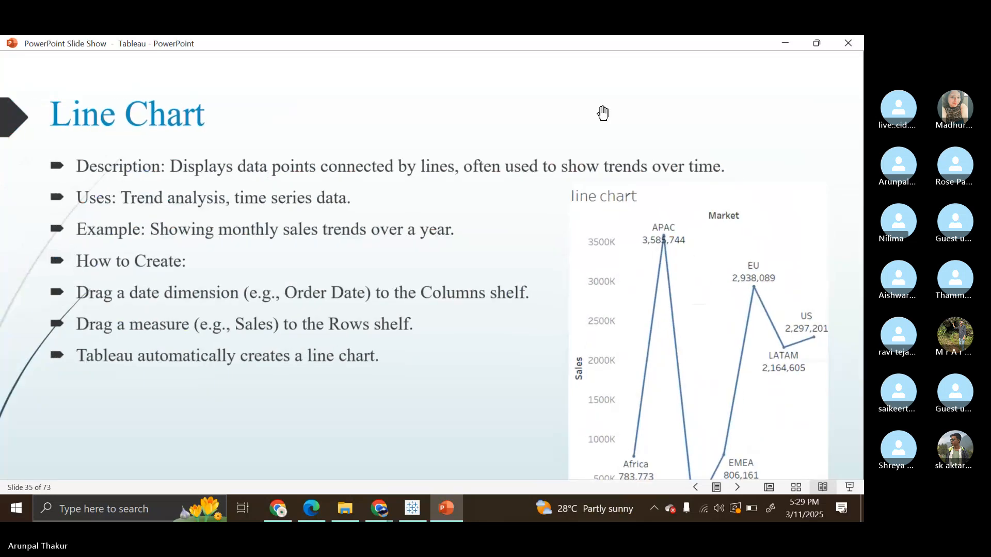
drag(626, 115, 586, 75)
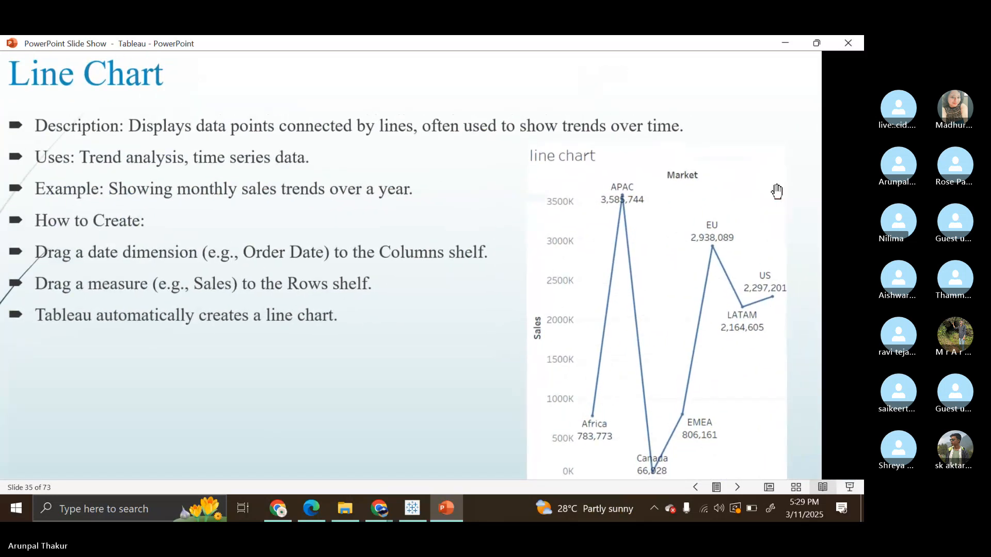
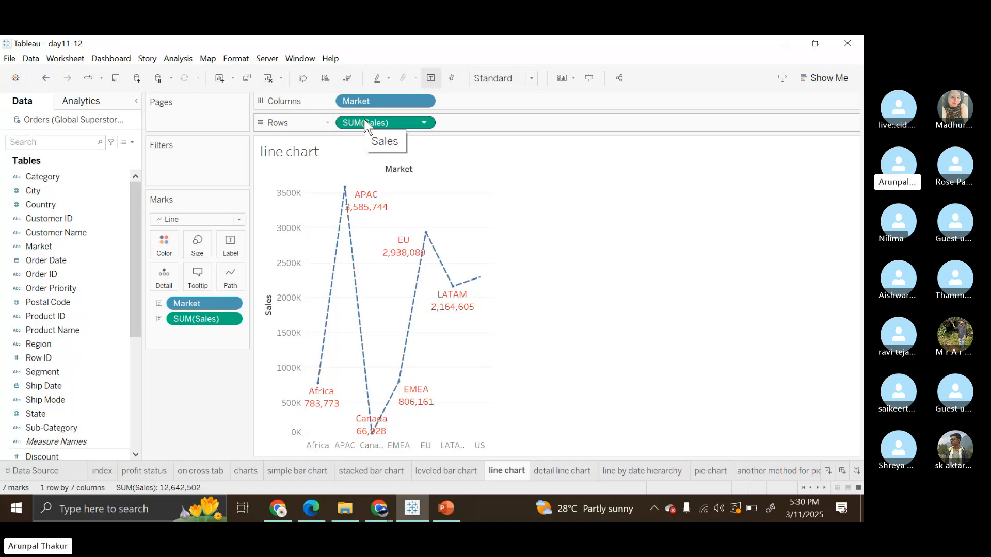
Format the line chart's Market and Sales mark labels as dark red, bold, underlined text in a larger font size.
click(235, 219)
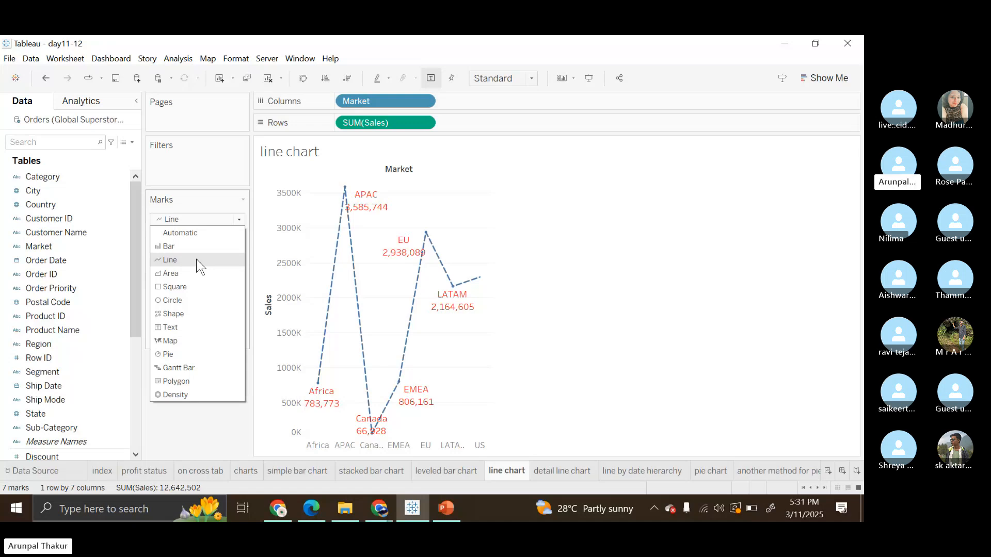
click(215, 191)
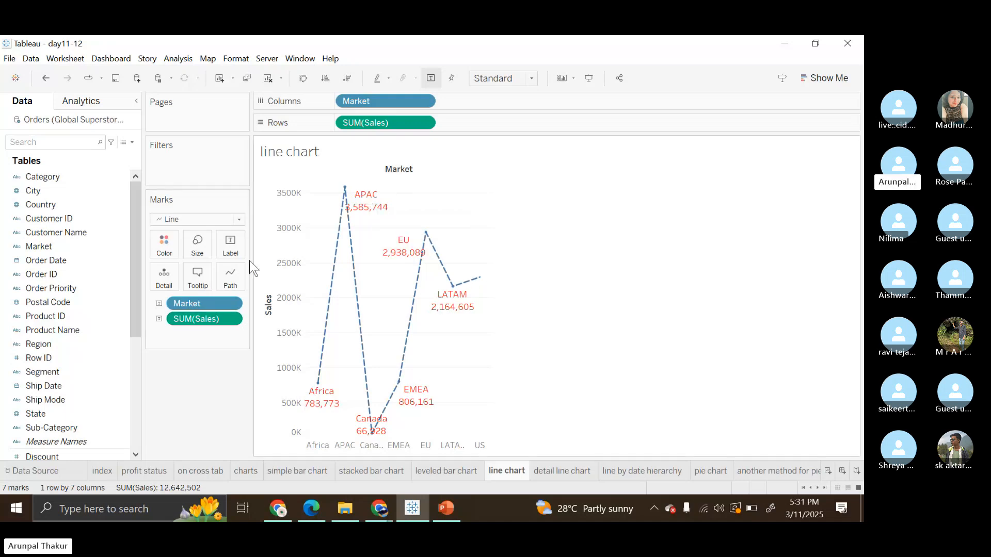
click(230, 248)
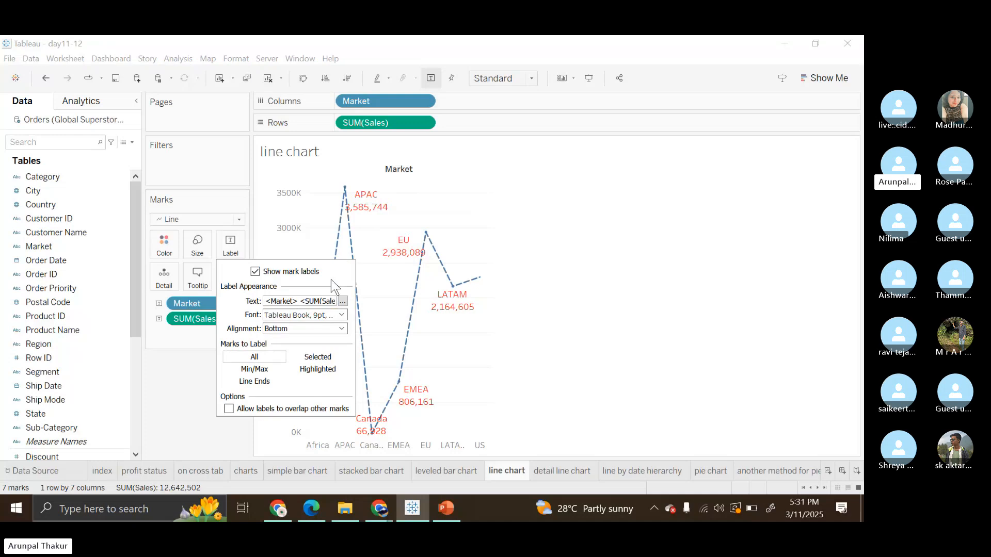
click(342, 300)
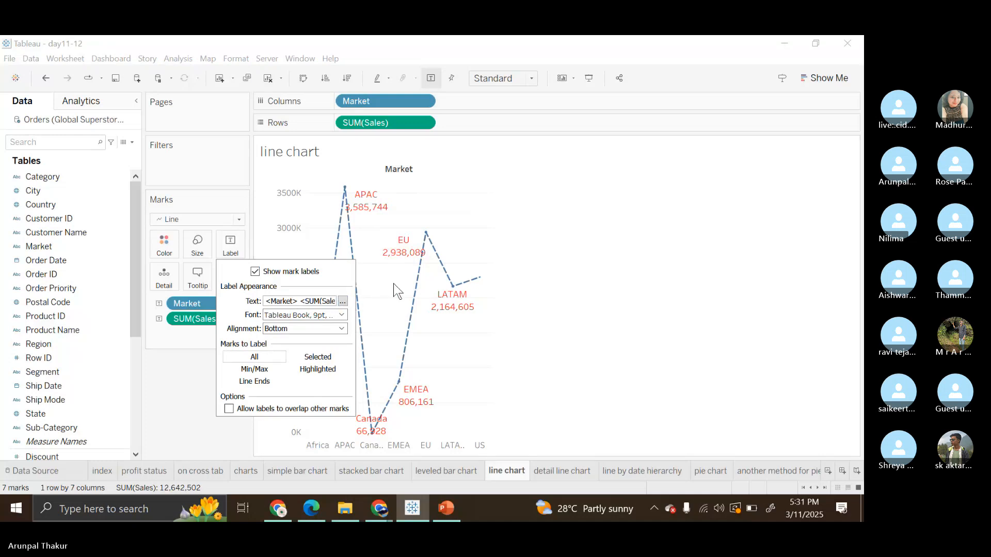
key(ctrl+a)
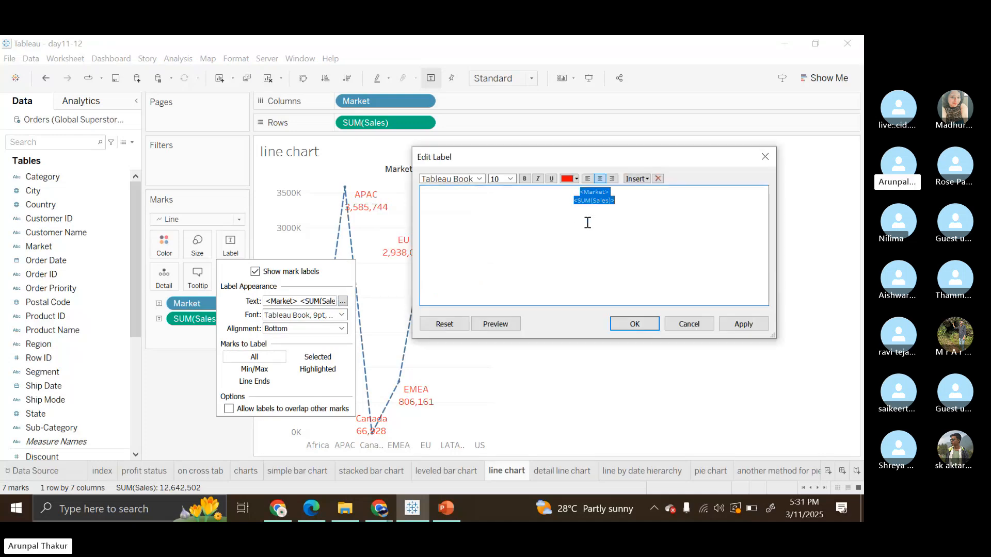
click(576, 178)
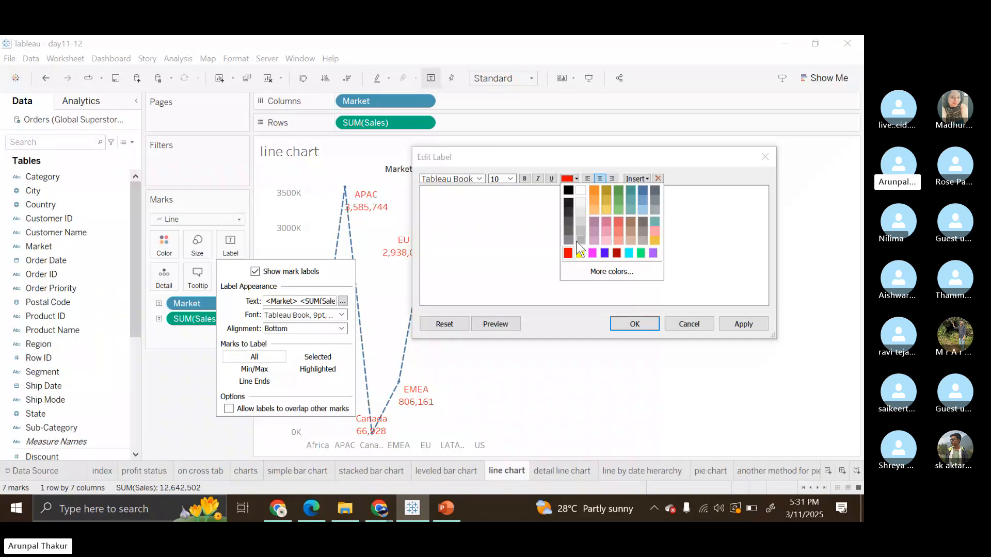
click(552, 180)
click(538, 178)
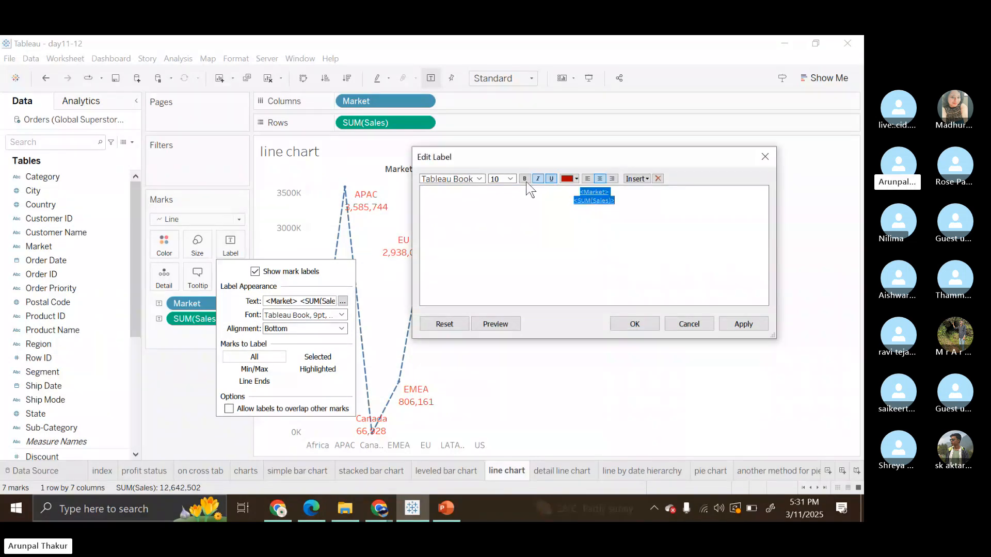
click(511, 179)
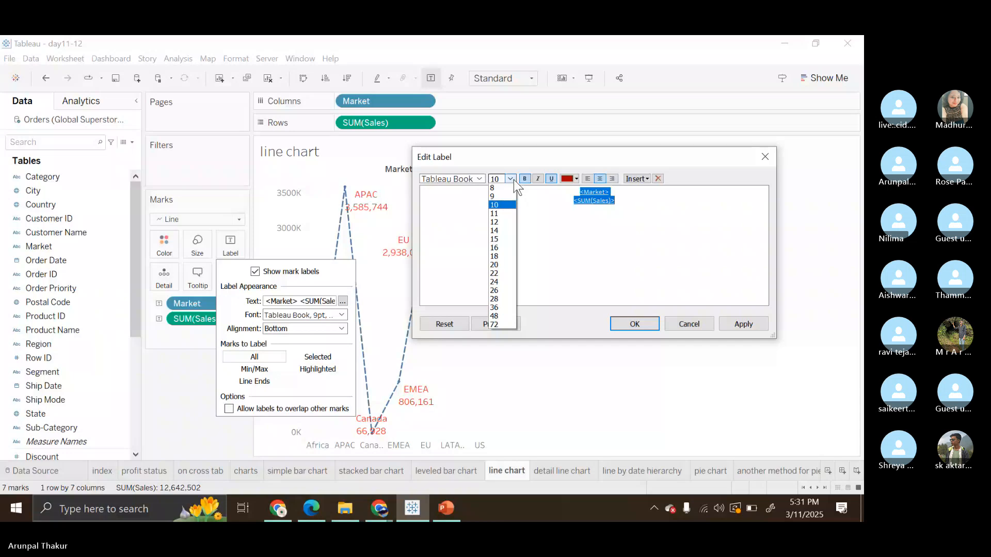
click(634, 324)
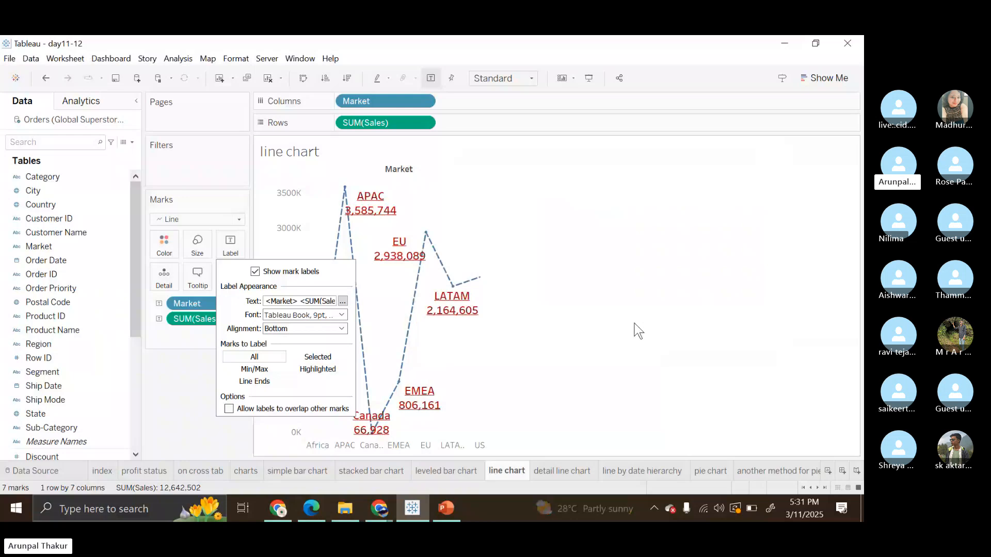
click(639, 330)
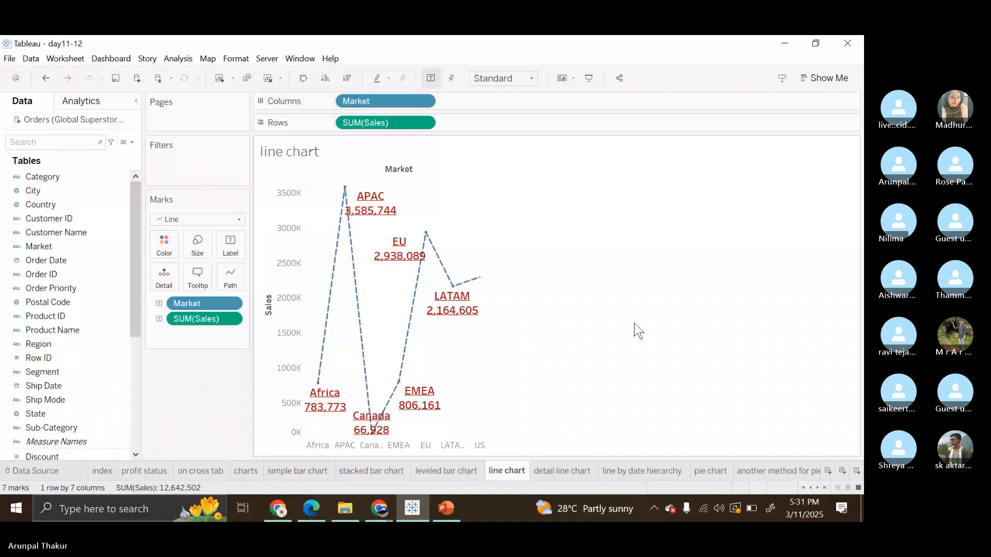
Clear the line chart worksheet and rebuild it with Sales in the rows and Market in the columns.
click(267, 76)
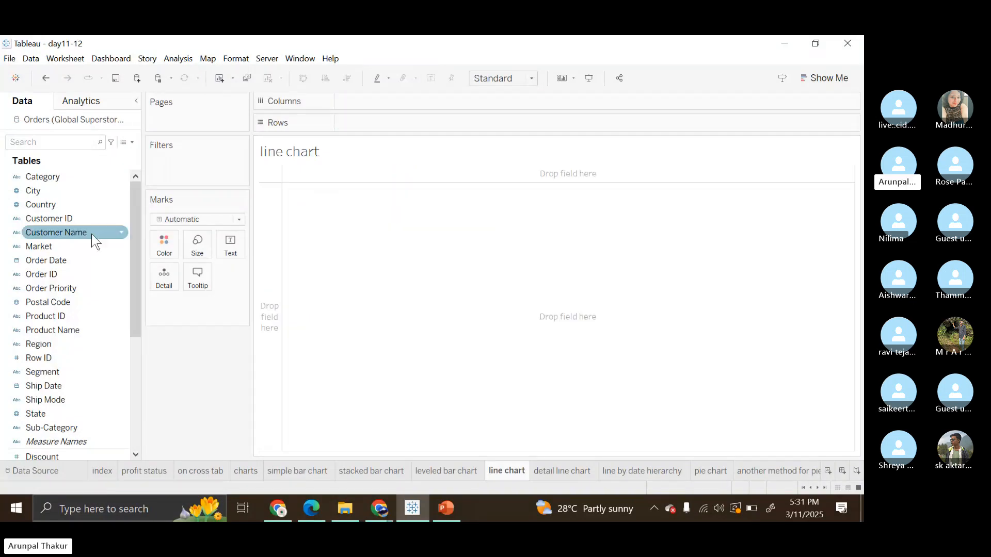
scroll(85, 326, down, 4)
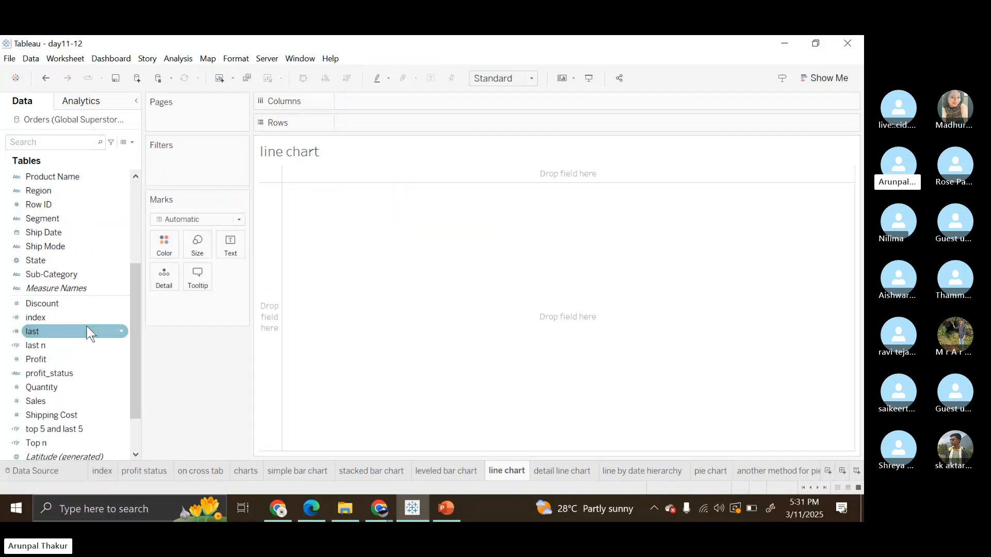
double_click(61, 401)
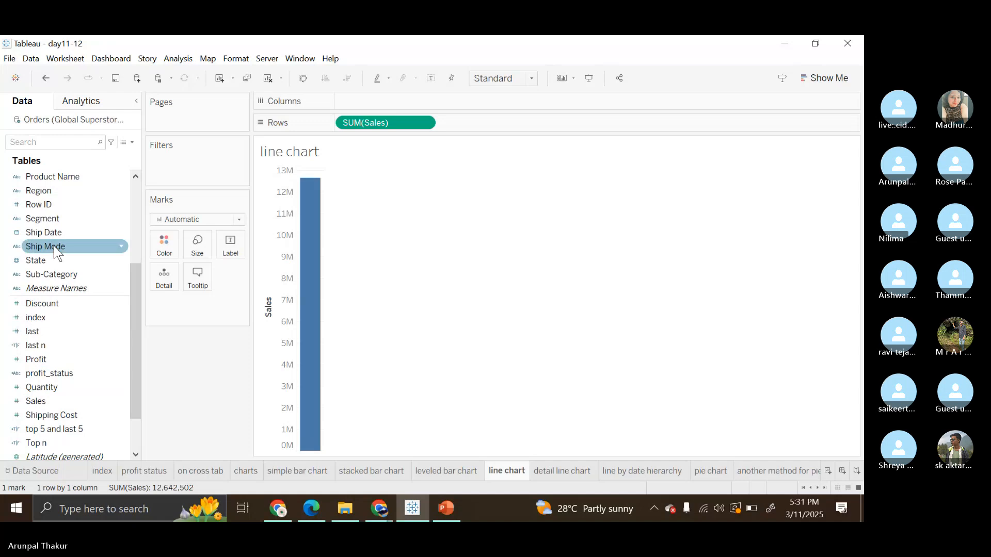
scroll(53, 246, up, 2)
double_click(63, 177)
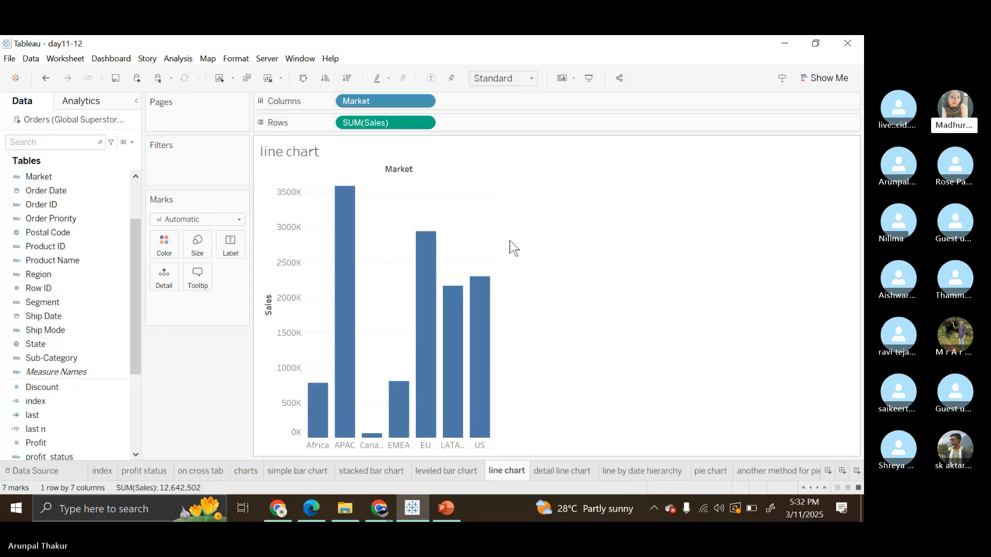
Undo the rebuild and the sheet clearing to bring back the labelled dashed line chart with its red labels.
mouse_move(420, 256)
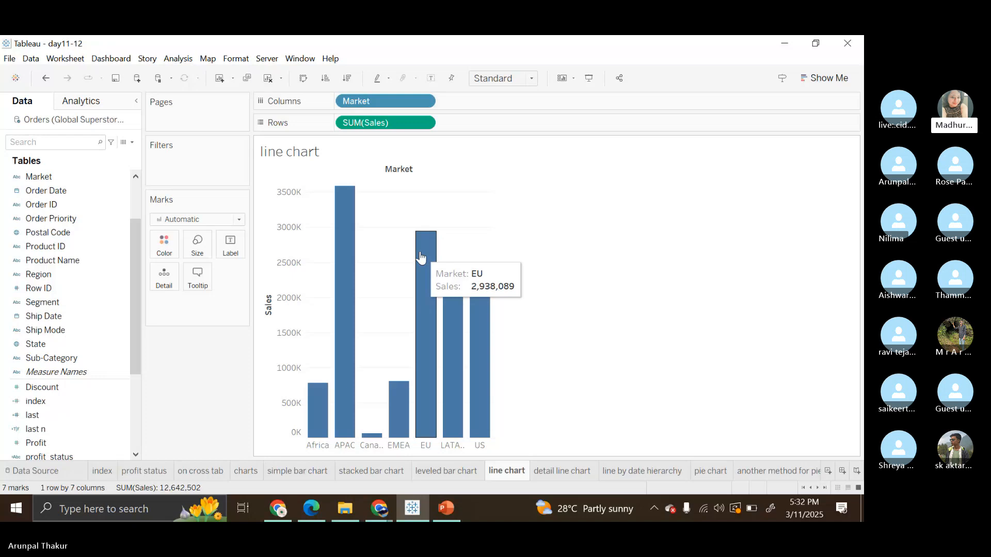
key(ctrl+z)
key(ctrl+z)
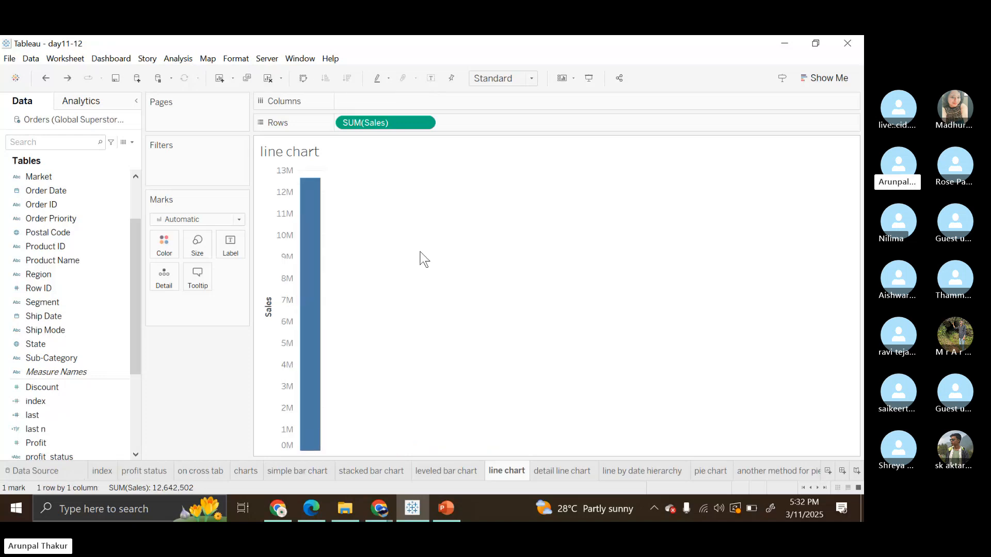
key(ctrl+y)
key(ctrl+y)
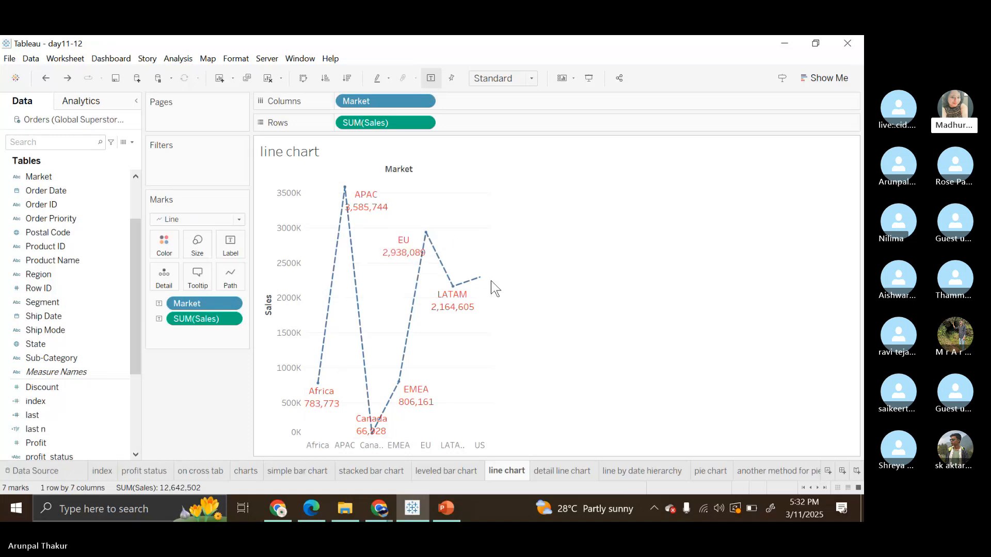
Format the line chart's whole mark label text as dark red, bold, italic and underlined in the Tableau Bold font.
click(242, 250)
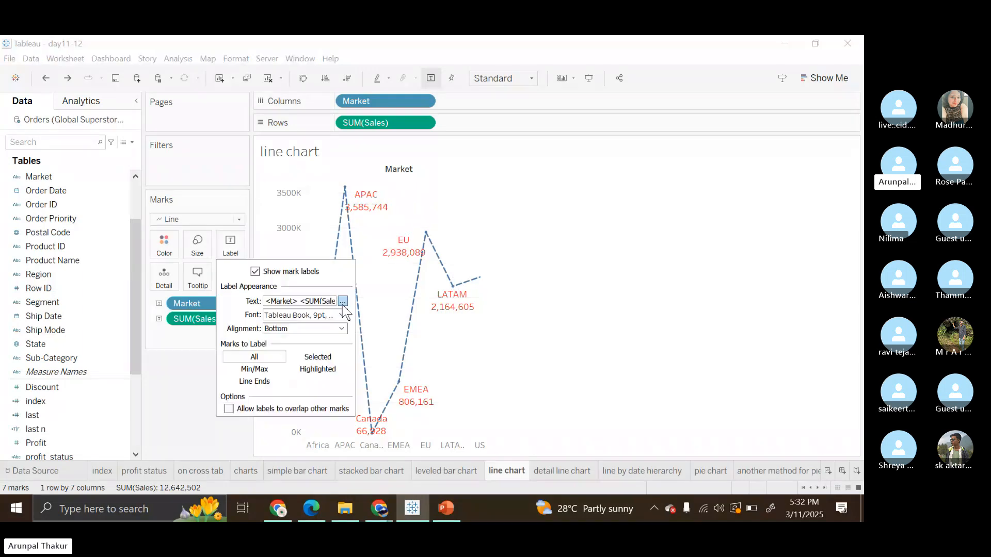
click(343, 302)
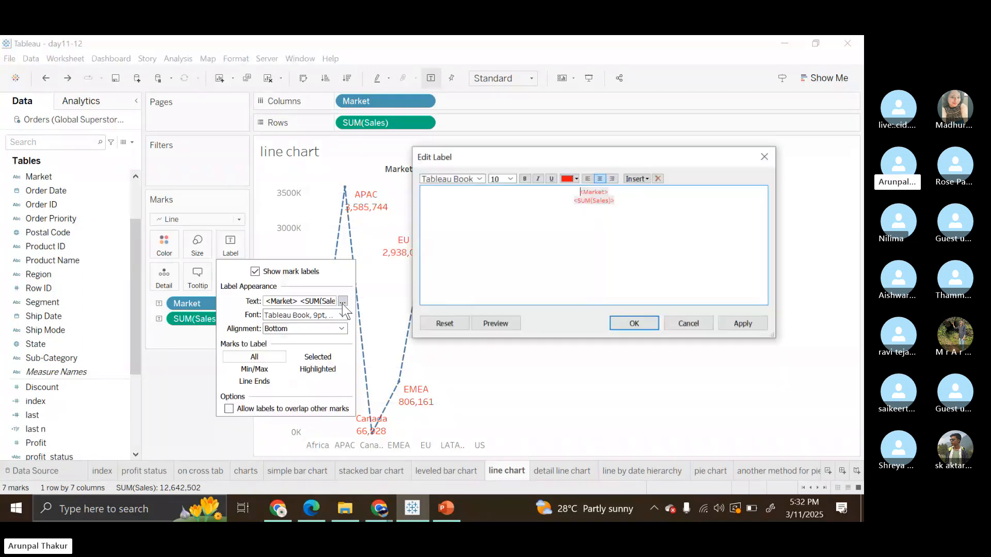
key(ctrl+a)
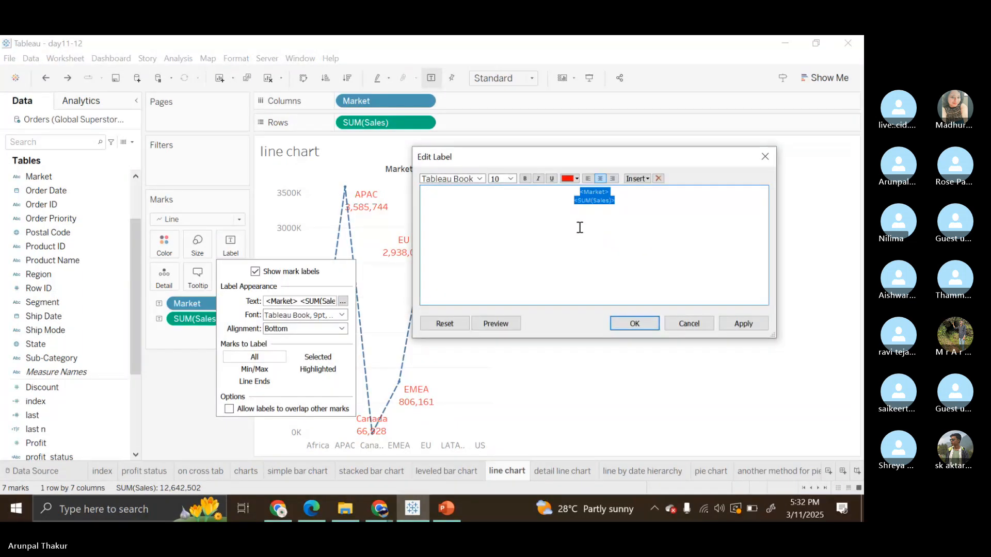
click(578, 179)
click(573, 255)
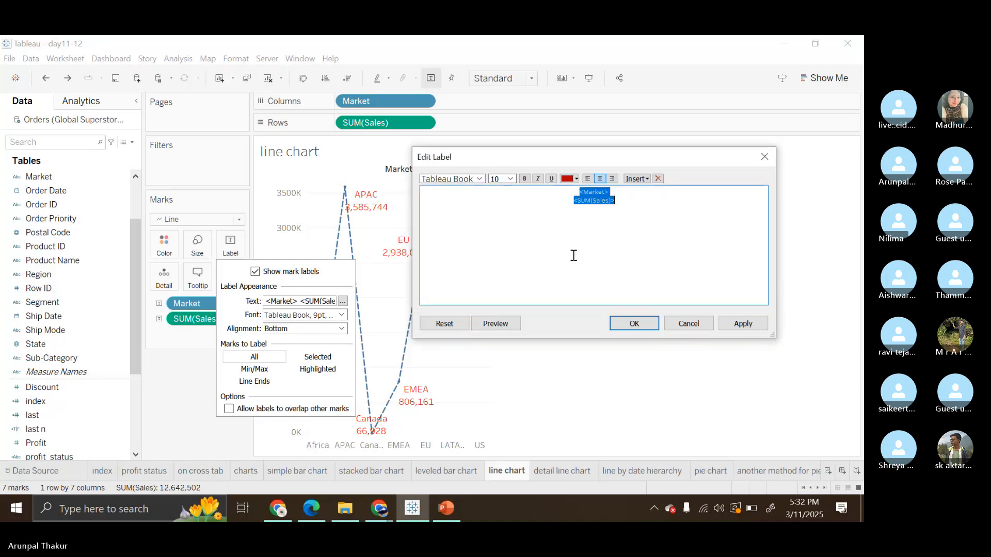
click(527, 179)
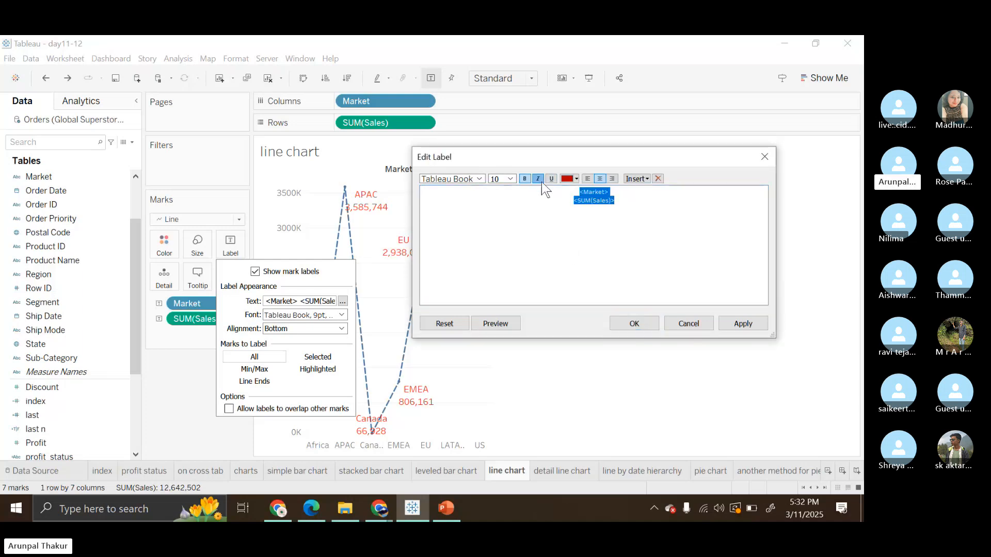
click(540, 179)
click(550, 180)
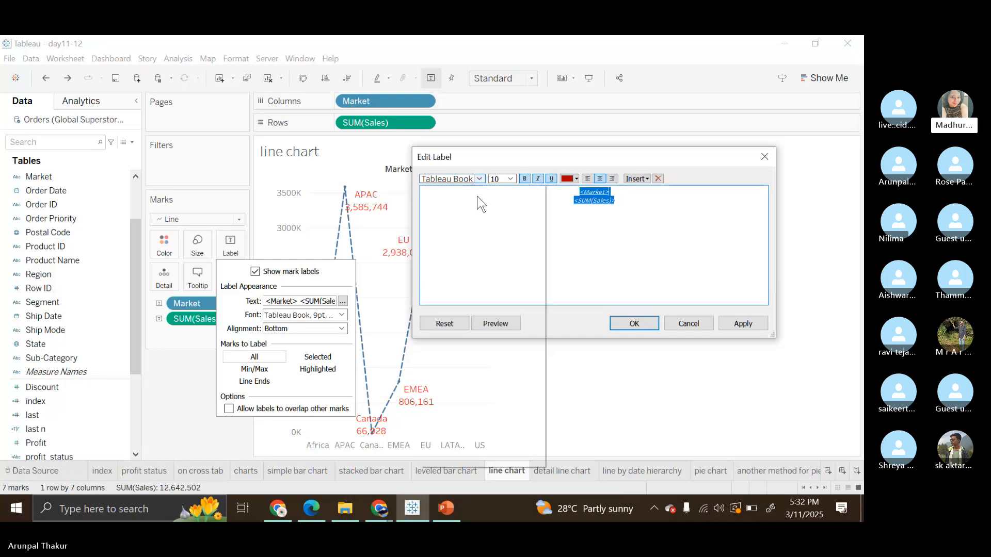
click(479, 179)
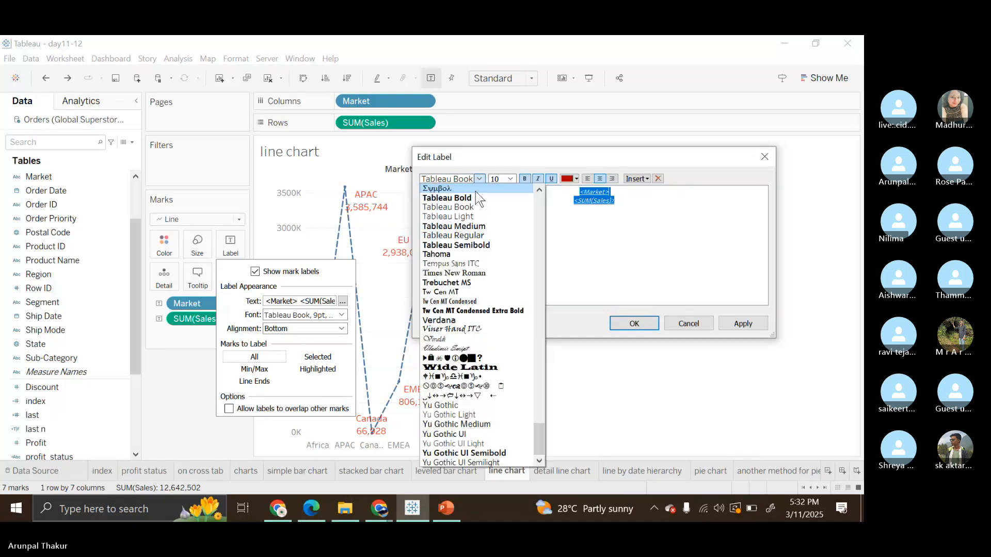
click(449, 197)
click(743, 323)
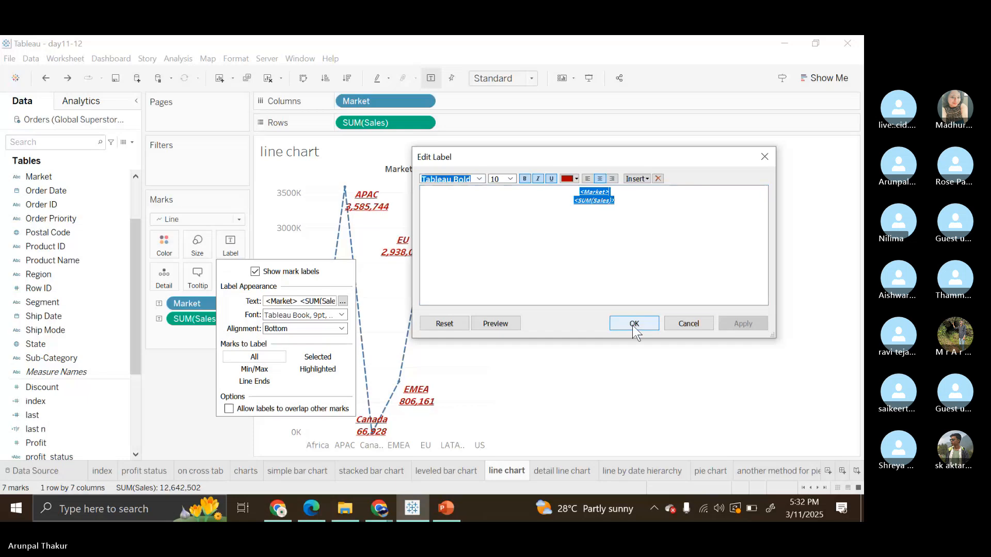
click(634, 324)
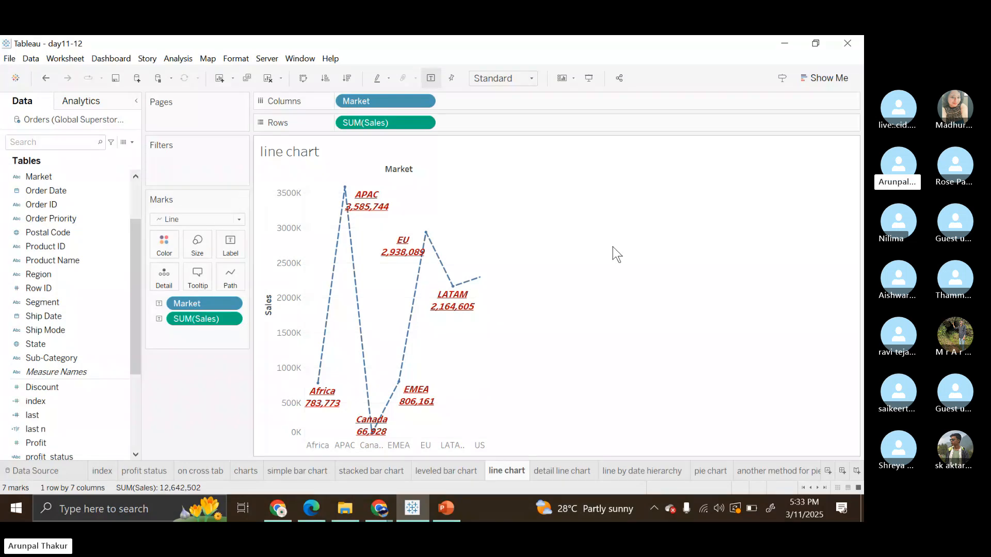
Open the detail line chart worksheet and inspect the 2011 Office Supplies mark through its tooltip.
click(551, 470)
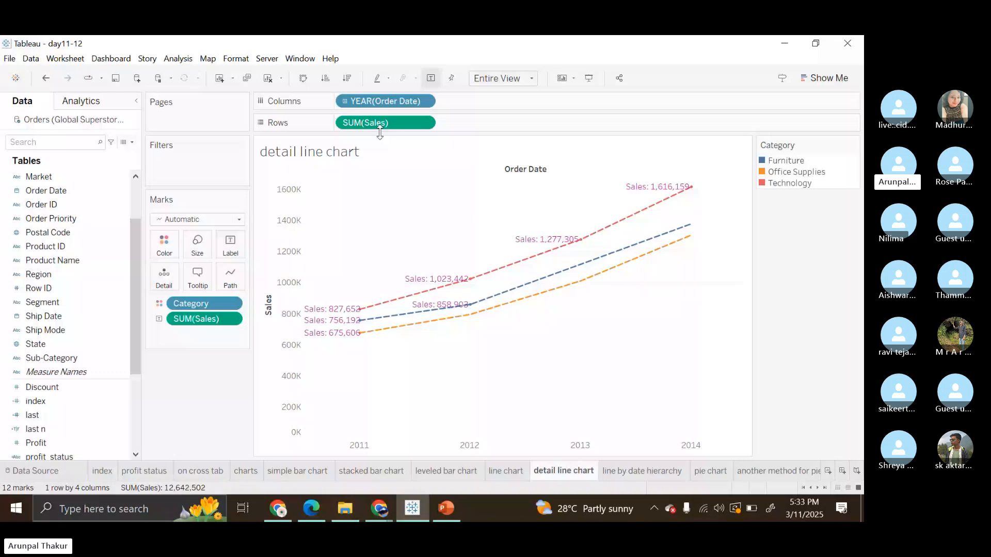
mouse_move(536, 290)
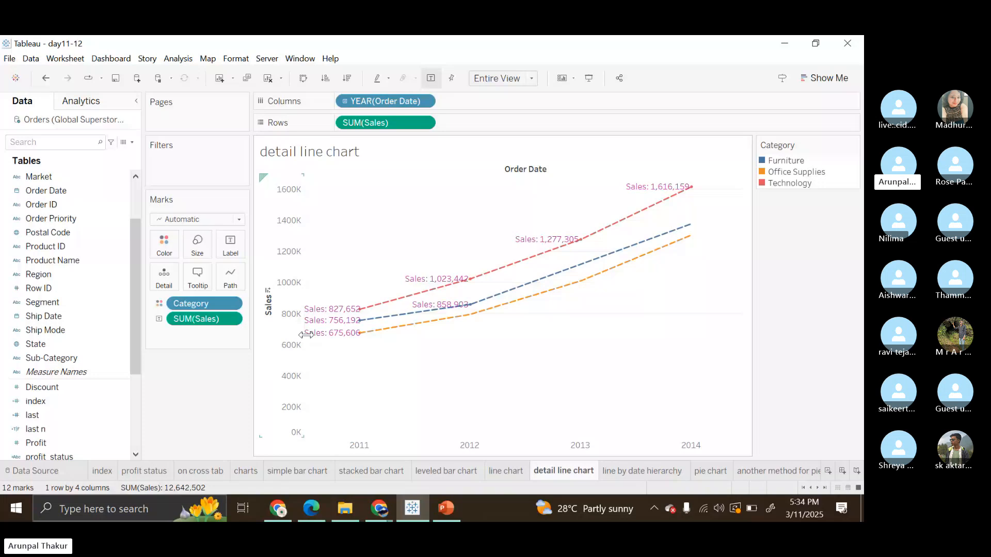
mouse_move(326, 343)
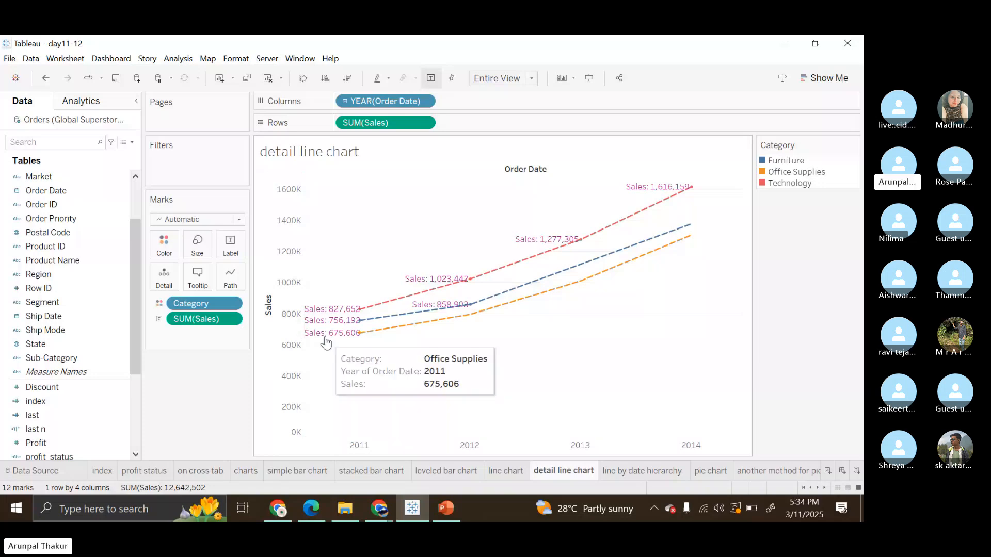
Make the detail line chart's entire Sales mark label text bold with font size 10.
click(231, 247)
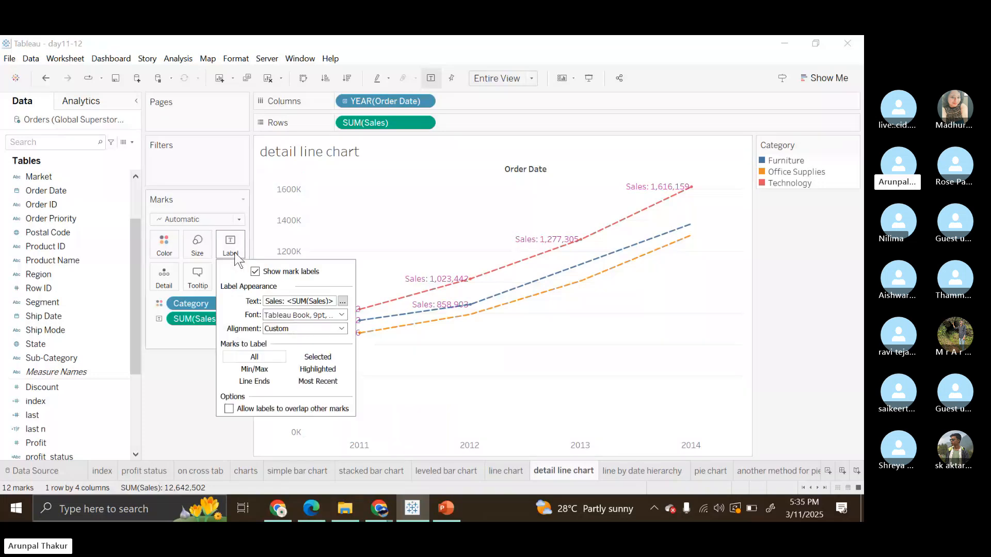
click(342, 301)
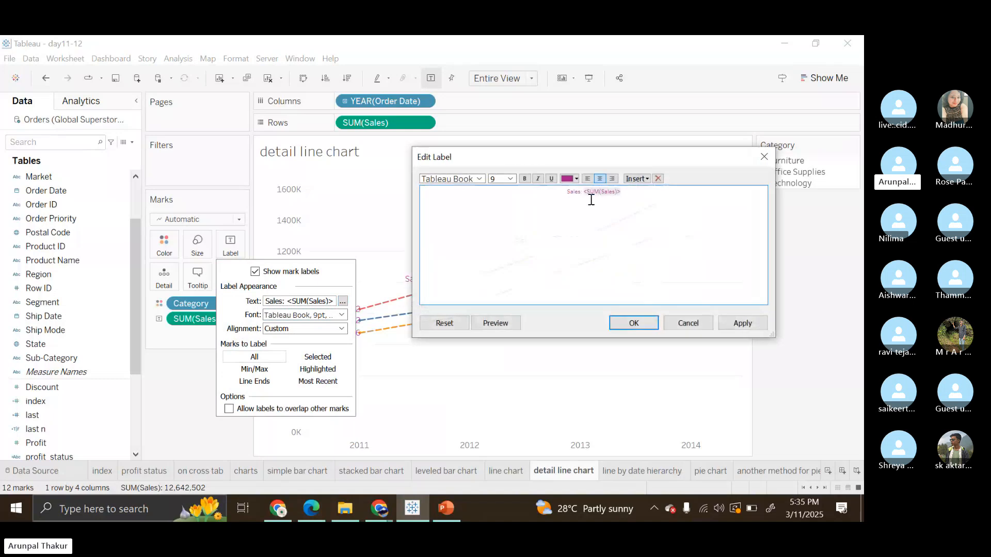
drag(583, 191, 564, 190)
click(564, 191)
drag(583, 192, 566, 191)
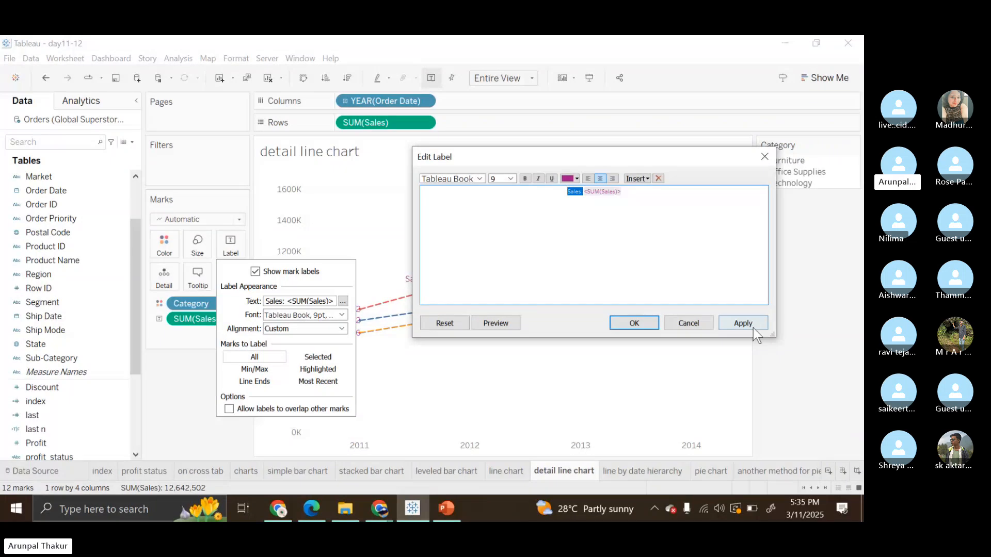
click(612, 240)
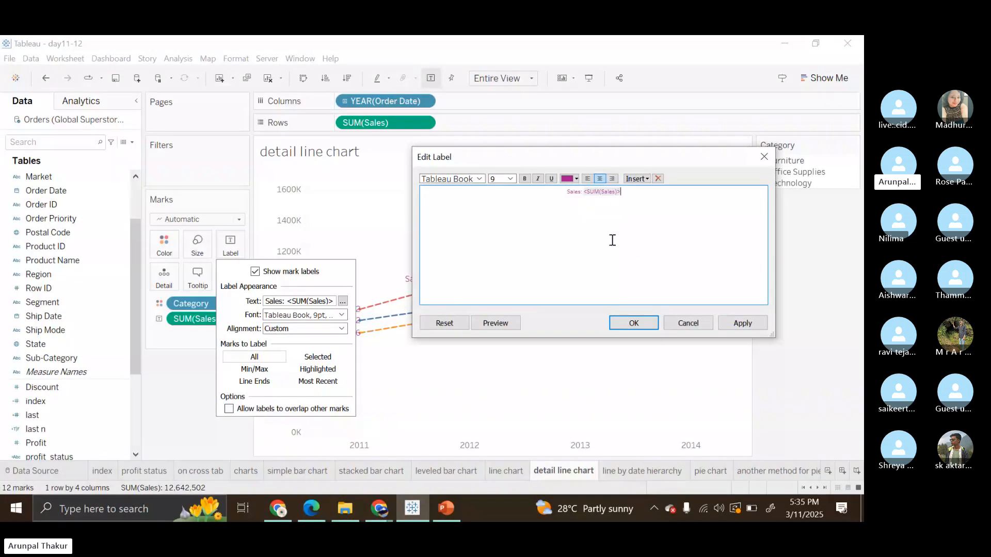
key(ctrl+a)
click(522, 177)
click(509, 179)
click(497, 207)
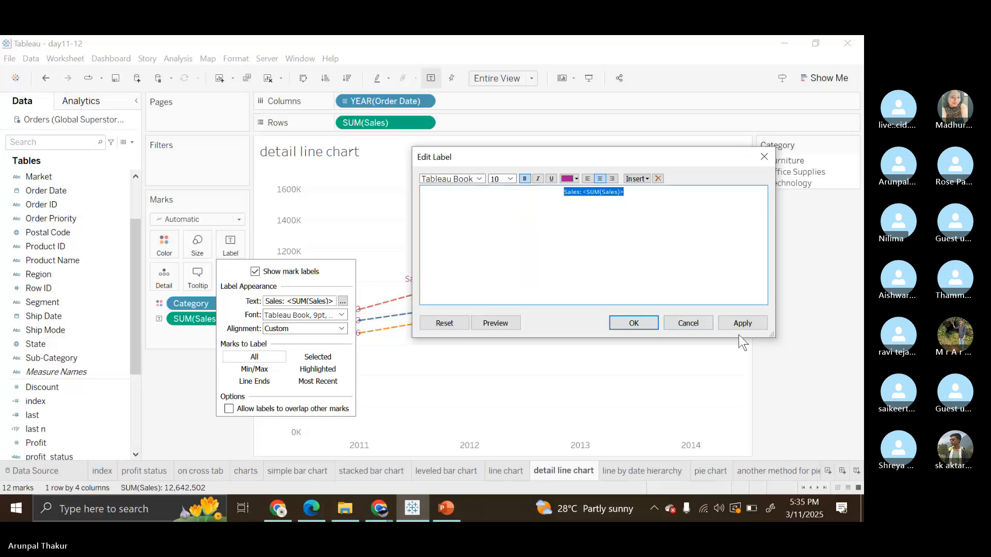
click(742, 323)
click(634, 324)
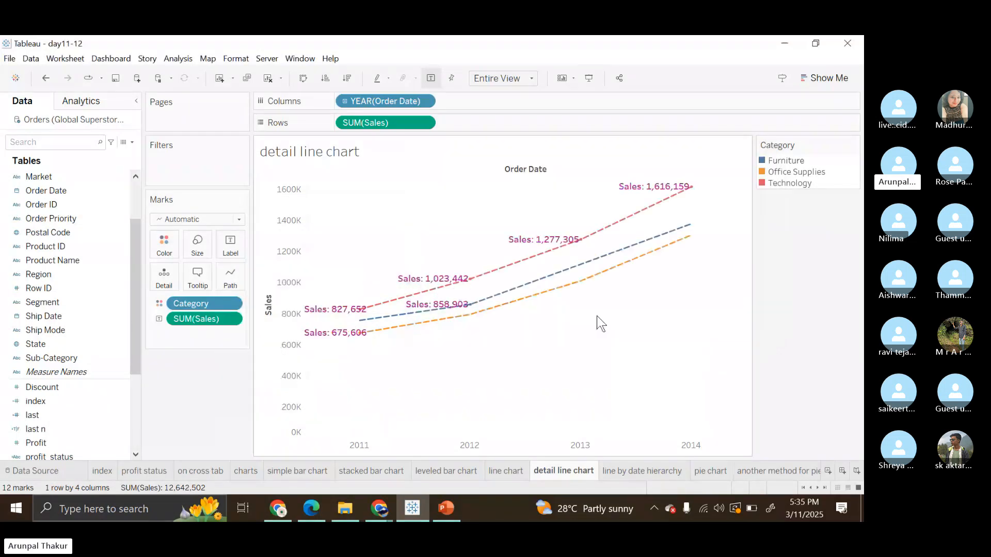
Inspect the 2012 Office Supplies and Technology marks in the detail line chart through their tooltips.
mouse_move(666, 186)
mouse_move(466, 324)
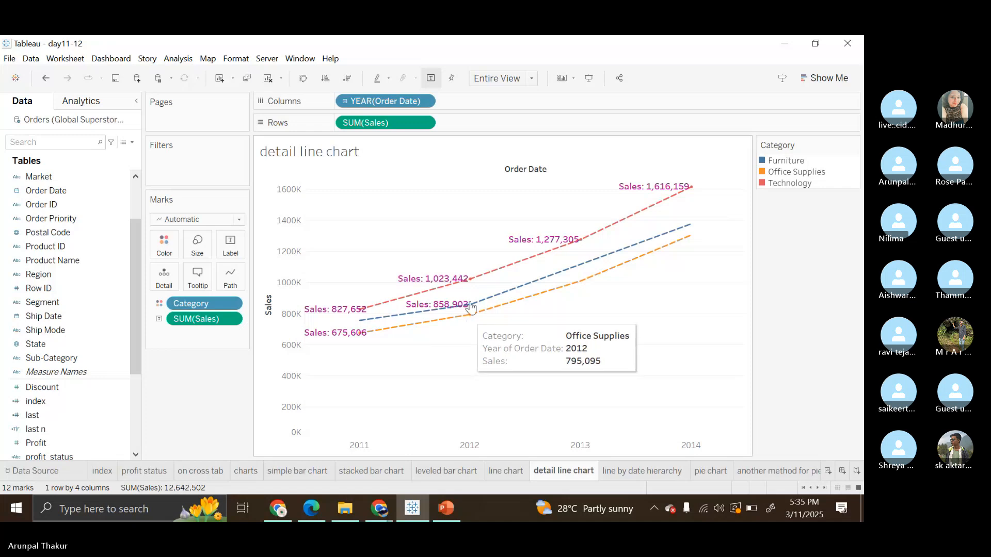
click(491, 279)
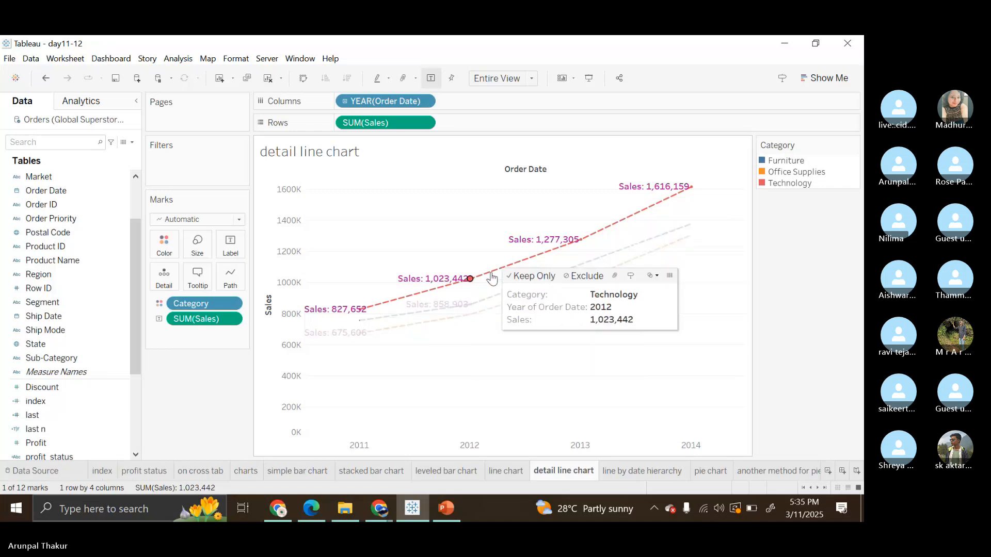
Try excluding the 2012 and 2013 Office Supplies marks from the detail line chart, and undo the exclusions.
click(471, 314)
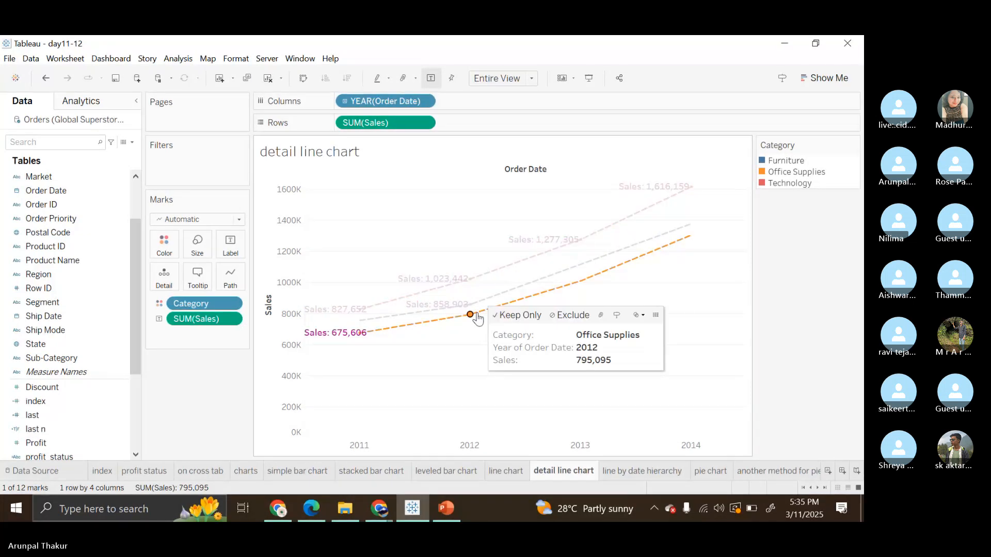
click(568, 314)
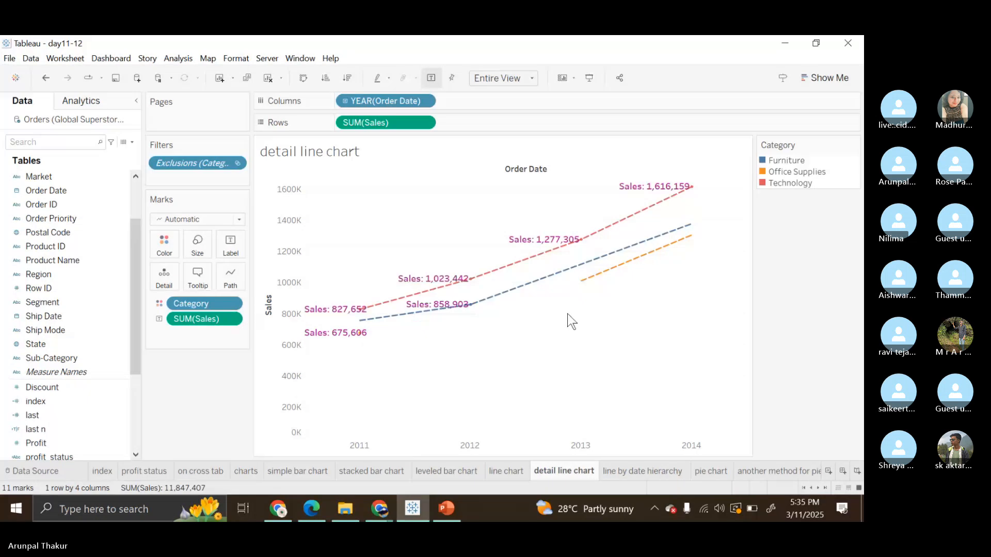
click(589, 281)
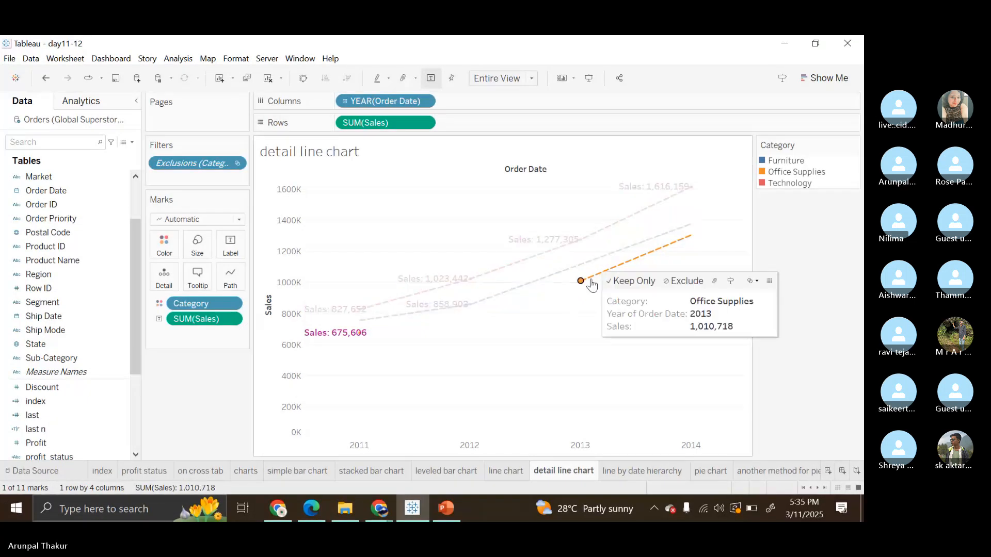
click(682, 286)
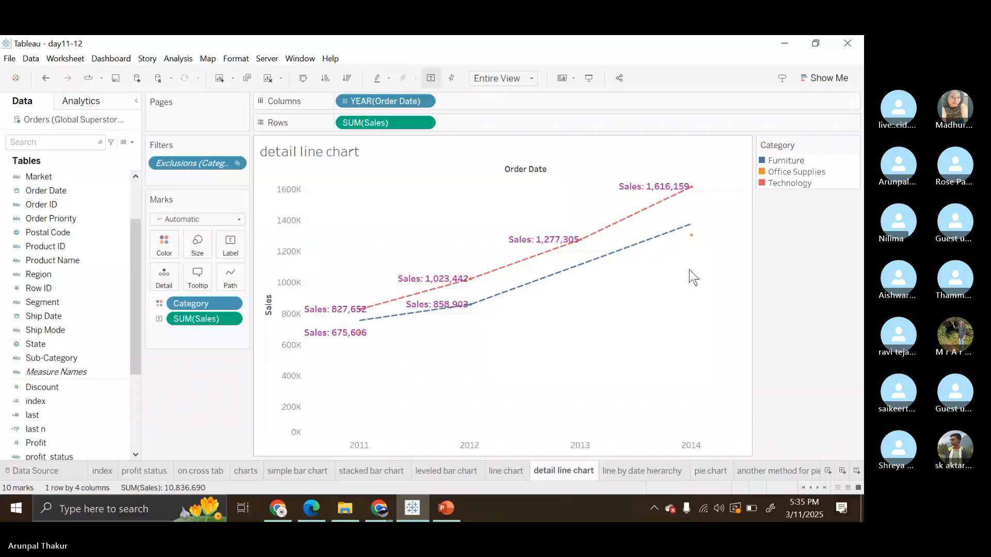
click(691, 234)
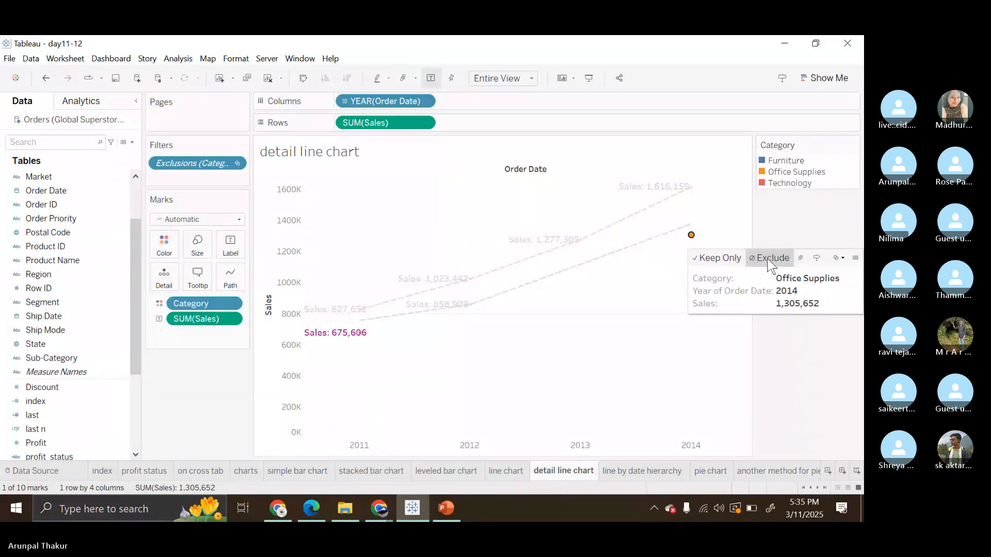
click(648, 301)
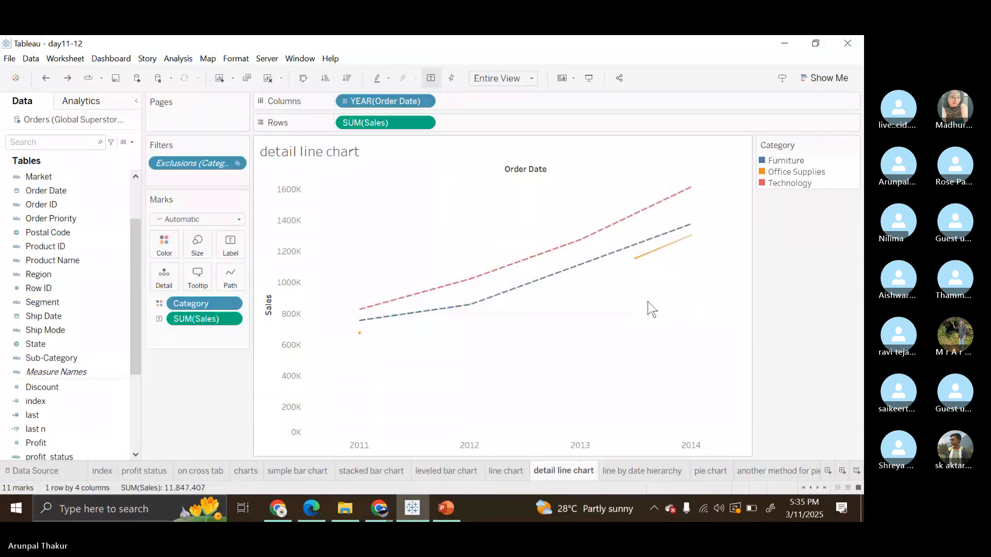
key(ctrl+z)
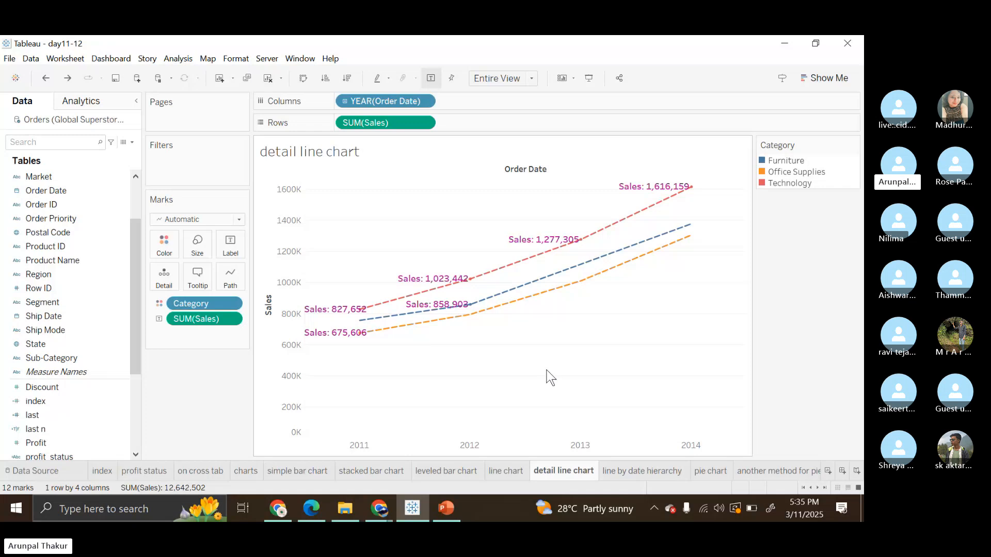
In the line by date hierarchy worksheet, replace the daily Order Date field in Columns with a fresh Order Date field.
click(627, 474)
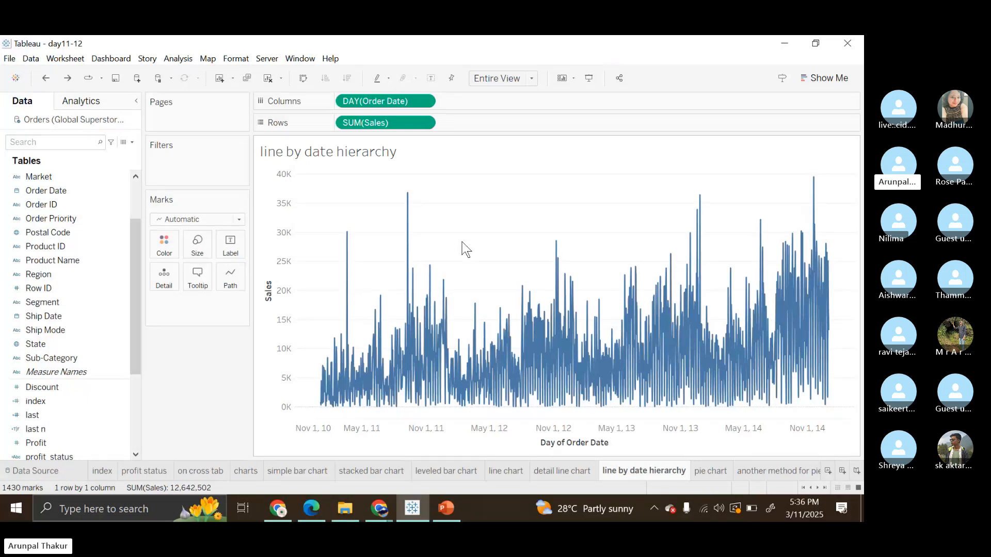
drag(379, 102, 206, 335)
scroll(83, 238, up, 3)
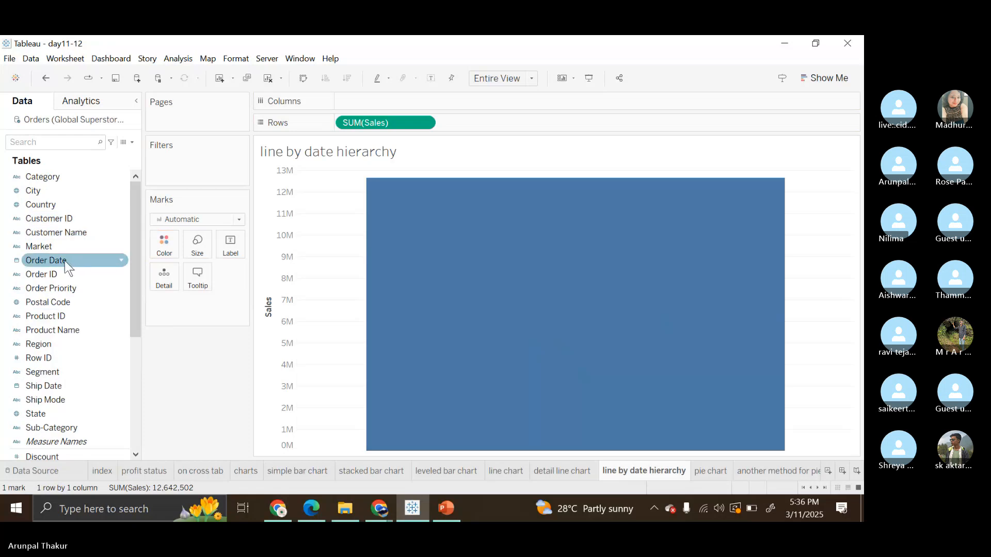
drag(63, 260, 375, 101)
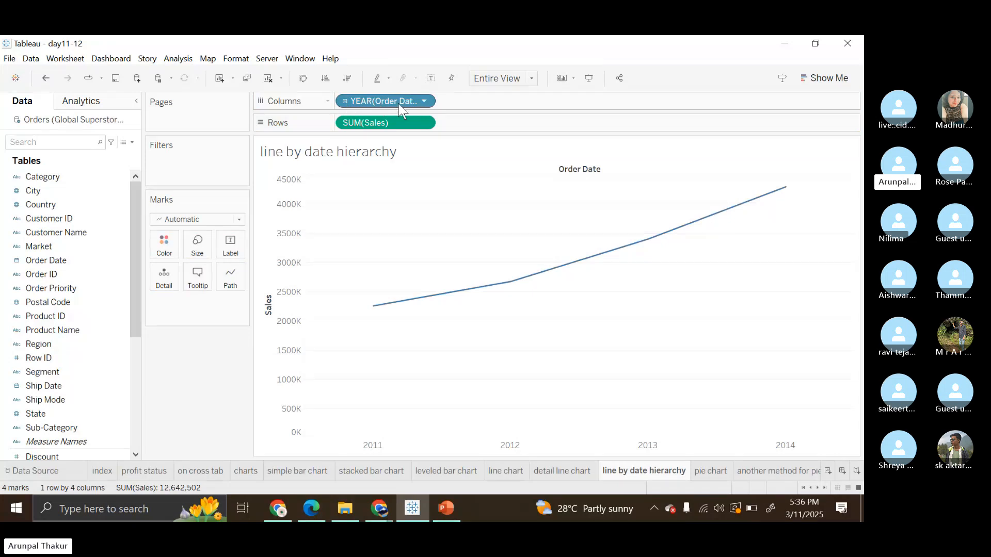
Drill the discrete Order Date hierarchy down from Year through Quarter and Month to Day.
click(345, 101)
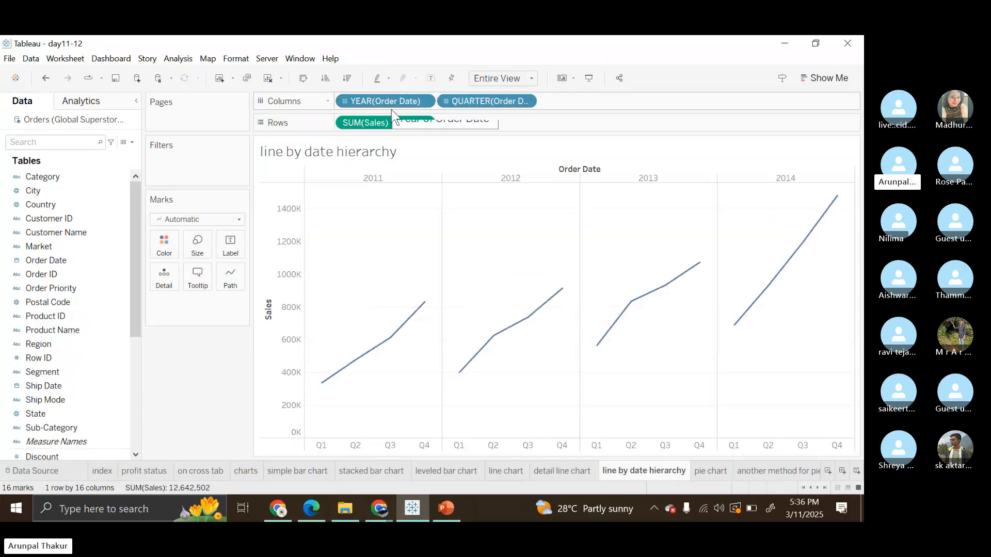
click(446, 101)
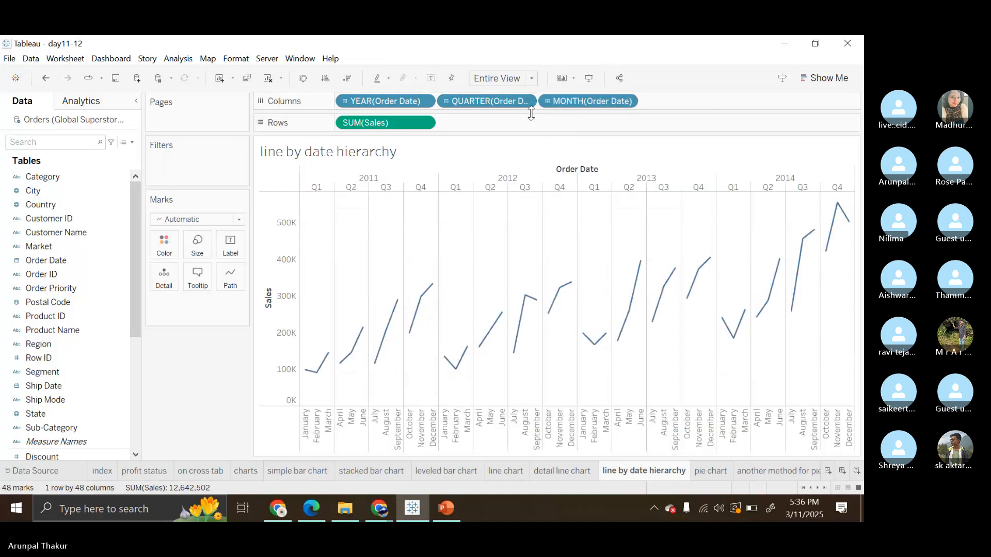
click(547, 101)
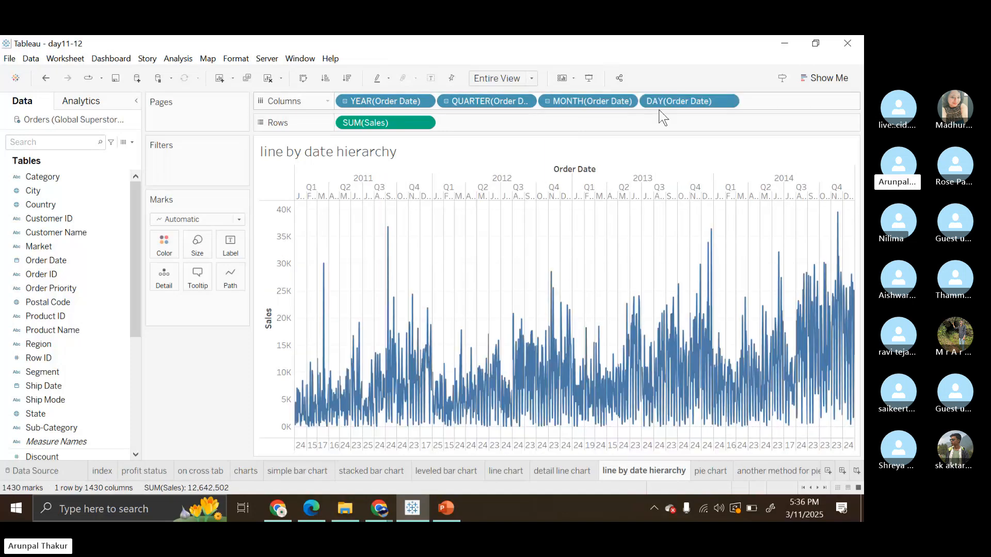
Remove the Month, Quarter and Day levels of Order Date from Columns, keeping only Year.
click(600, 98)
key(Delete)
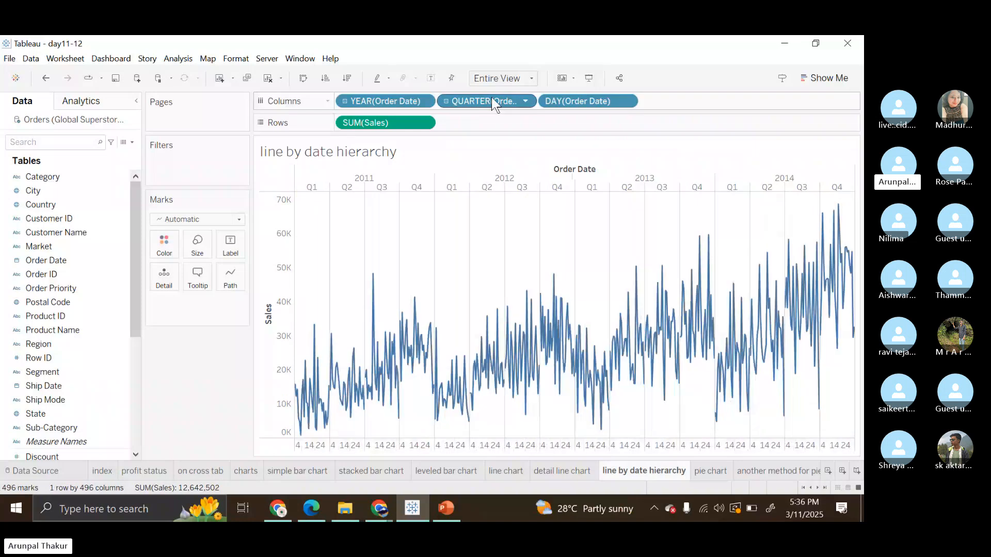
click(492, 101)
key(Delete)
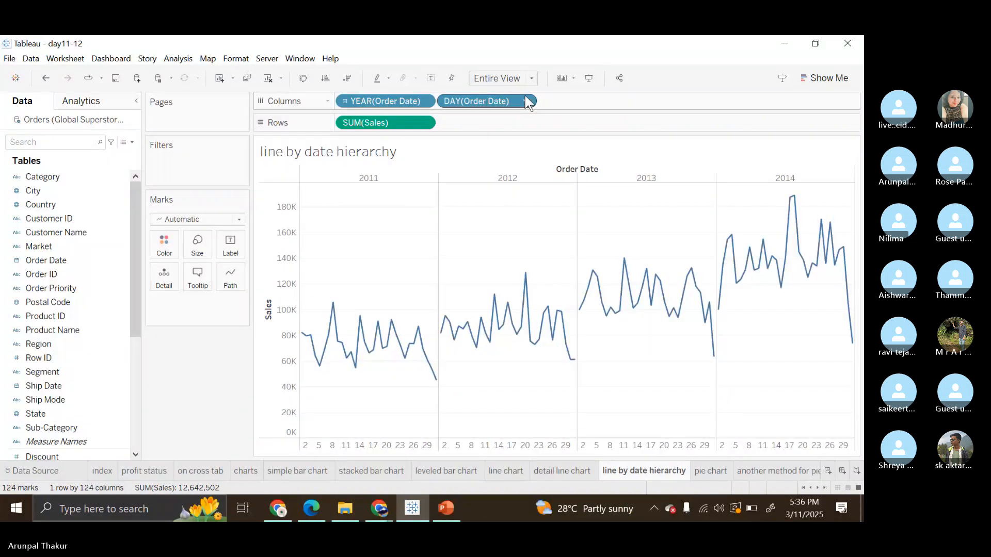
click(515, 99)
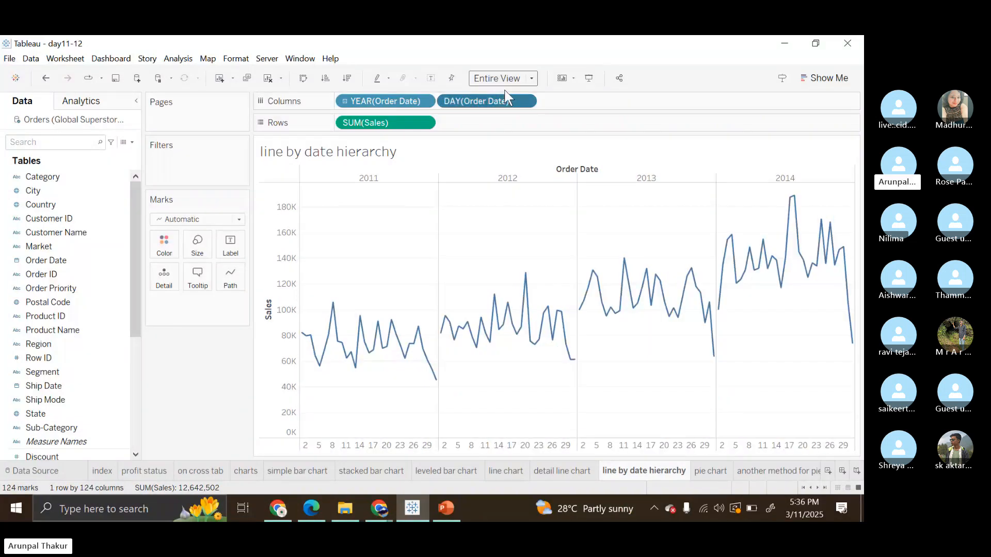
drag(505, 98, 577, 64)
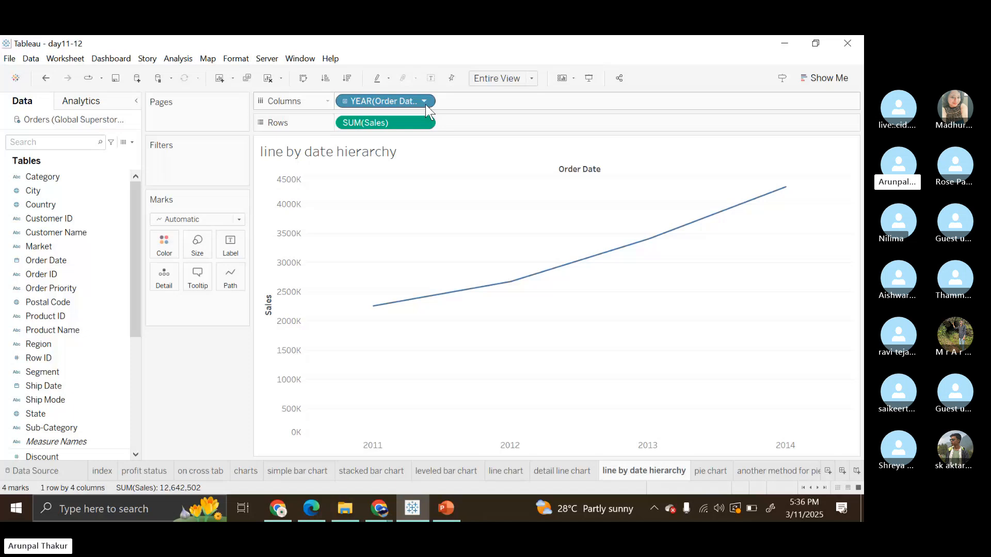
Change Order Date in Columns to the continuous Year and drill it down to Quarter.
click(424, 102)
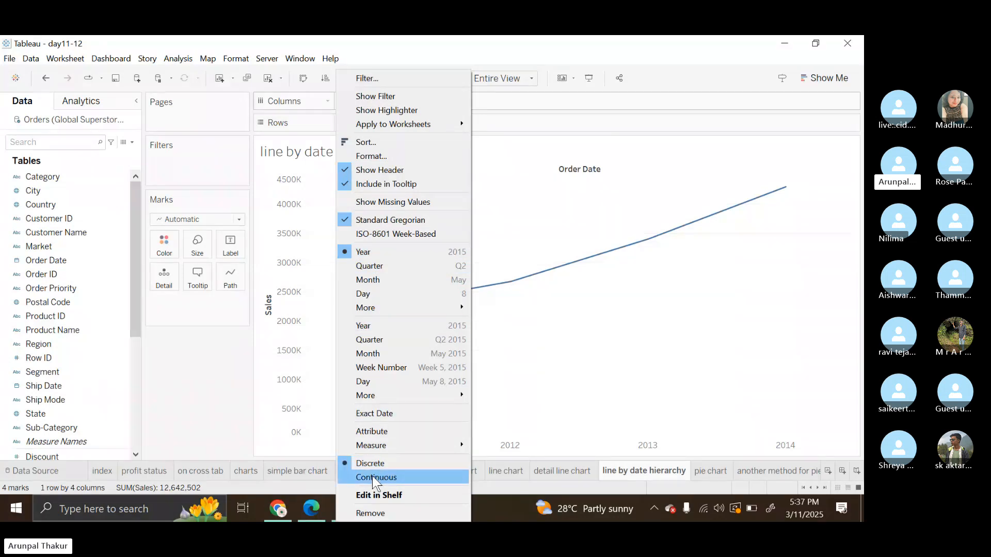
click(377, 333)
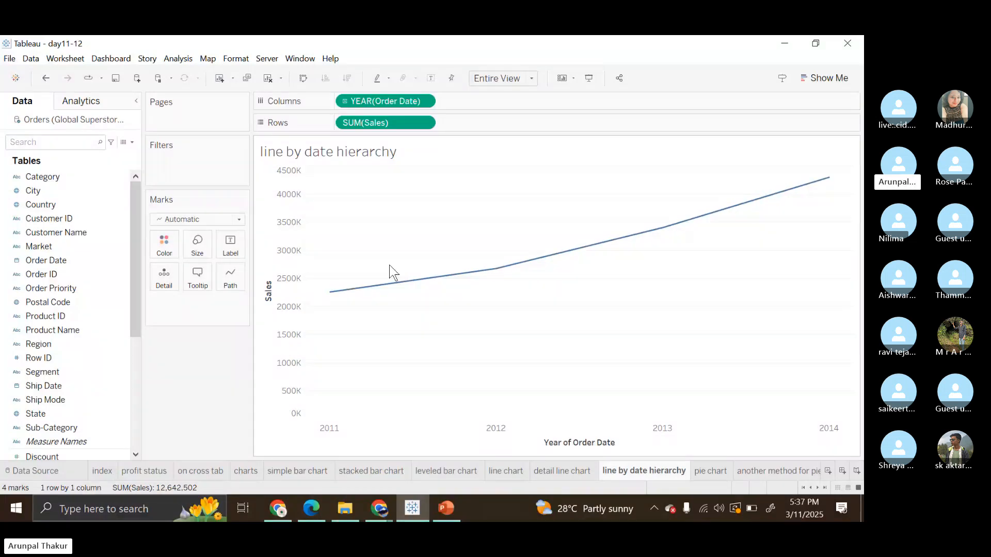
click(344, 101)
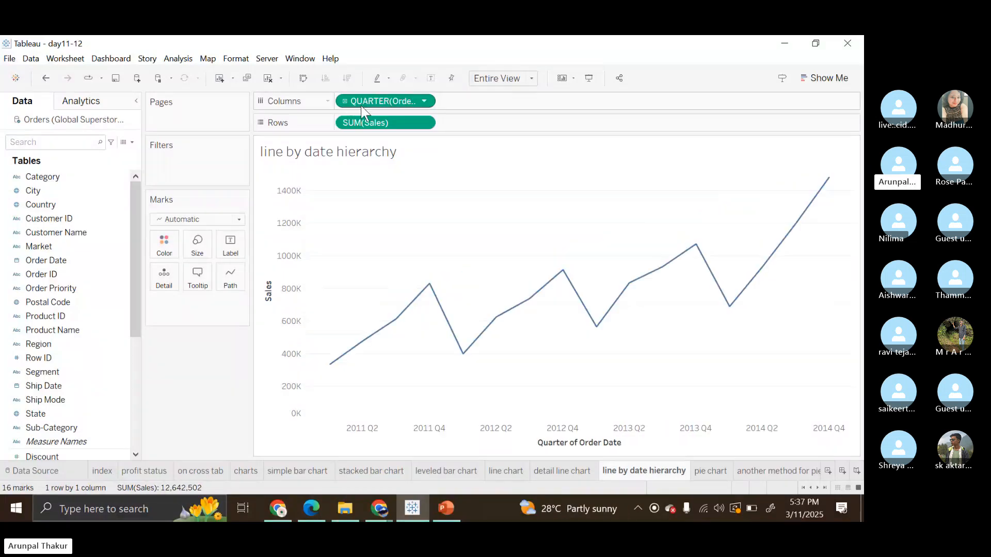
drag(361, 105, 425, 37)
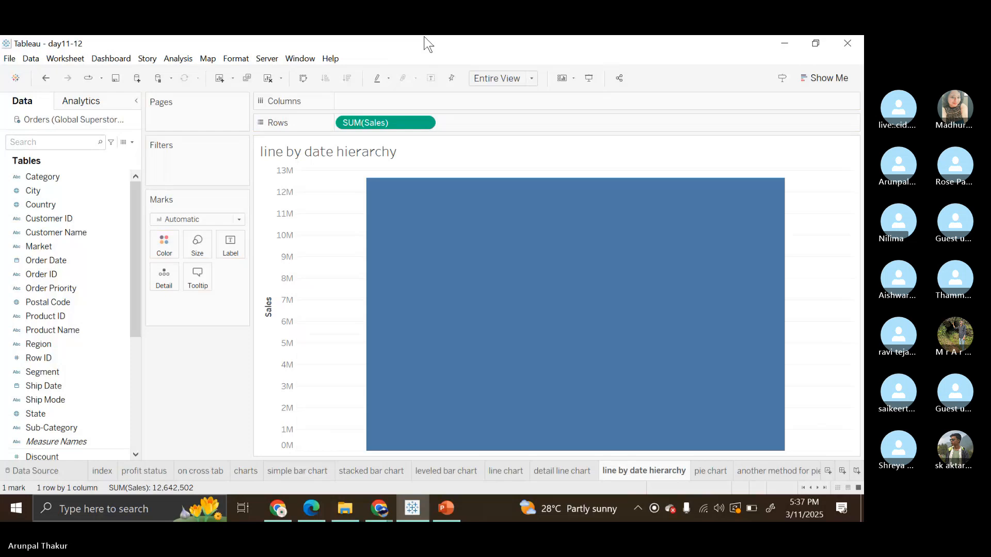
key(ctrl+z)
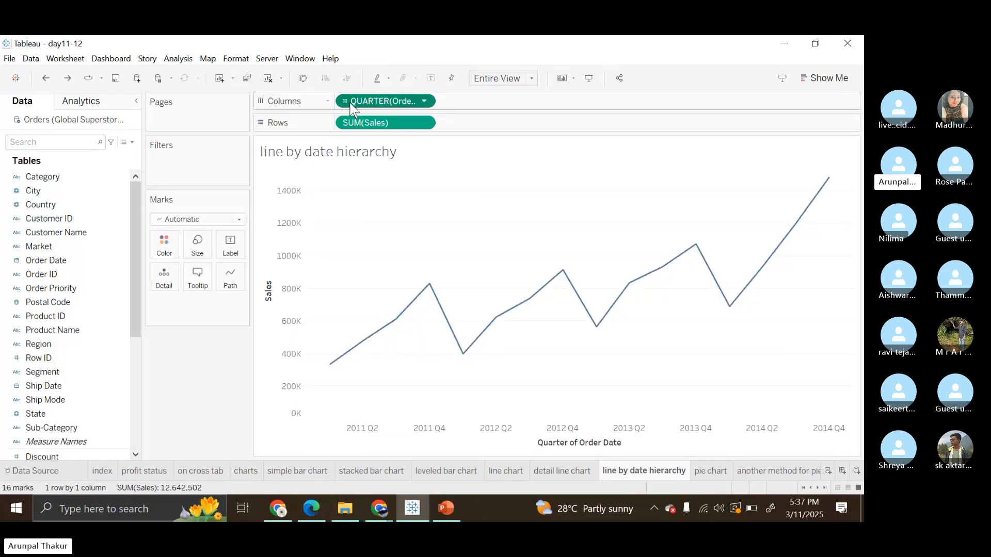
Drill the continuous Order Date down through Month and Week to Day.
key(ctrl+y)
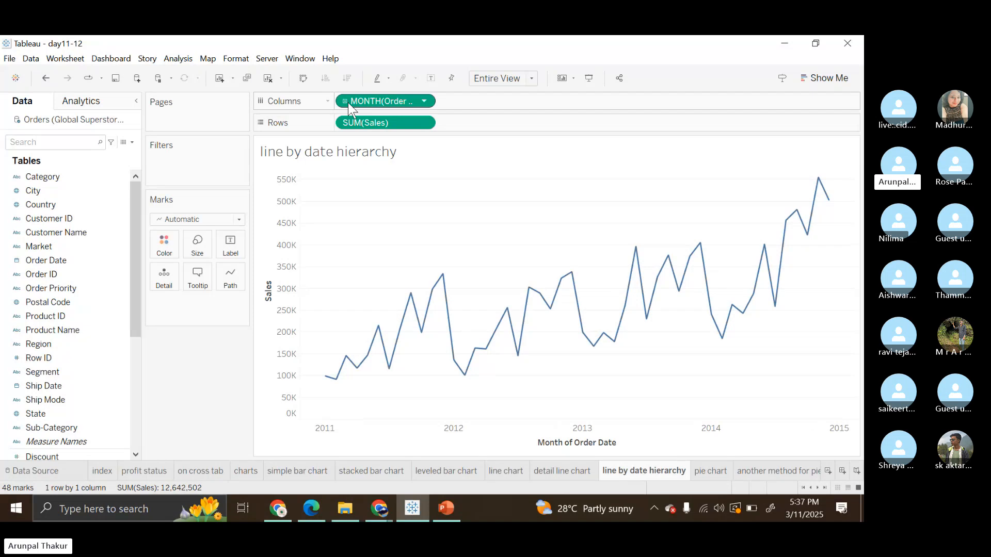
key(ctrl+y)
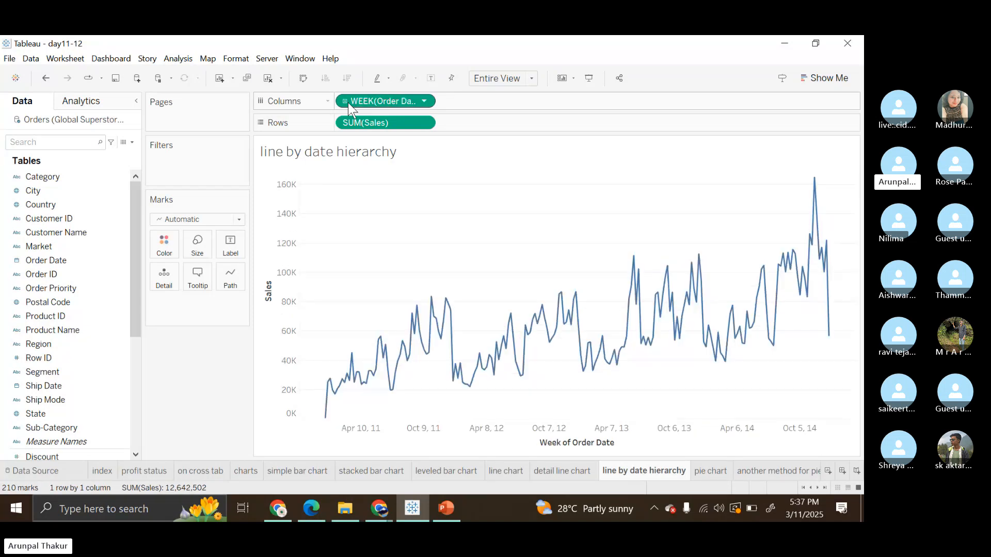
key(ctrl+y)
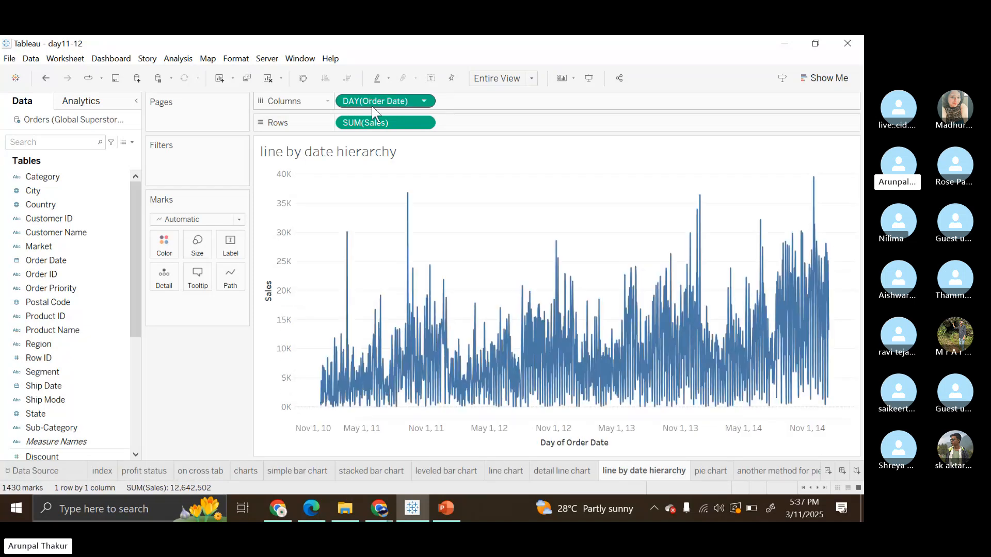
Bring the continuous Order Date back up to Year and set it to the Month level.
key(ctrl+z)
key(ctrl+z)
key(ctrl+z)
key(ctrl+z)
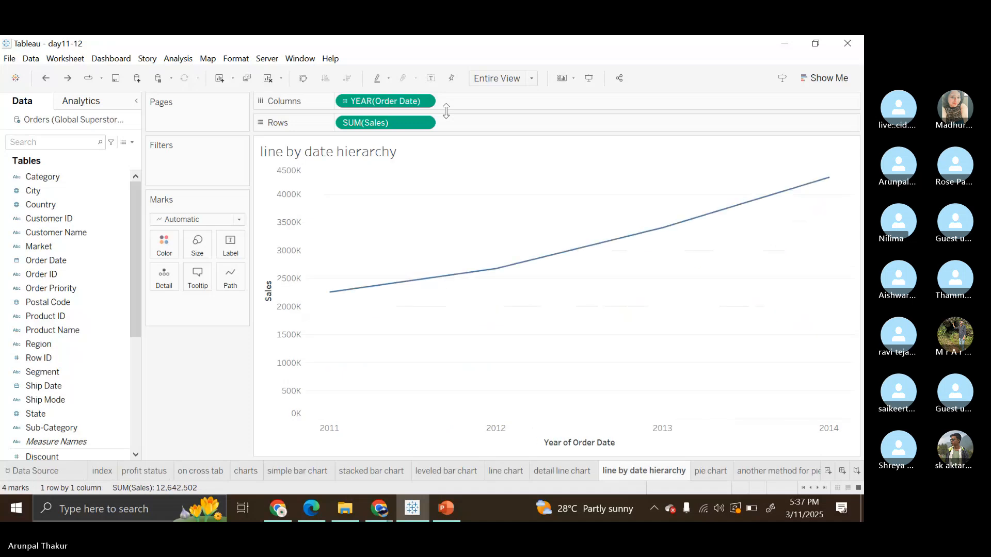
key(ctrl+y)
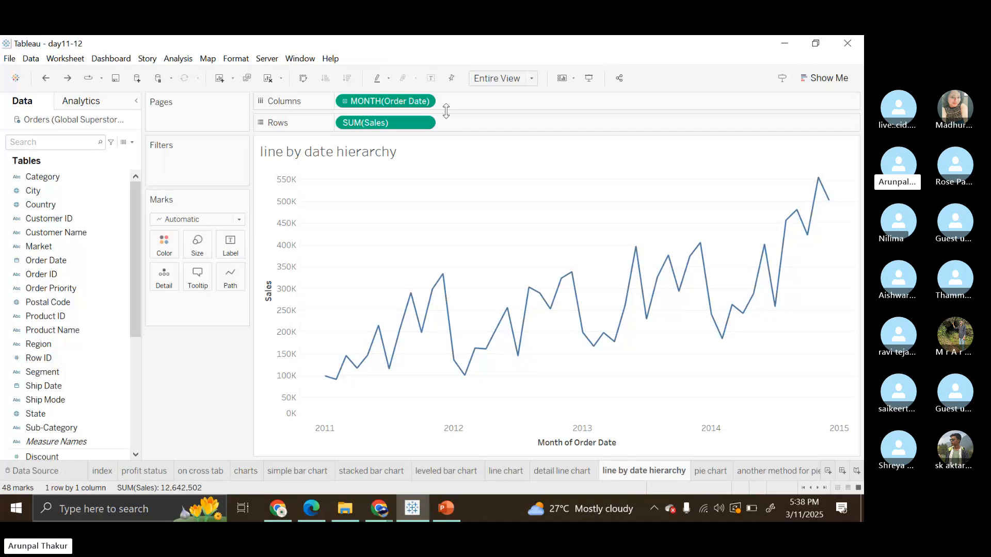
Open the pie chart worksheet, and switch to the PowerPoint slide show to view its Pie Chart slide.
click(709, 472)
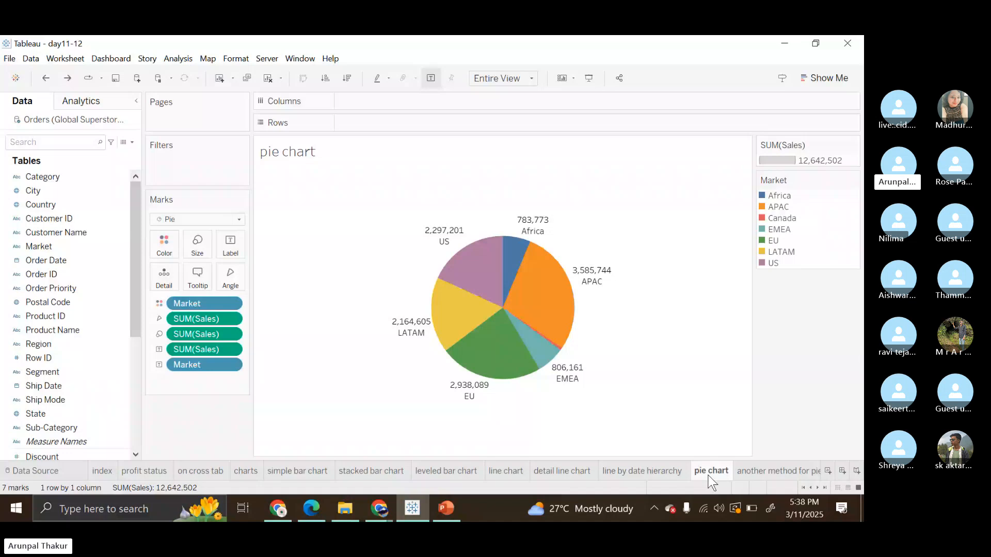
click(457, 519)
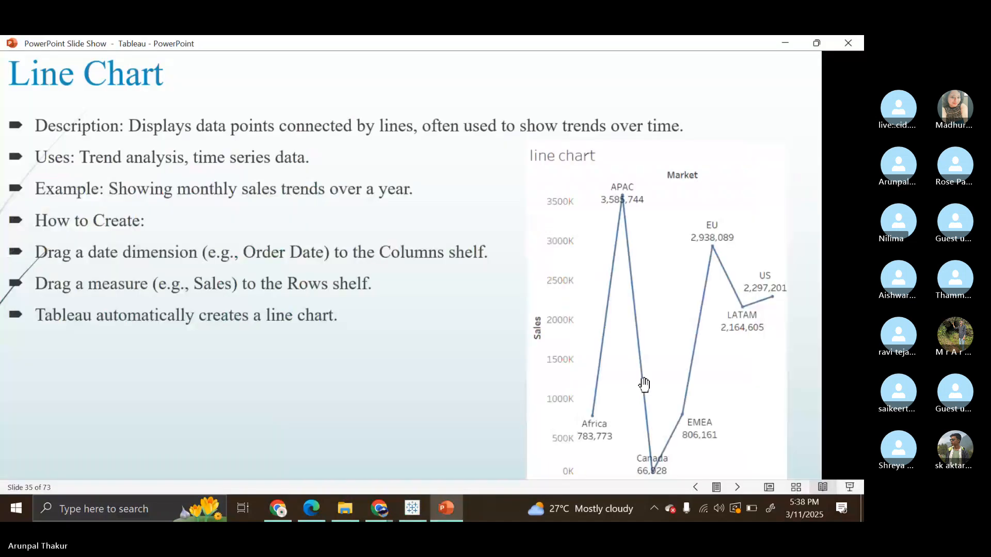
click(643, 384)
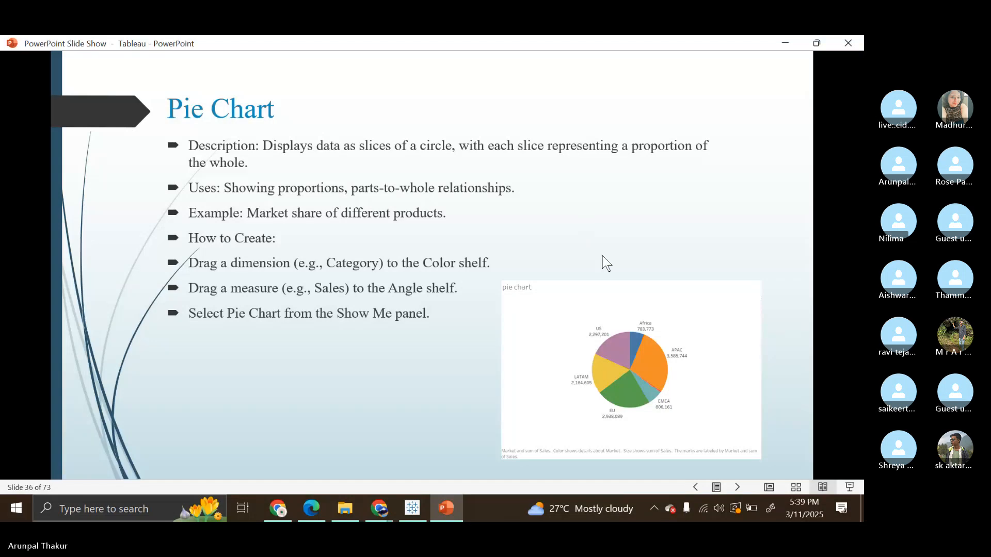
Switch back to Tableau and open the empty charts worksheet.
click(411, 509)
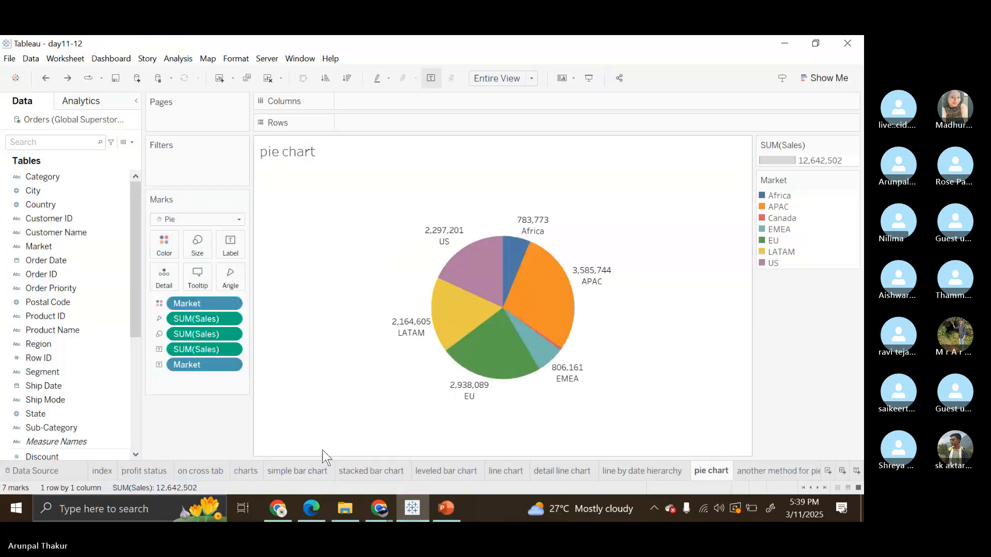
click(246, 471)
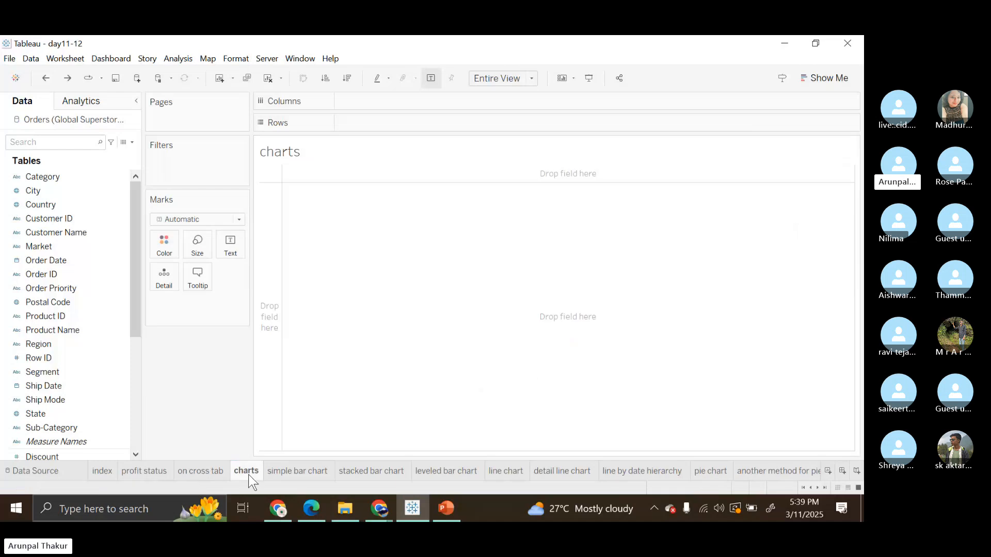
click(112, 194)
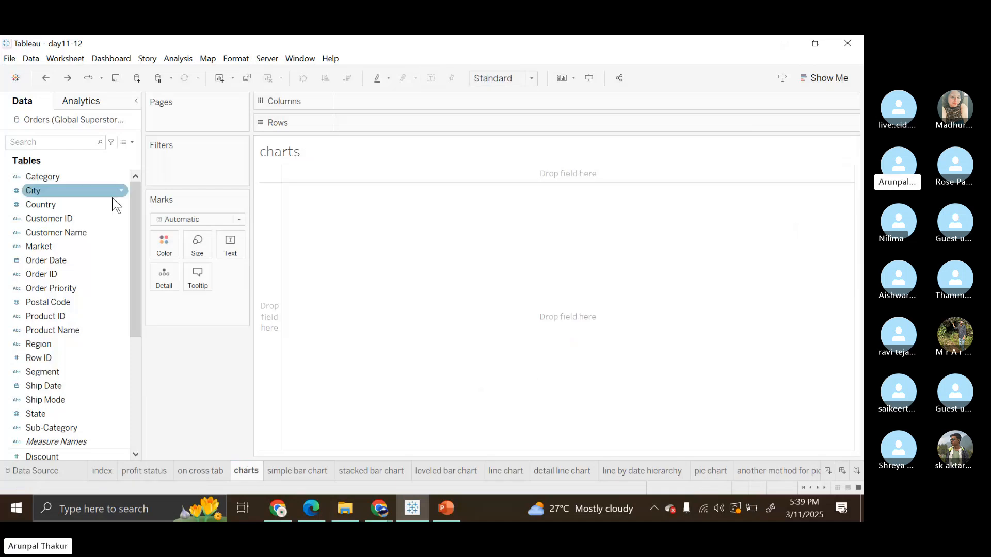
Build a pie chart of Sales by Market from the suggested chart types and fit it to Entire View.
scroll(77, 382, down, 1)
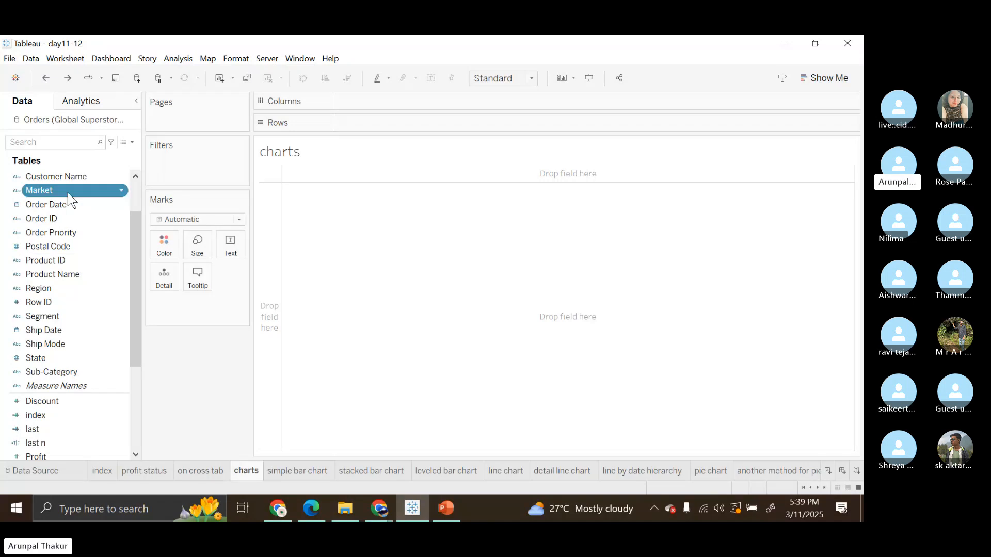
scroll(59, 361, down, 1)
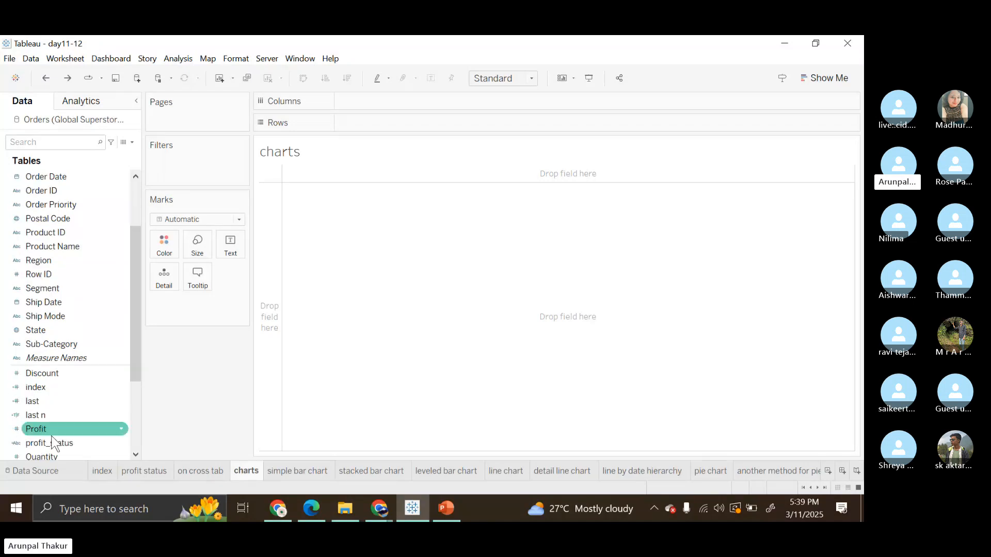
scroll(63, 408, down, 1)
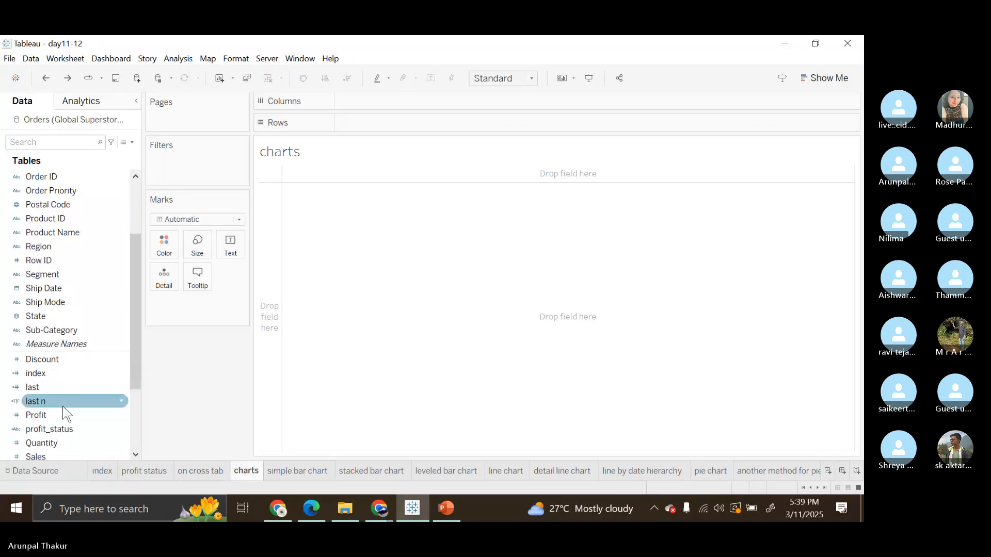
scroll(57, 413, down, 1)
click(54, 415)
scroll(93, 243, up, 3)
click(93, 246)
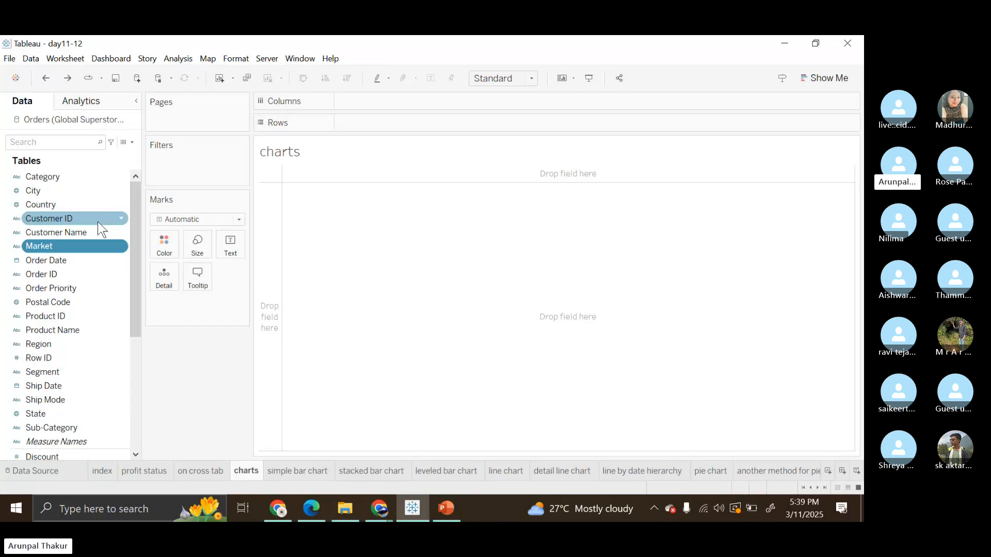
scroll(76, 321, down, 5)
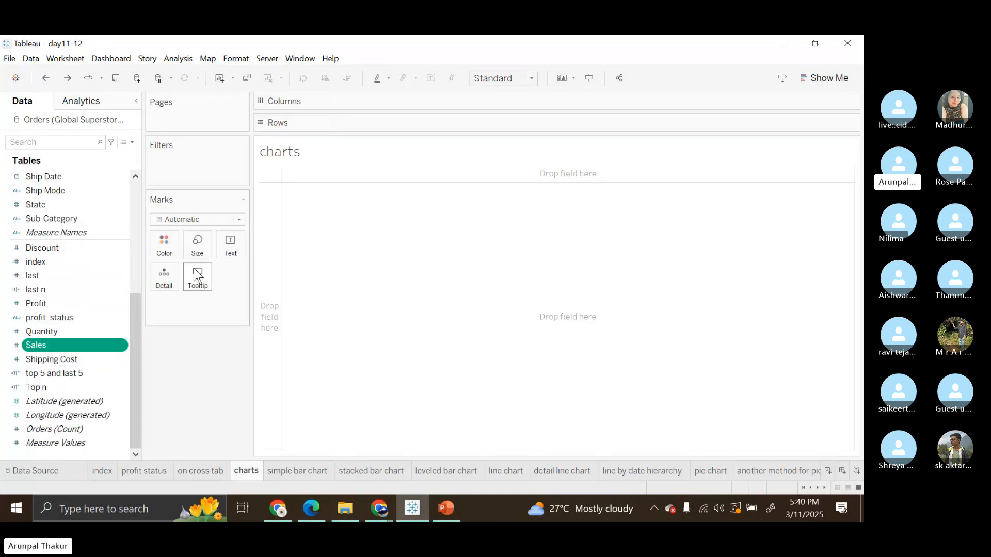
click(849, 72)
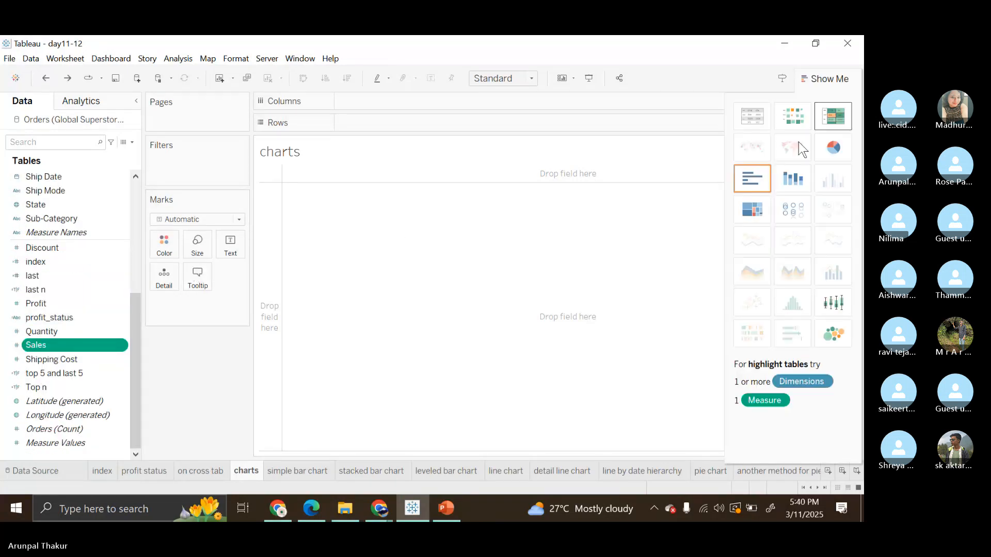
click(829, 151)
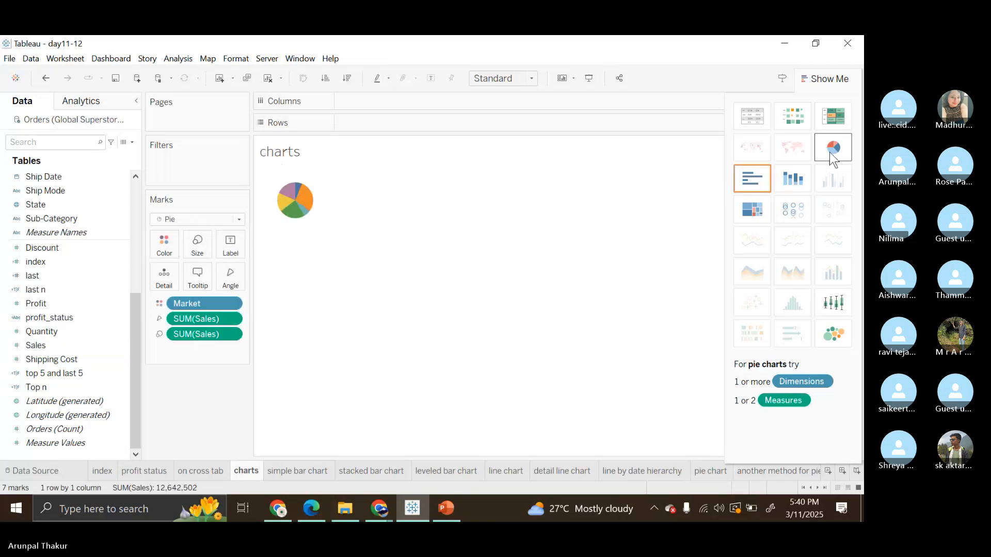
click(531, 80)
click(527, 93)
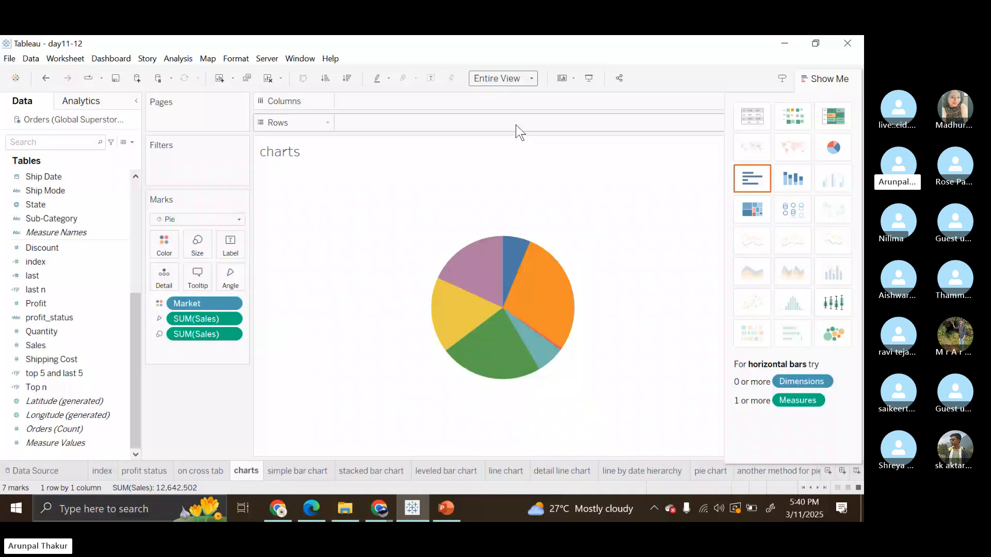
Label the pie slices with Market and Sales, and hide the chart suggestions so the legends show.
click(97, 344)
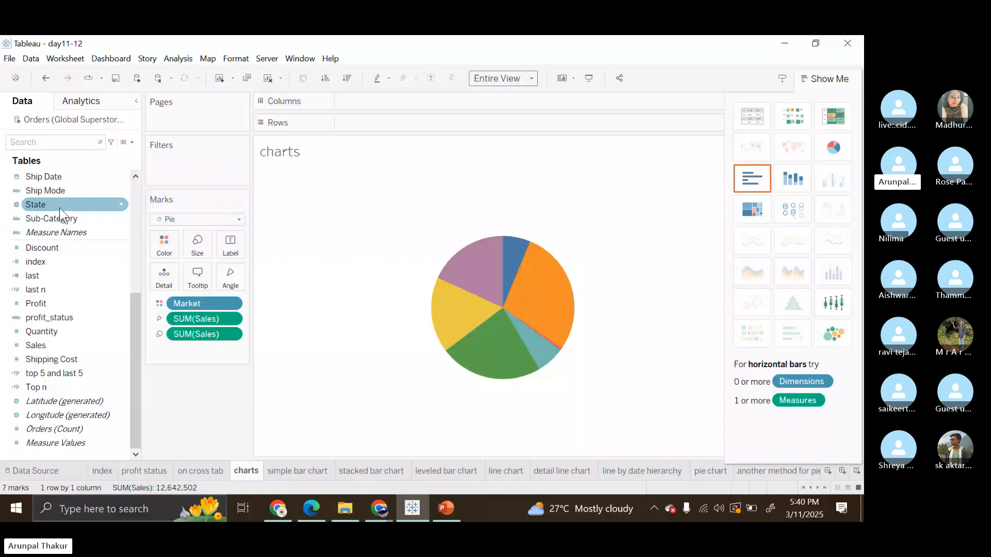
scroll(60, 207, up, 3)
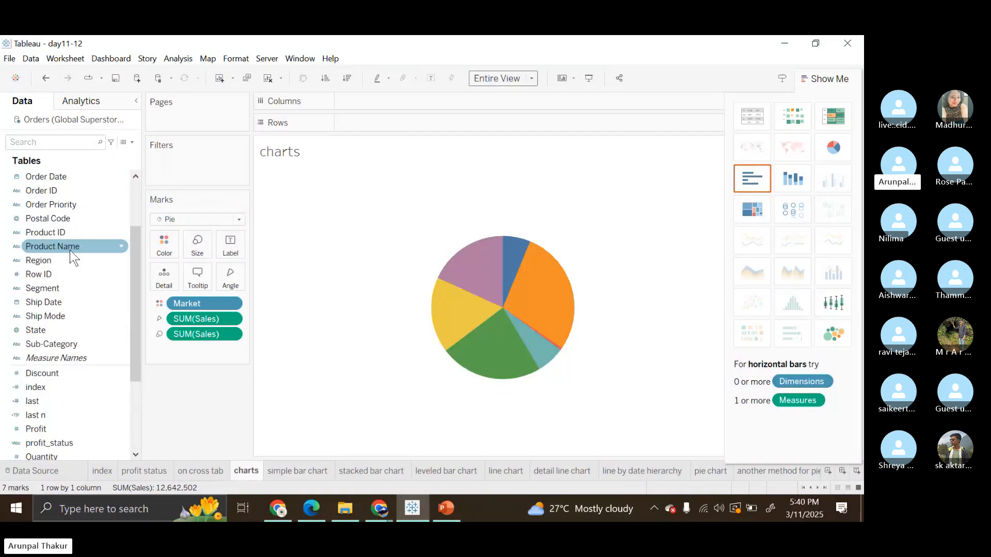
scroll(60, 231, up, 2)
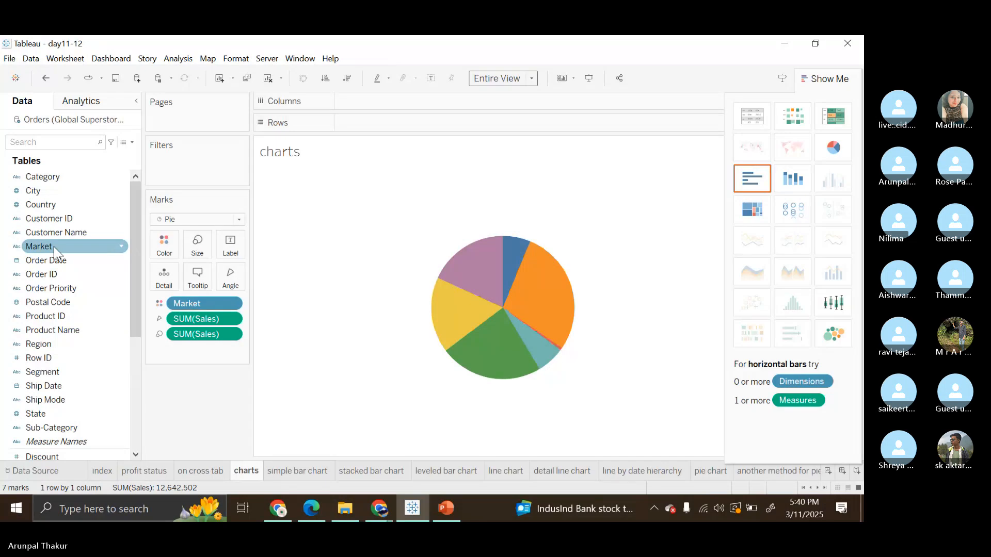
drag(53, 246, 217, 239)
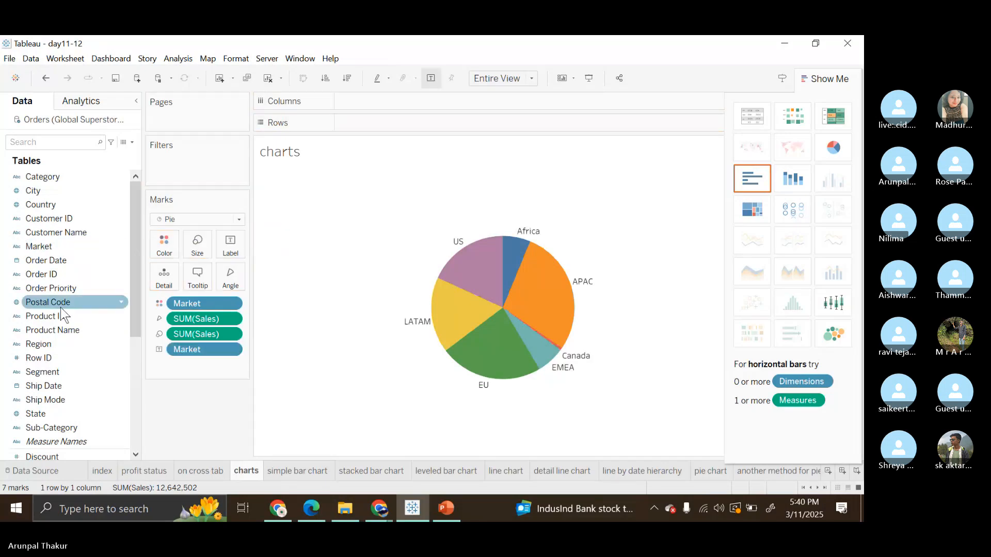
scroll(64, 321, down, 5)
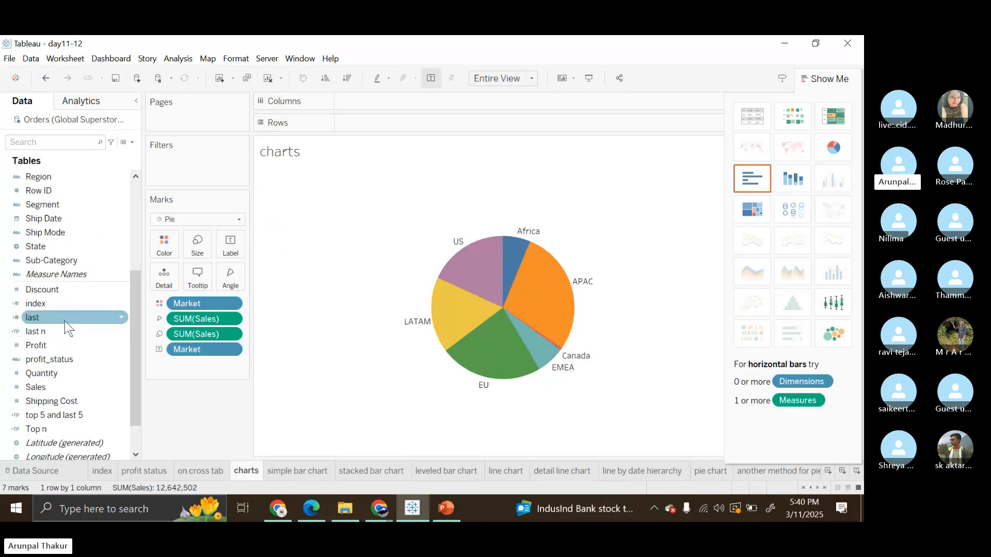
drag(64, 377, 230, 247)
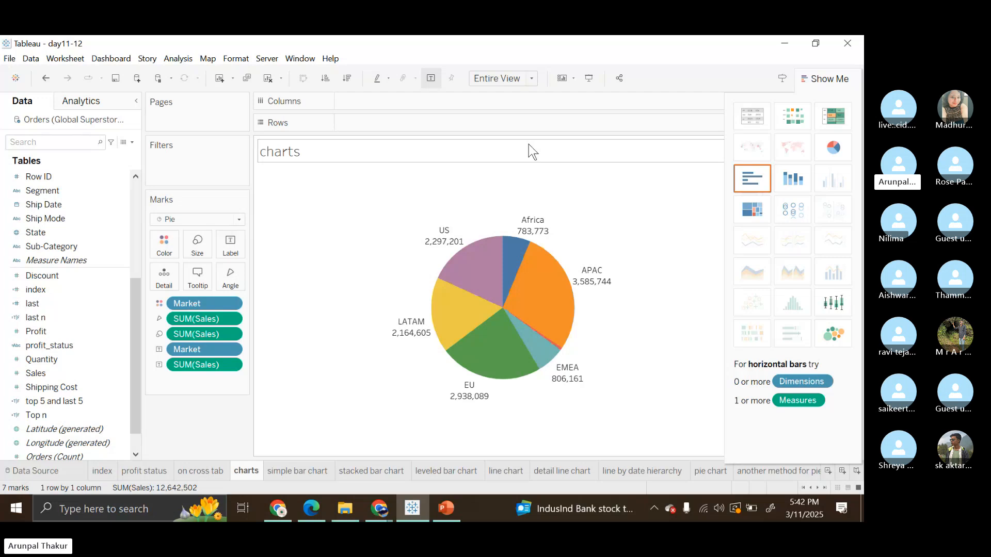
click(825, 82)
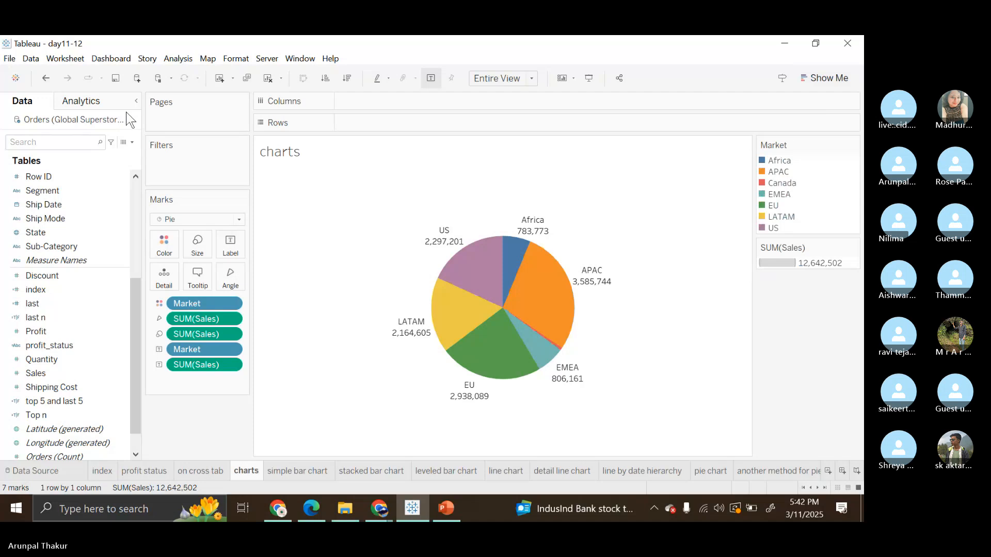
click(823, 81)
click(821, 80)
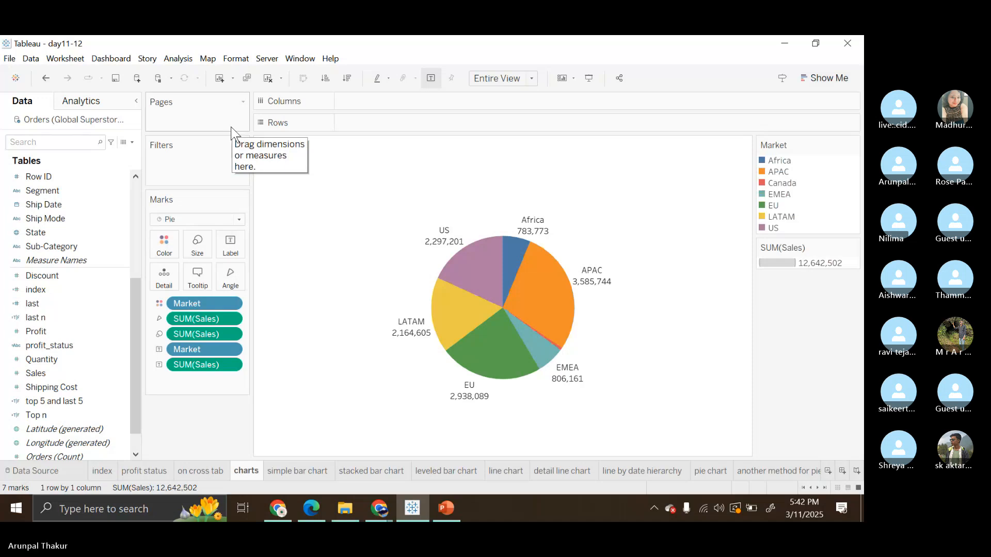
View the "another method for pie" worksheet, and clear the charts worksheet.
click(751, 471)
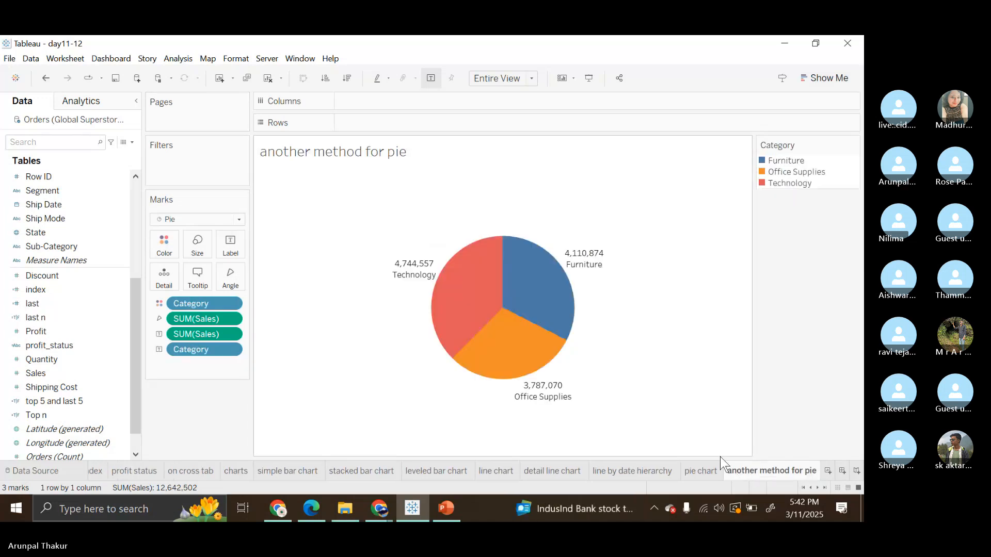
click(237, 471)
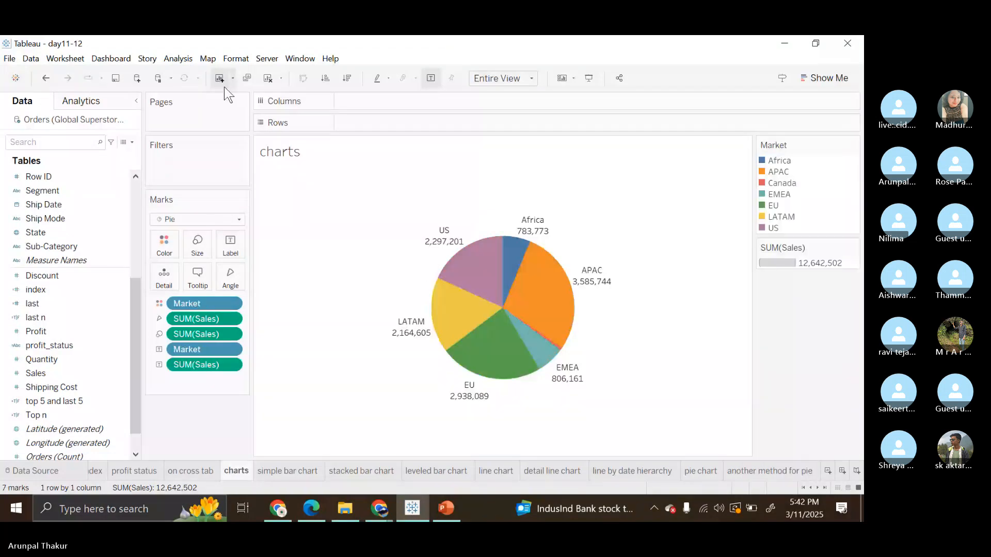
click(262, 82)
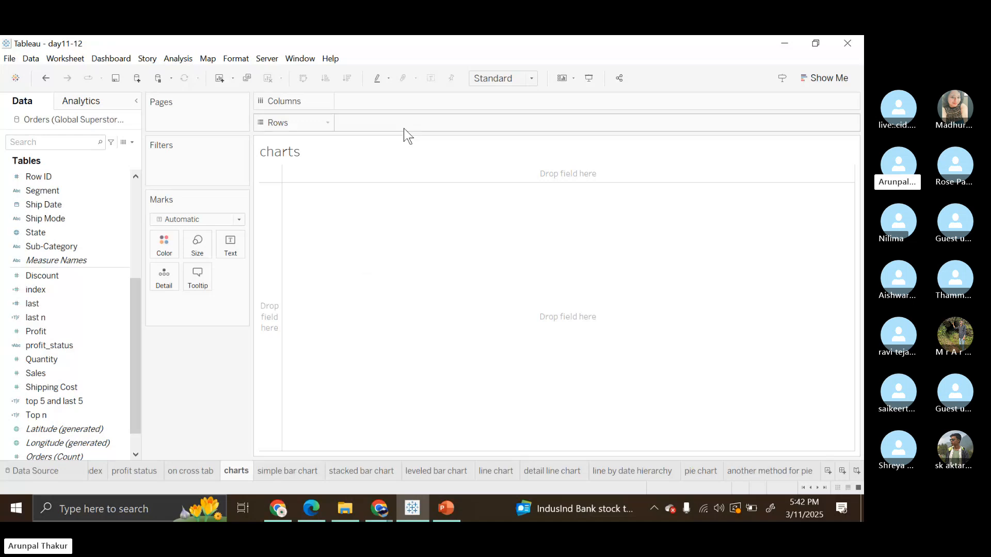
click(186, 62)
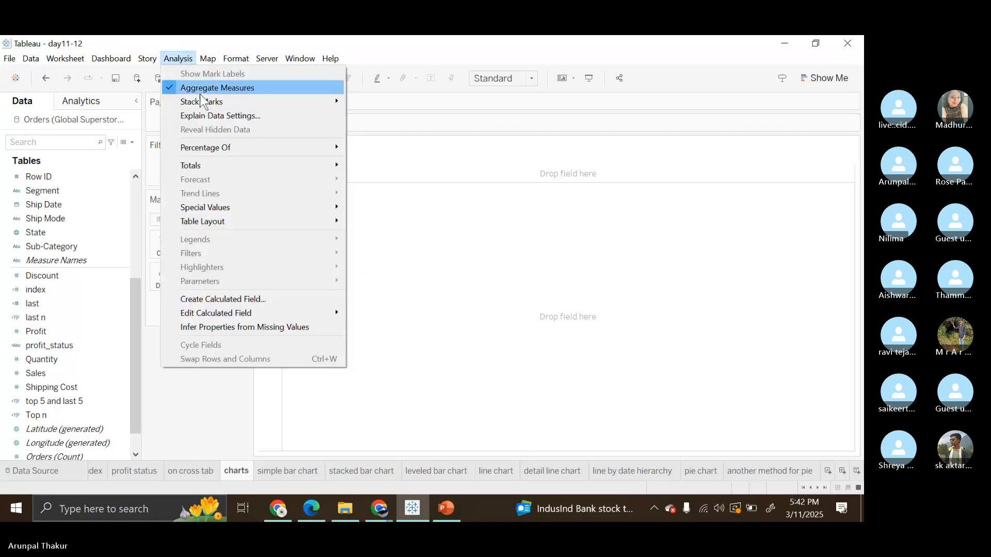
click(582, 194)
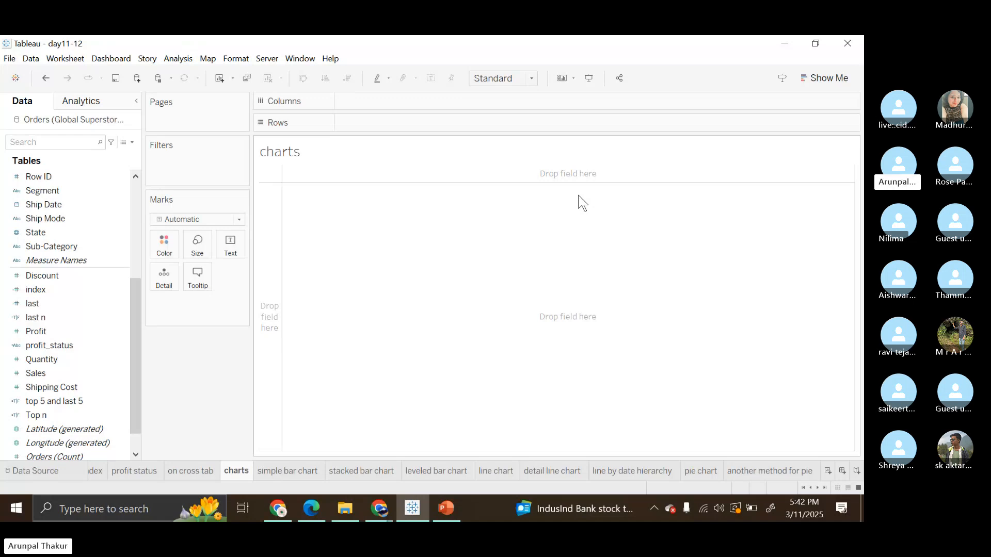
click(178, 58)
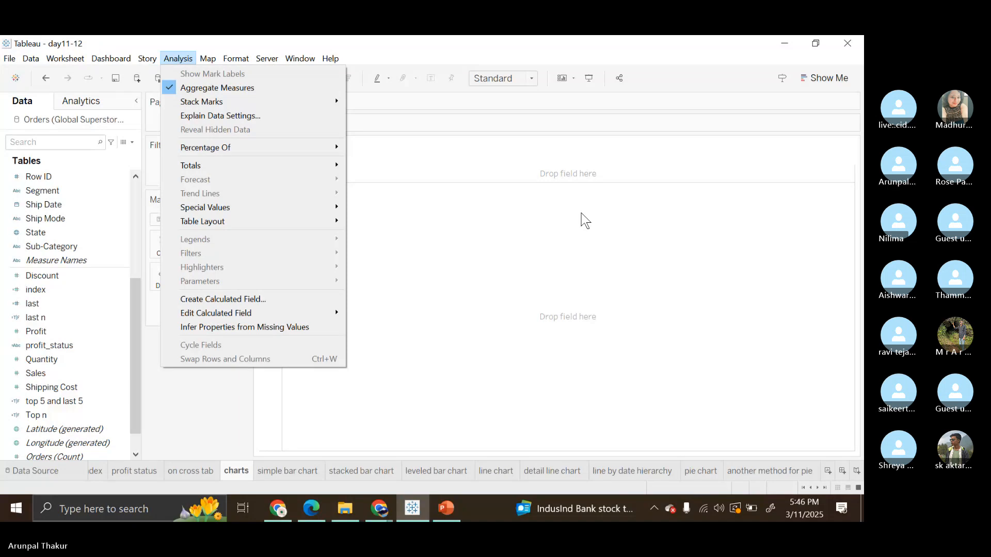
click(499, 237)
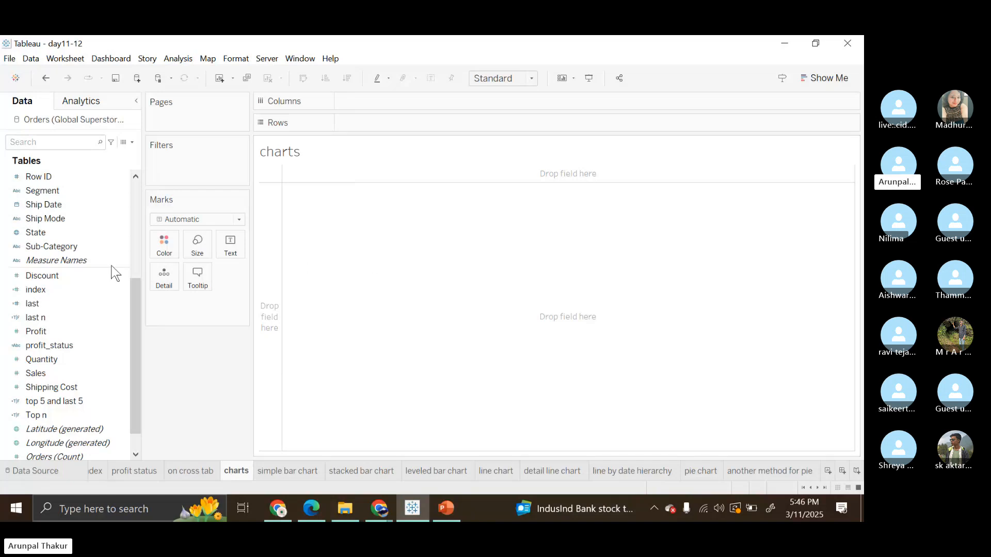
Build a pie chart manually with the Pie mark type, coloured by Market and fitted to Entire View.
scroll(114, 272, up, 3)
drag(52, 191, 163, 243)
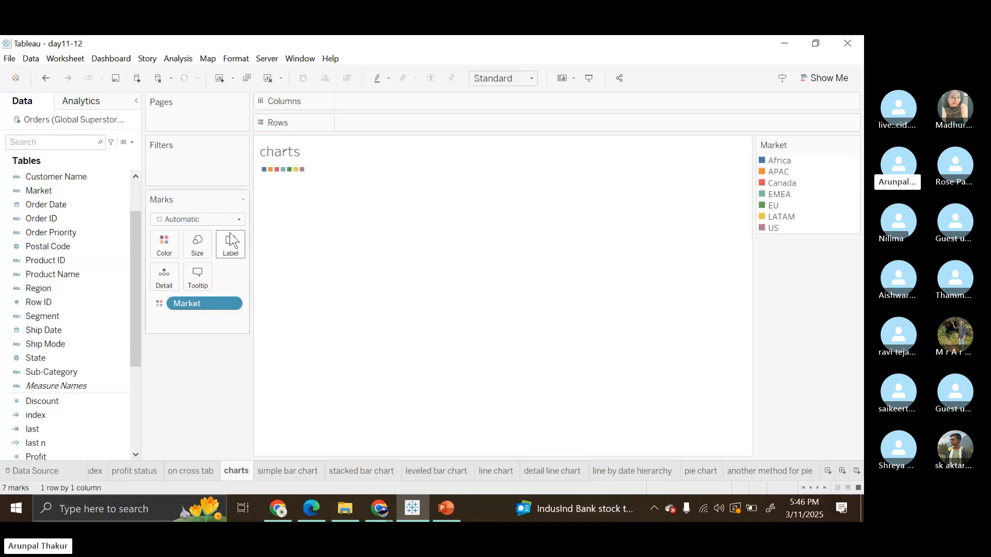
click(239, 220)
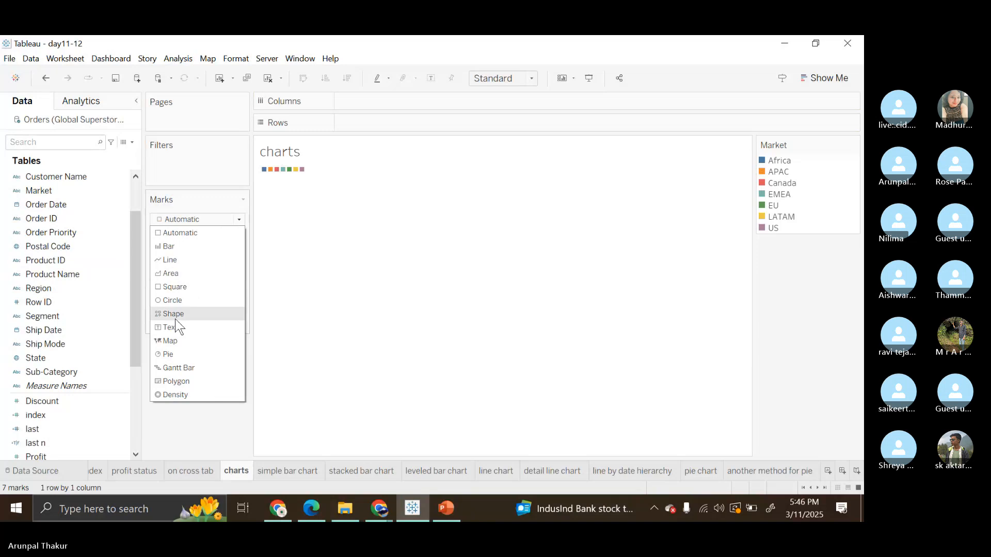
click(168, 355)
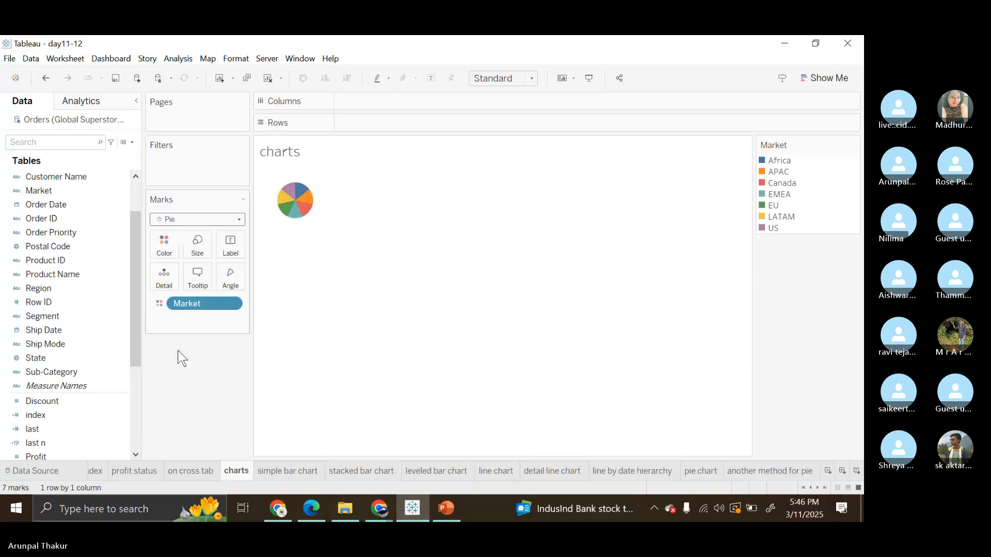
click(529, 83)
click(507, 127)
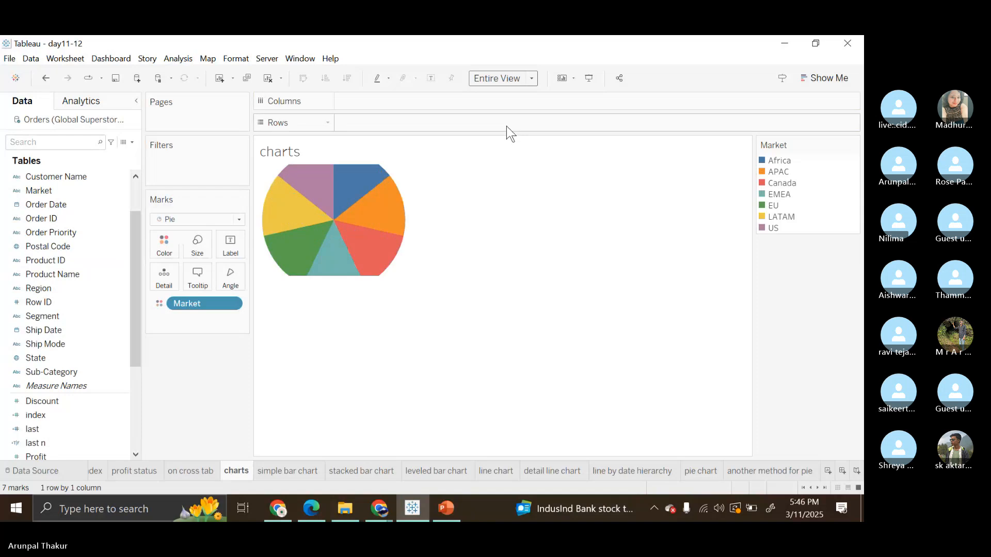
mouse_move(543, 354)
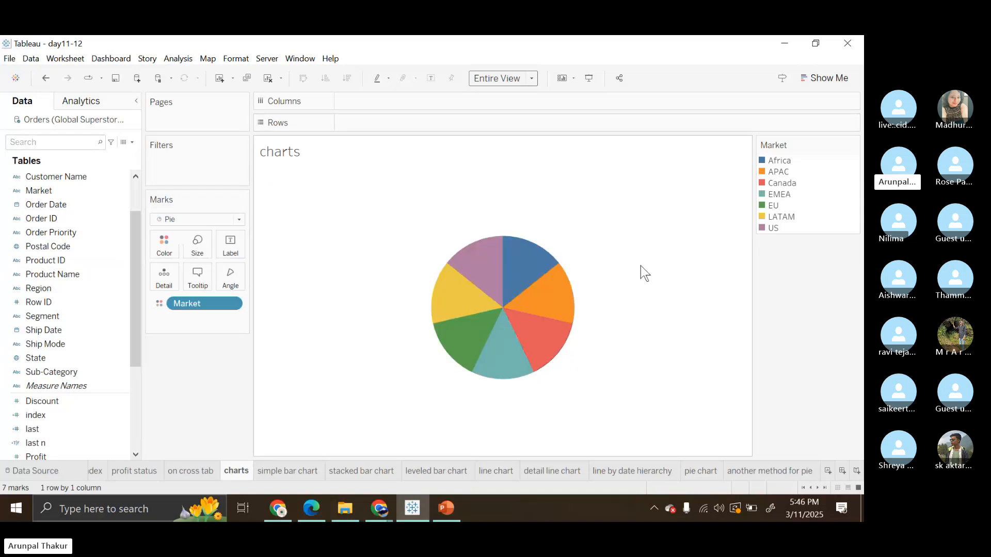
Assign Sales to both the Angle and the Size of the pie chart.
click(78, 373)
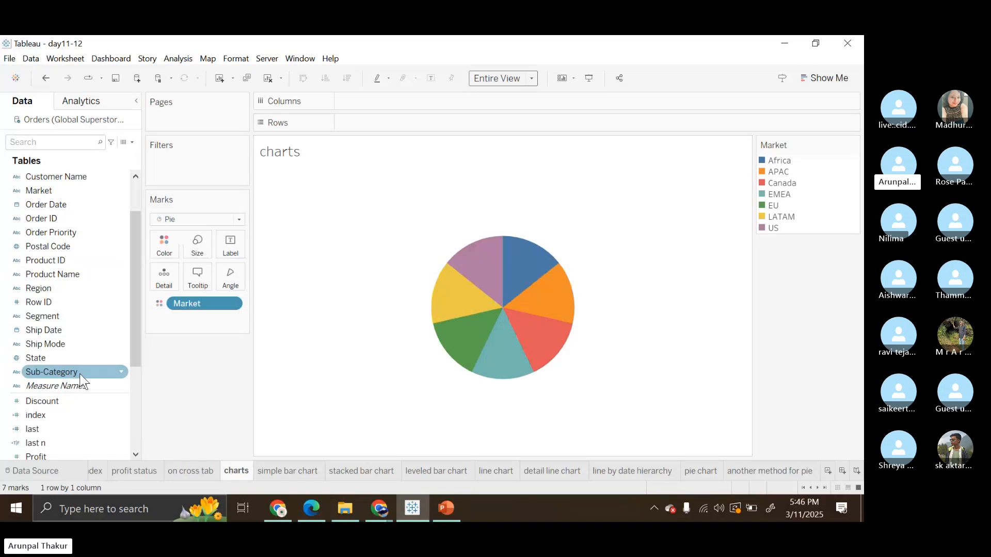
scroll(77, 385, down, 3)
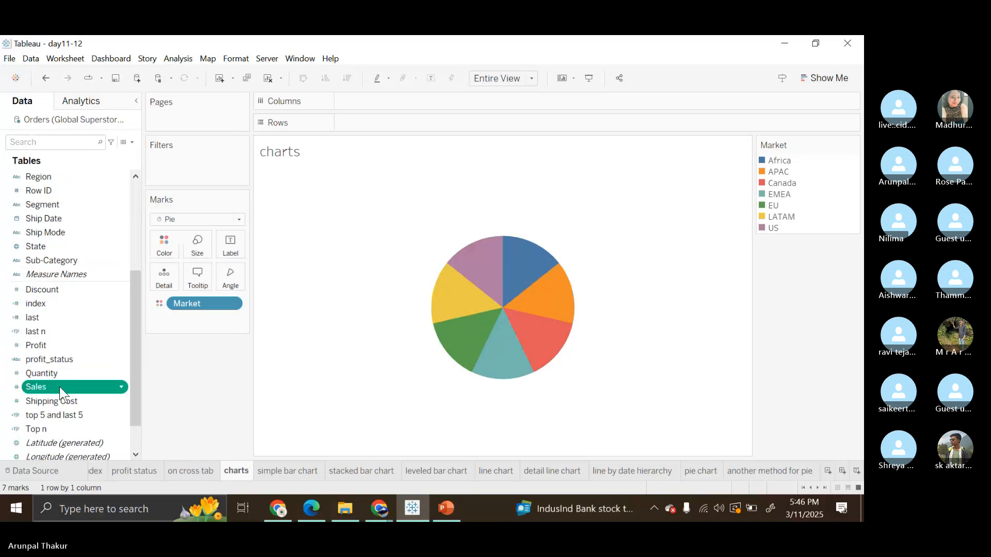
drag(60, 386, 223, 276)
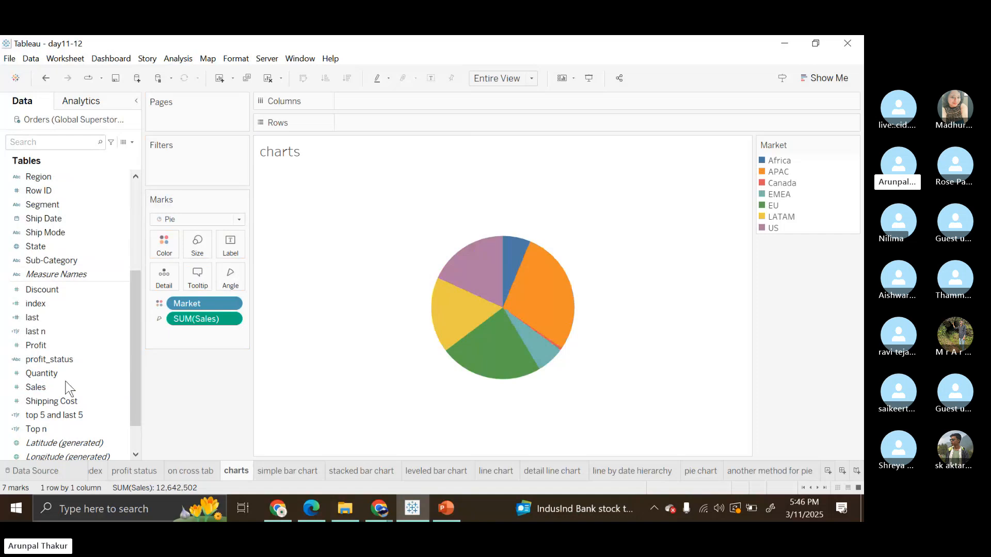
drag(67, 388, 201, 256)
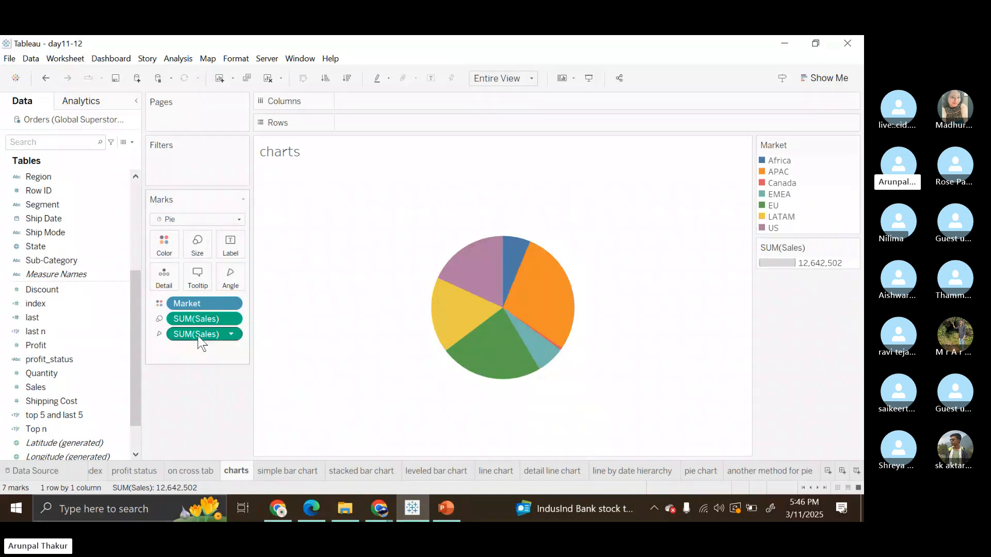
Remove Sales from the pie's Angle, and assign it to Angle again while keeping it on Size.
drag(197, 335, 199, 392)
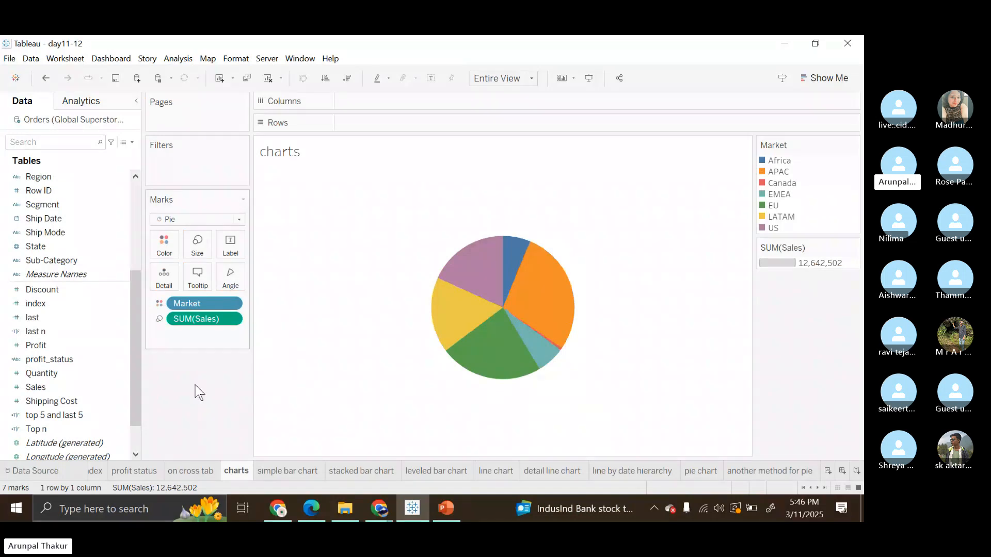
drag(217, 323, 221, 277)
mouse_move(542, 305)
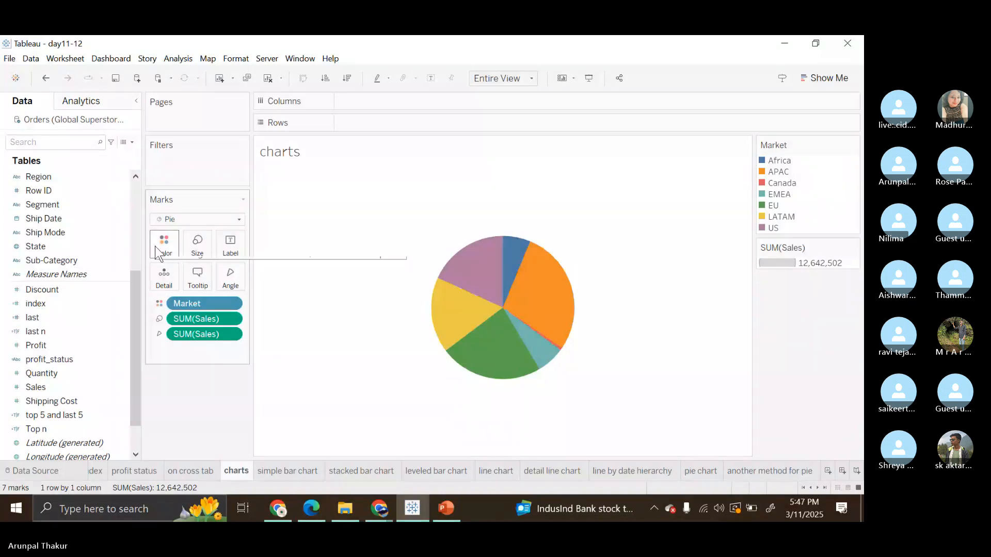
Remove Sales from both the Size and the Angle of the pie chart, keeping Market on Color.
click(229, 219)
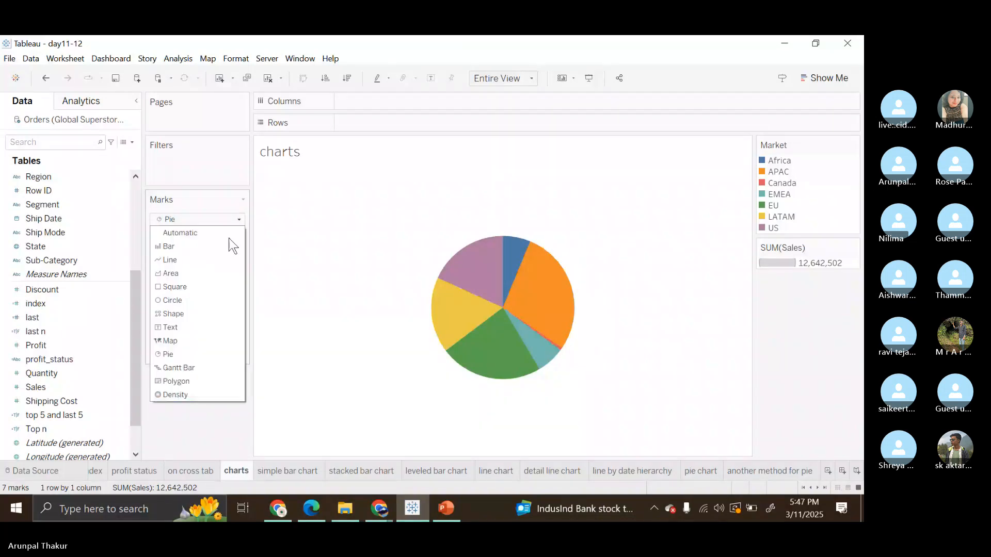
click(281, 289)
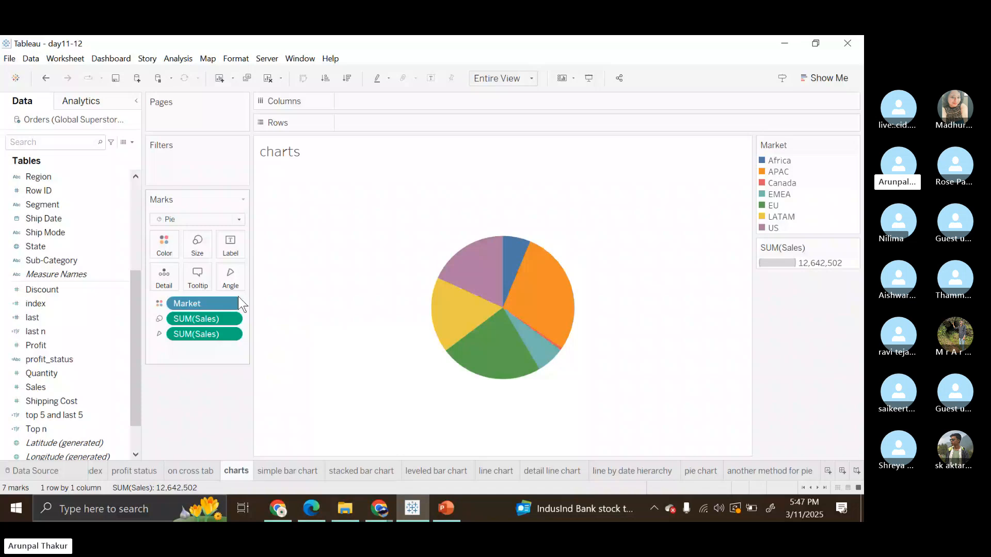
drag(196, 318, 198, 367)
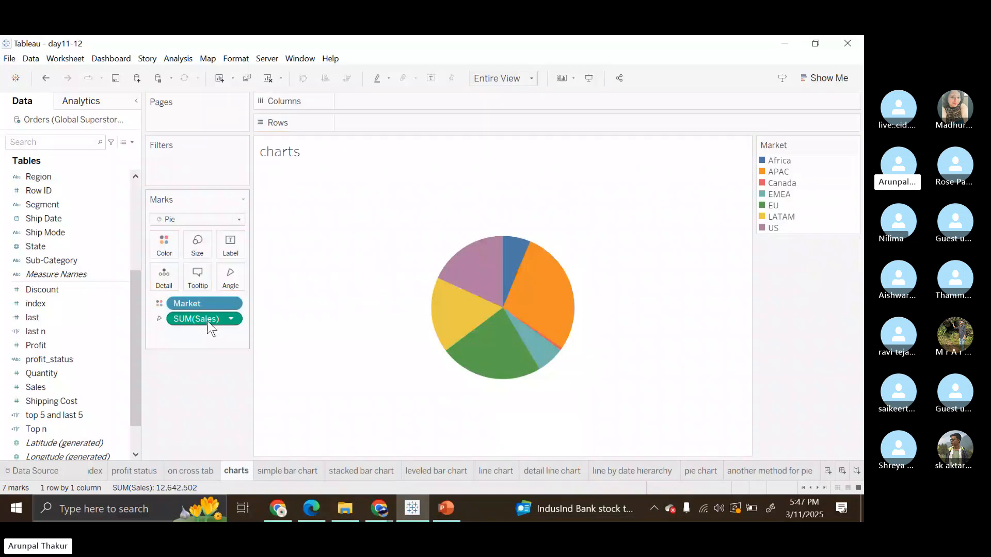
drag(206, 320, 593, 292)
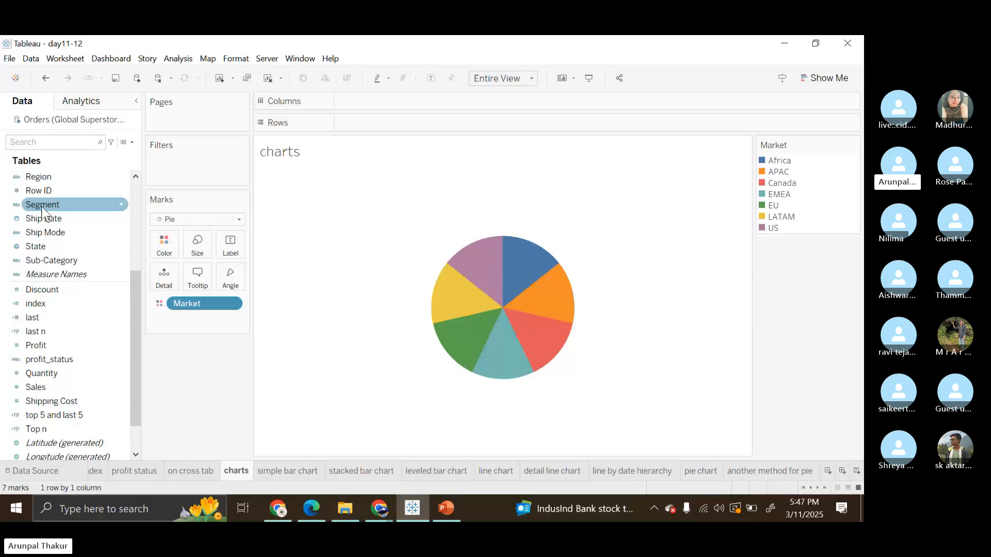
Label the pie slices with Market and Sales, and assign Sales to the pie's Angle.
scroll(77, 206, up, 2)
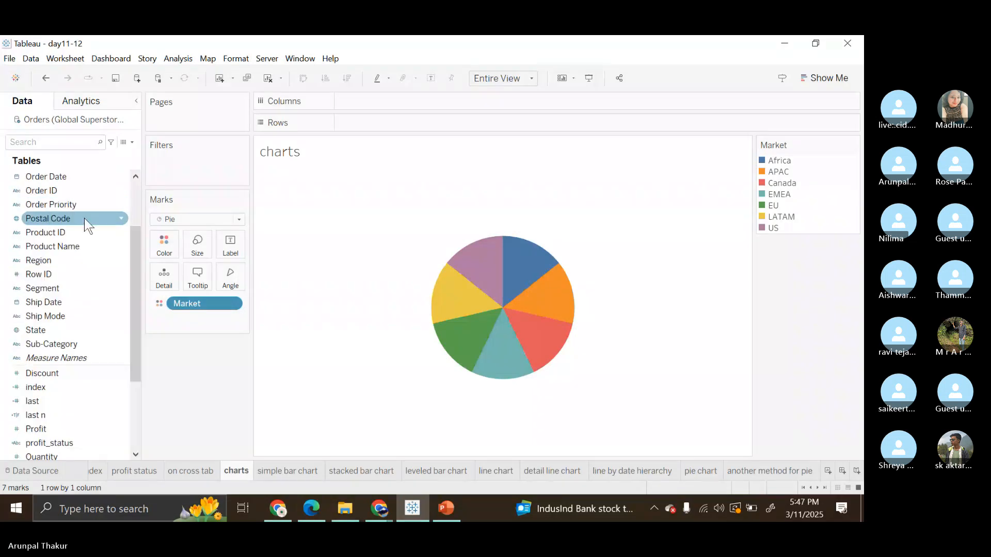
scroll(80, 217, up, 2)
drag(64, 228, 228, 245)
scroll(102, 308, down, 3)
scroll(57, 385, down, 3)
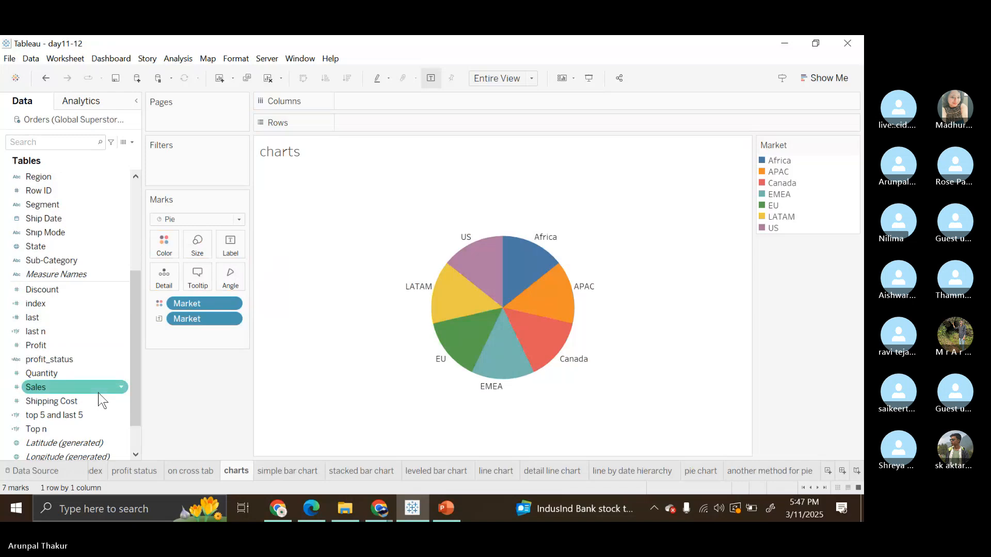
drag(52, 376, 224, 249)
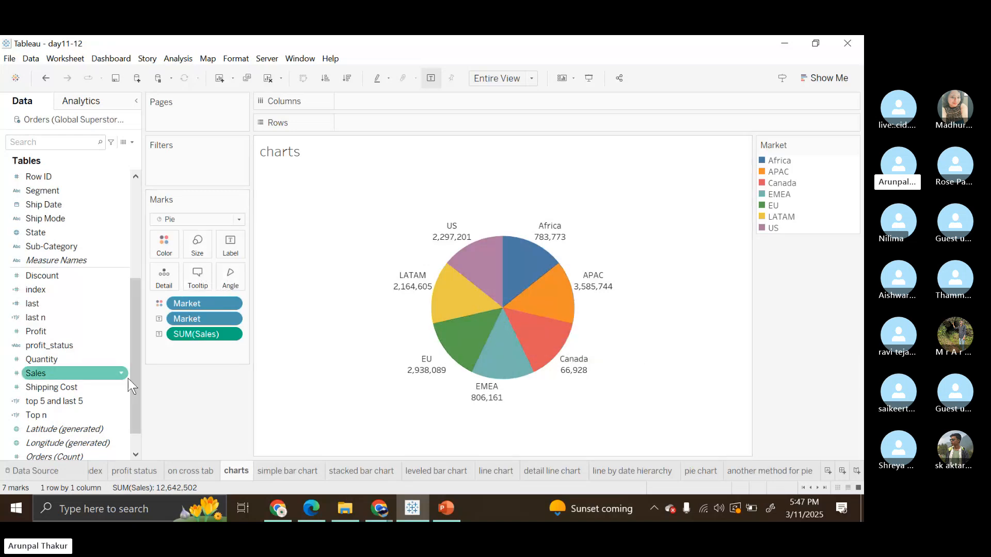
drag(128, 379, 239, 281)
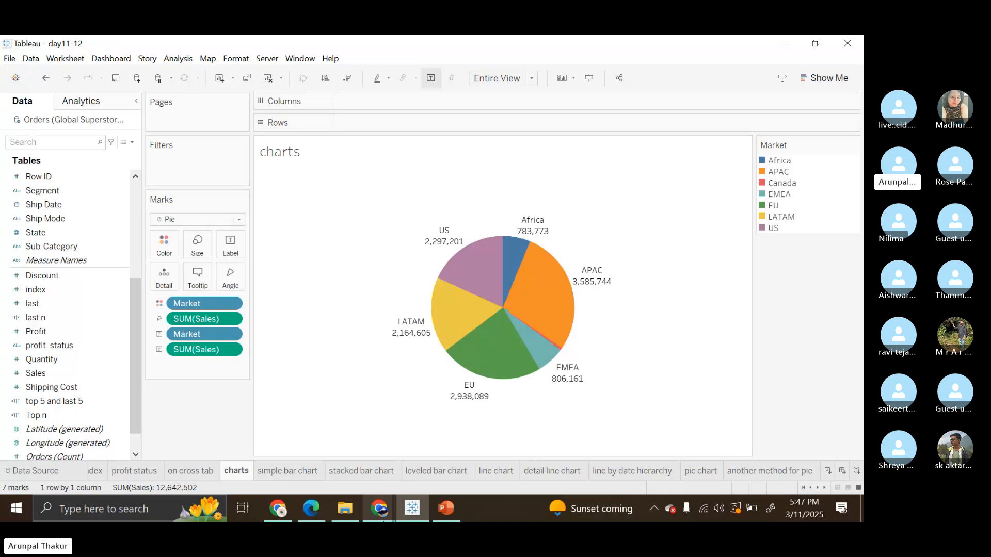
Switch to the Skype call in Chrome, open the meeting chat and unmute the microphone.
mouse_move(383, 521)
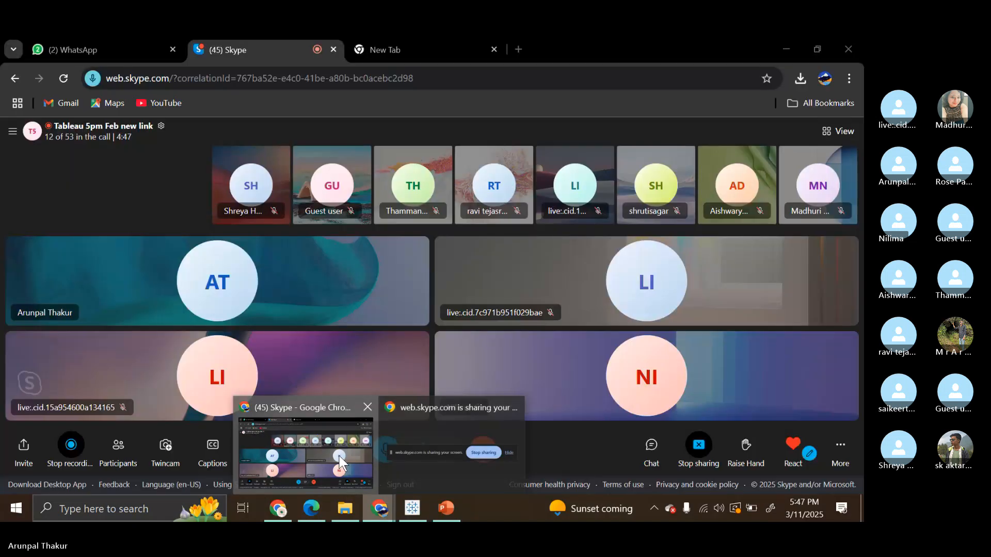
click(343, 461)
click(388, 457)
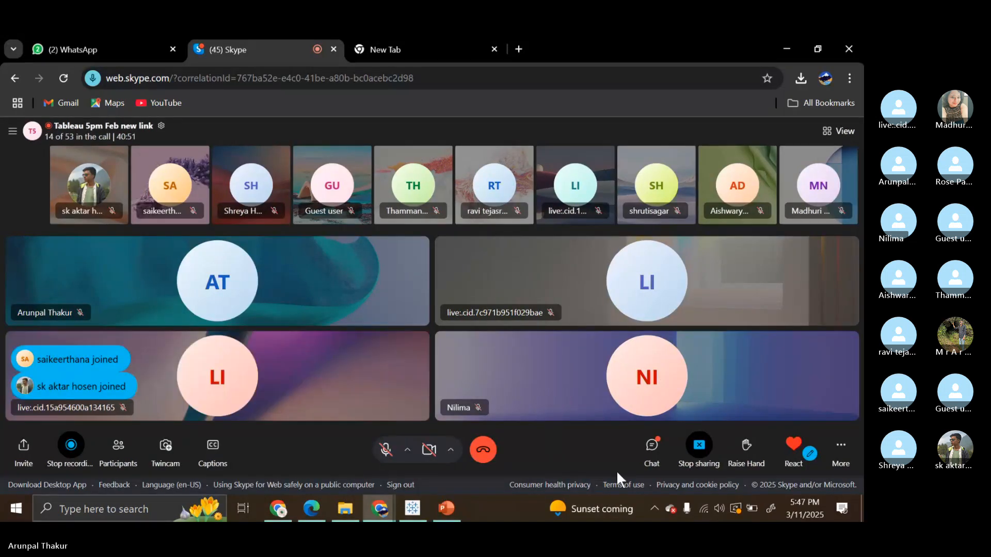
click(653, 449)
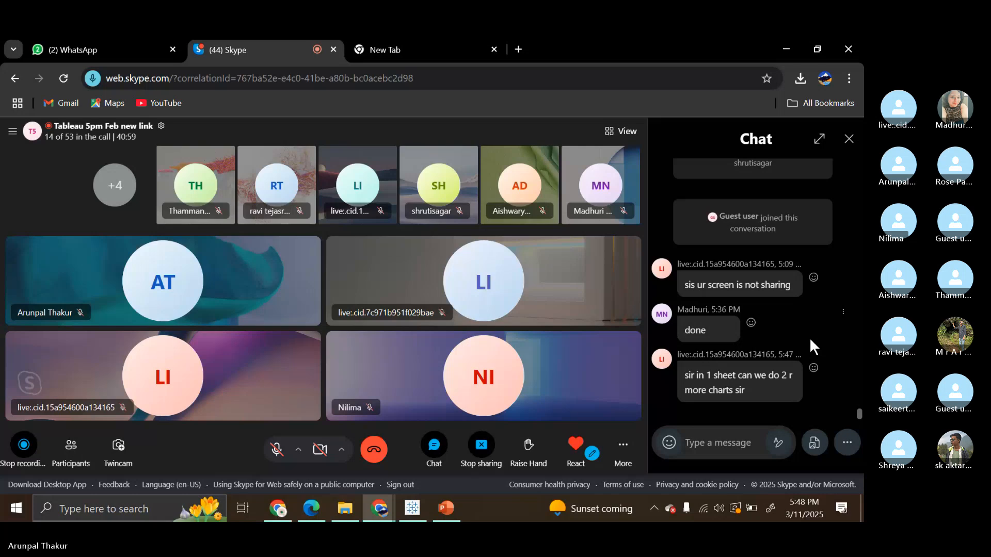
click(276, 449)
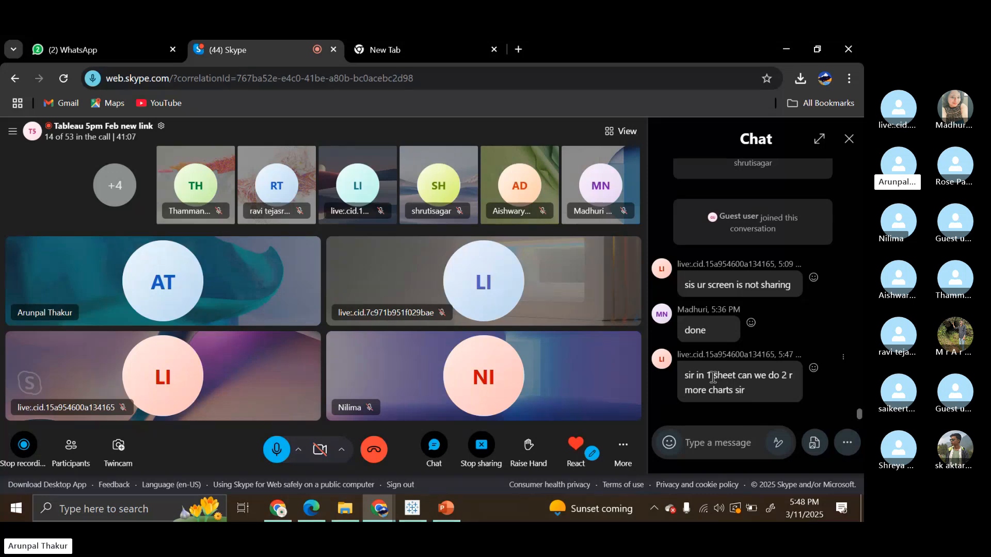
Read the participant's chat question about making two or more charts in one sheet, and close the chat.
drag(713, 377, 740, 379)
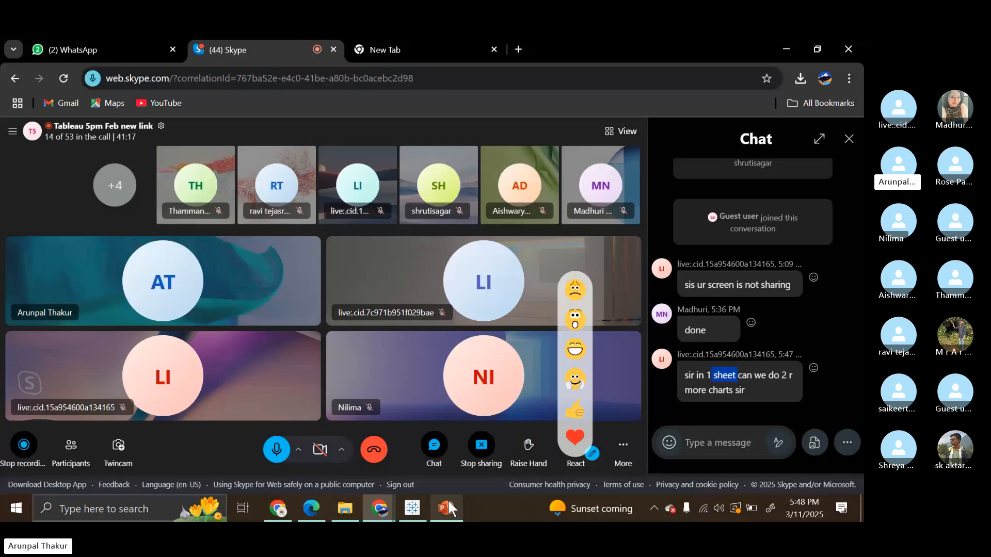
mouse_move(421, 511)
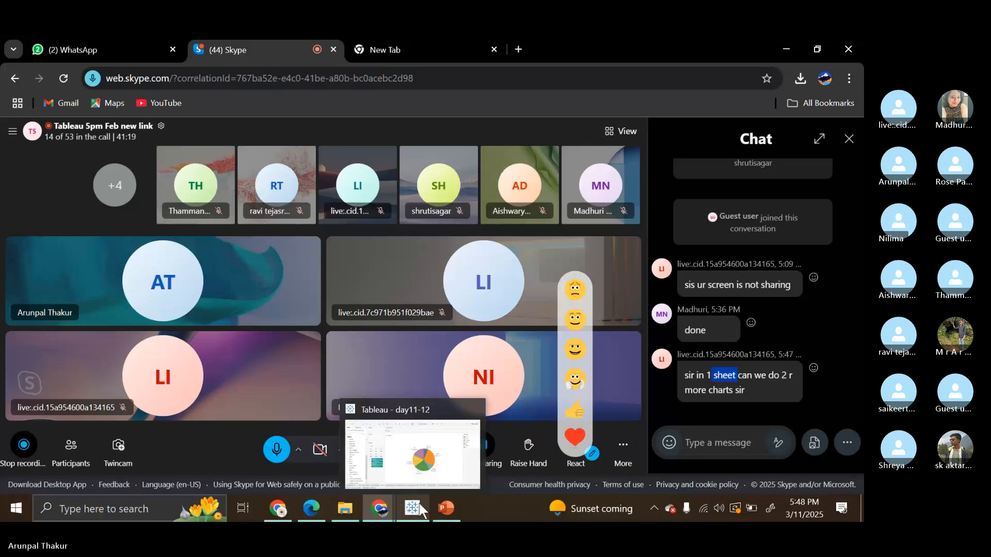
mouse_move(434, 488)
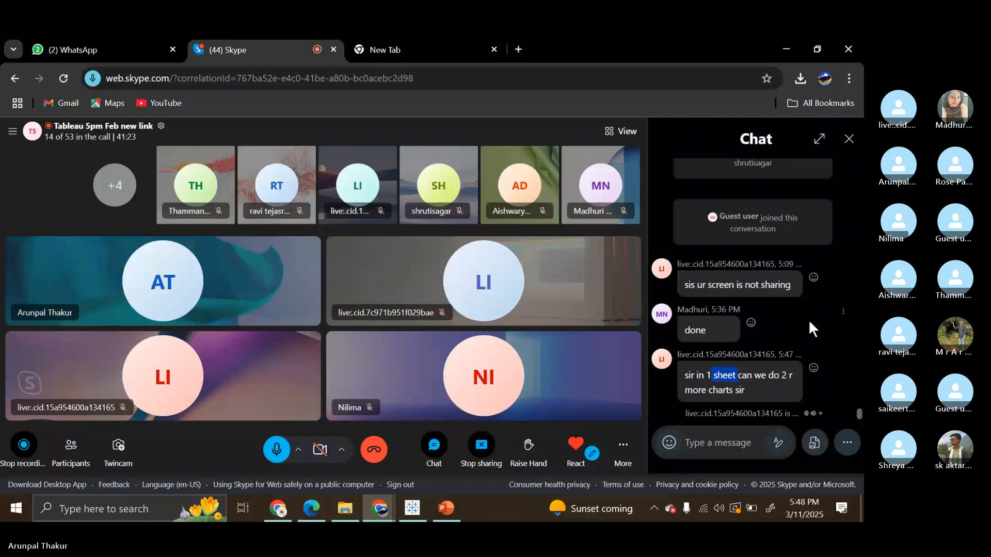
drag(682, 358, 761, 356)
click(678, 355)
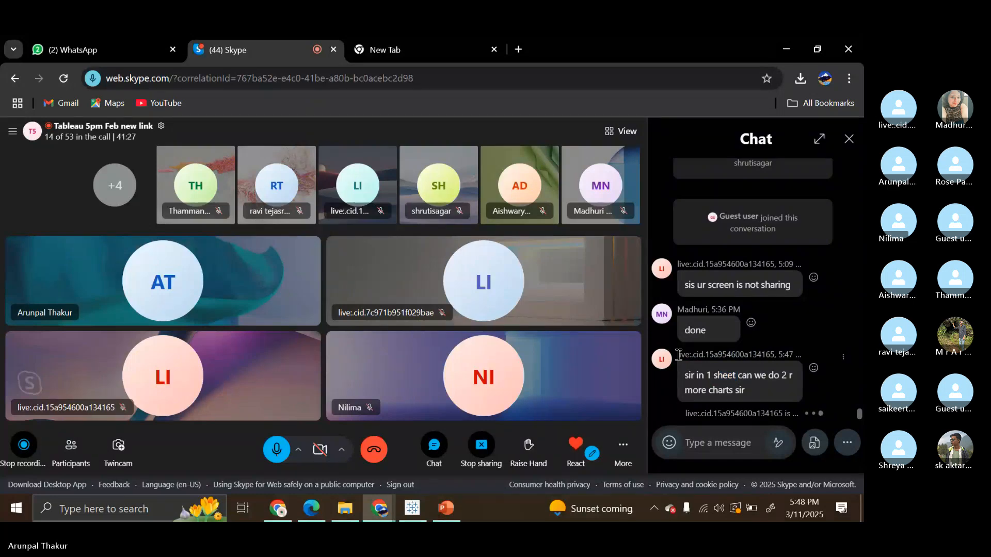
drag(679, 355, 773, 380)
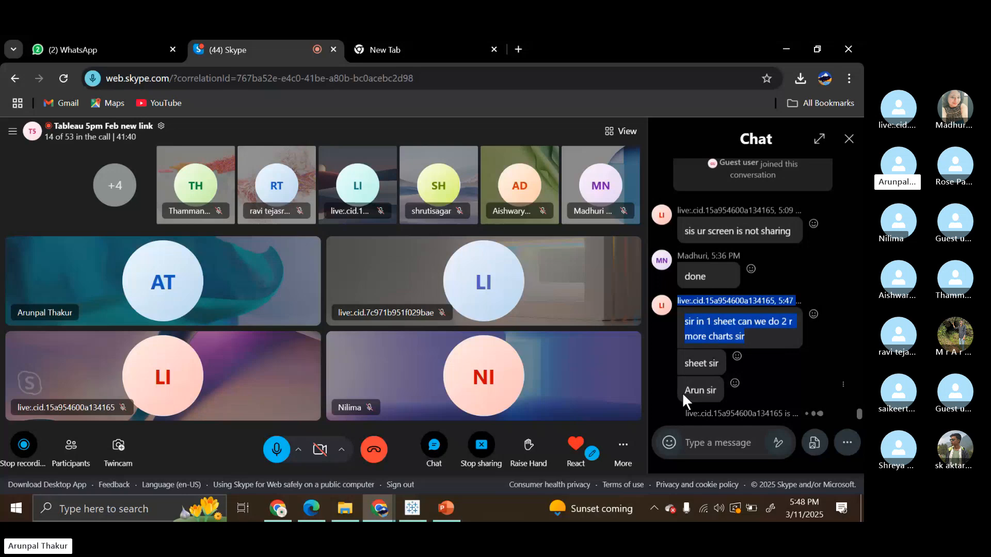
drag(685, 390, 720, 397)
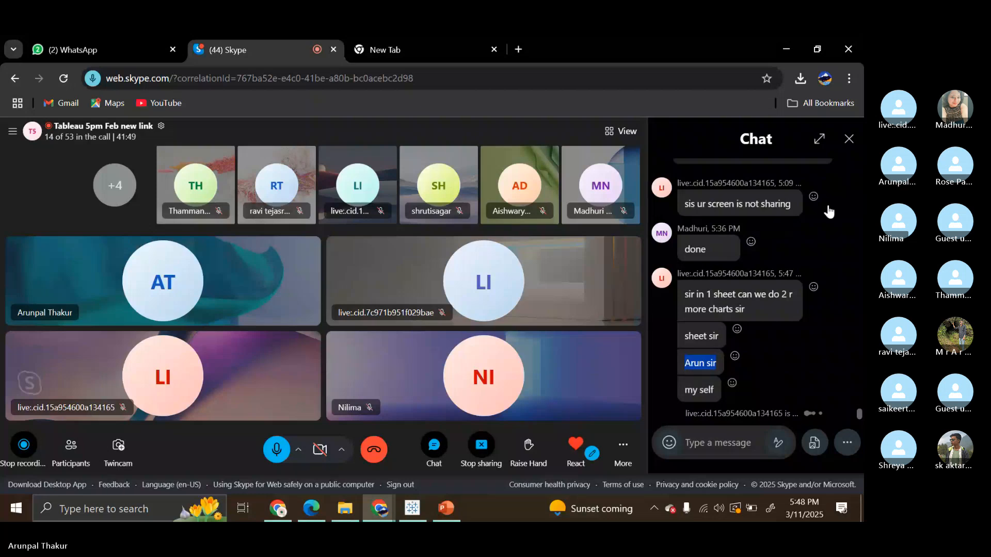
click(849, 140)
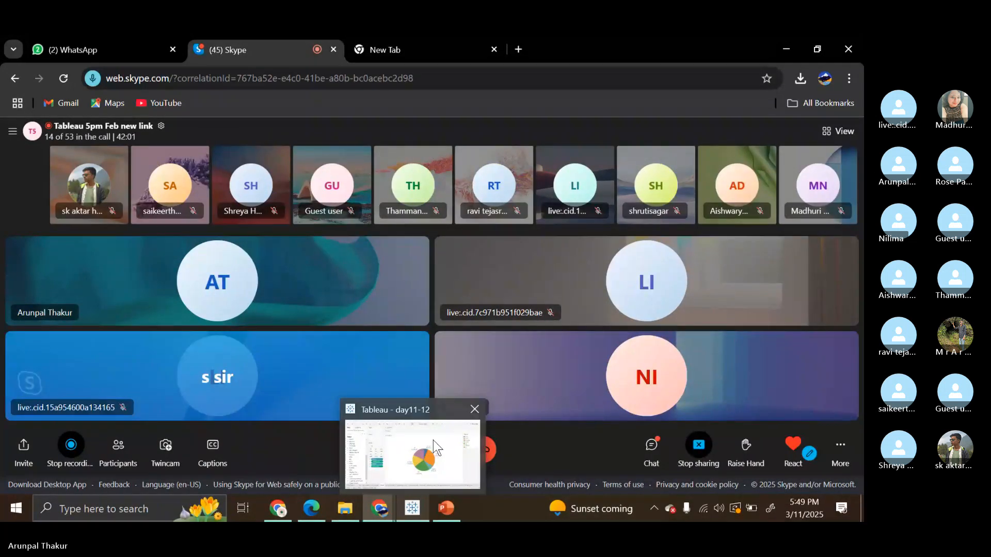
Switch to Tableau and view the "line by date hierarchy", "pie chart" and "another method for pie" worksheets.
click(433, 441)
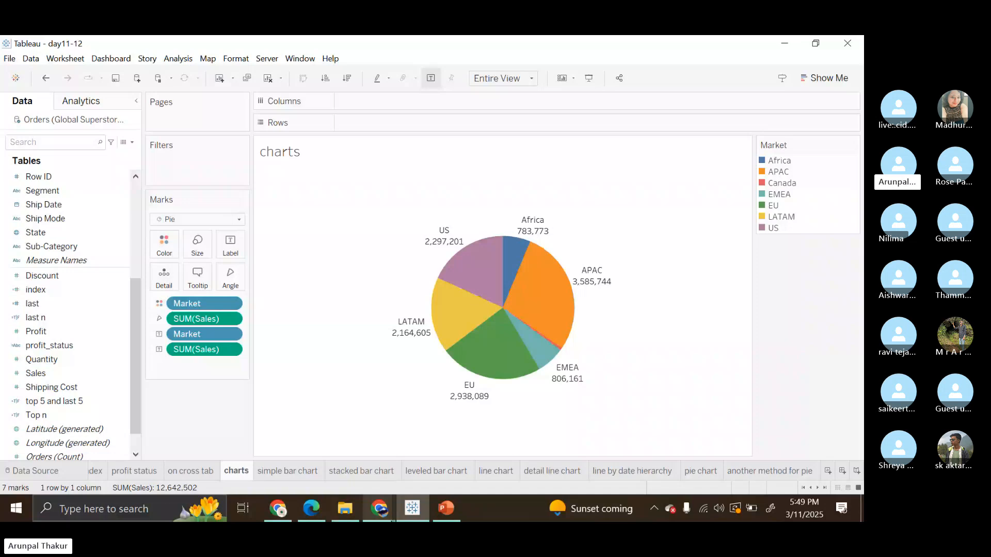
click(398, 501)
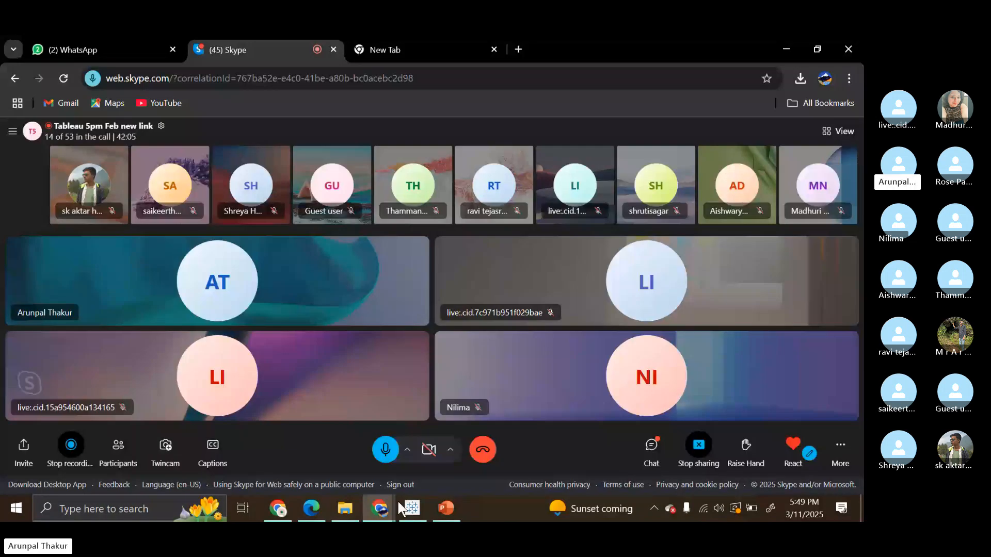
click(400, 503)
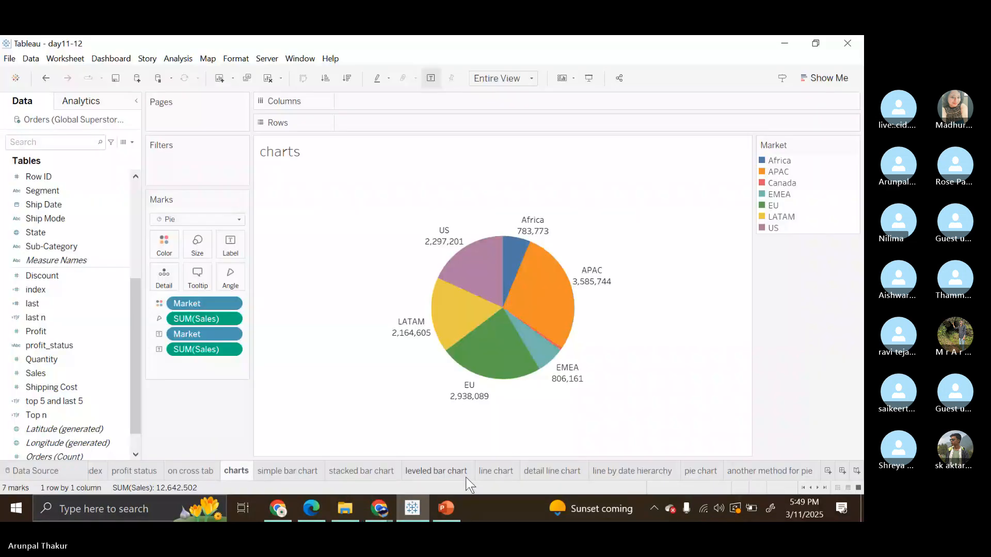
click(609, 470)
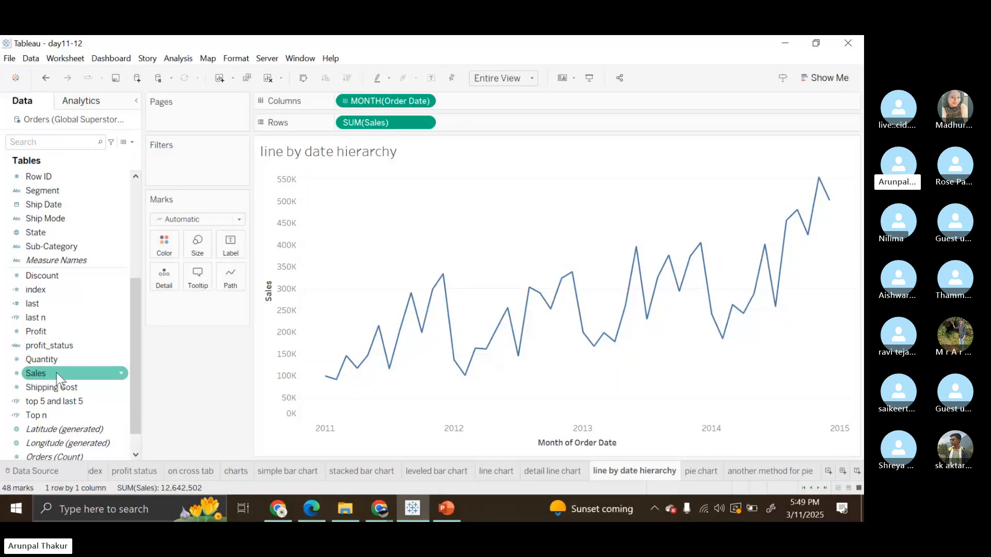
drag(57, 372, 206, 475)
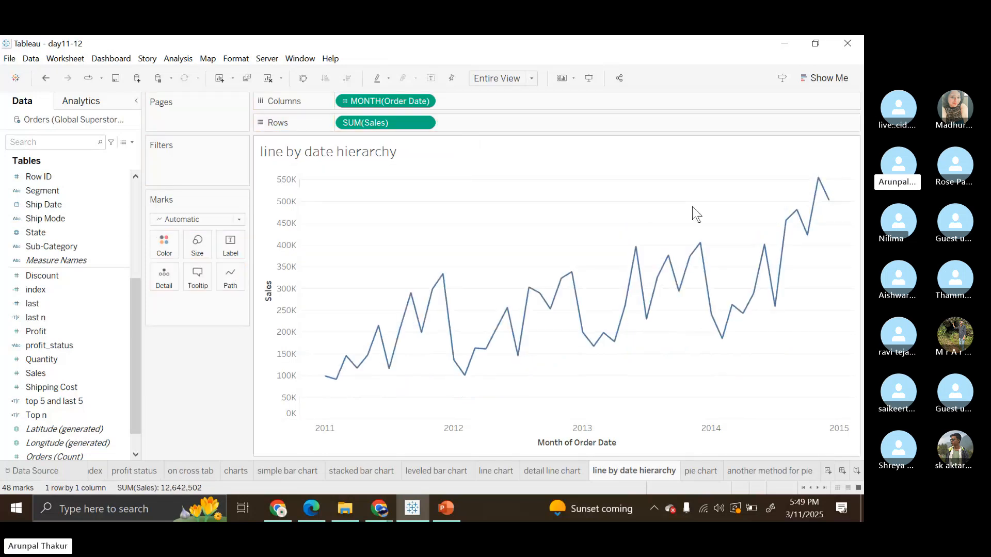
click(701, 466)
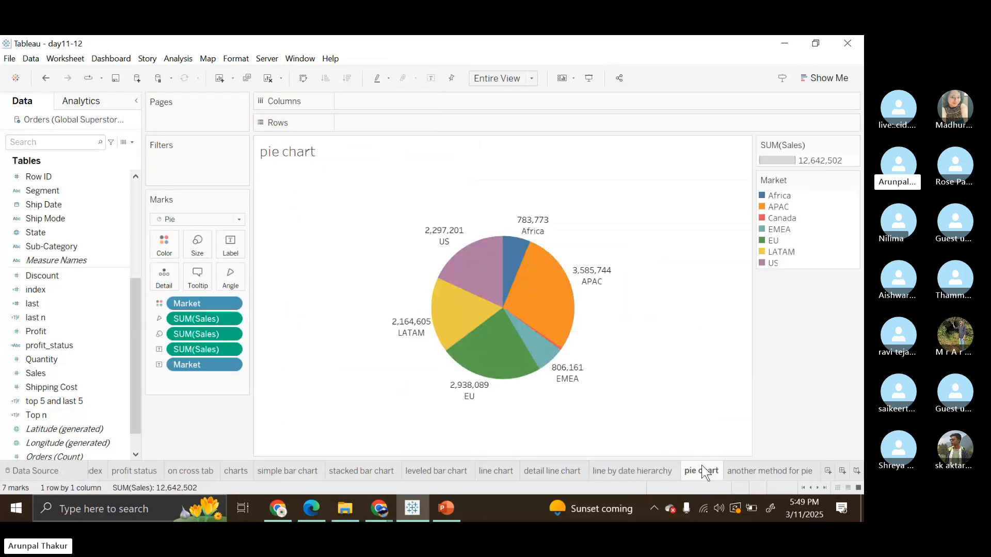
click(737, 468)
Switch to the Skype call and check the chat for unread messages, closing it when done.
click(380, 500)
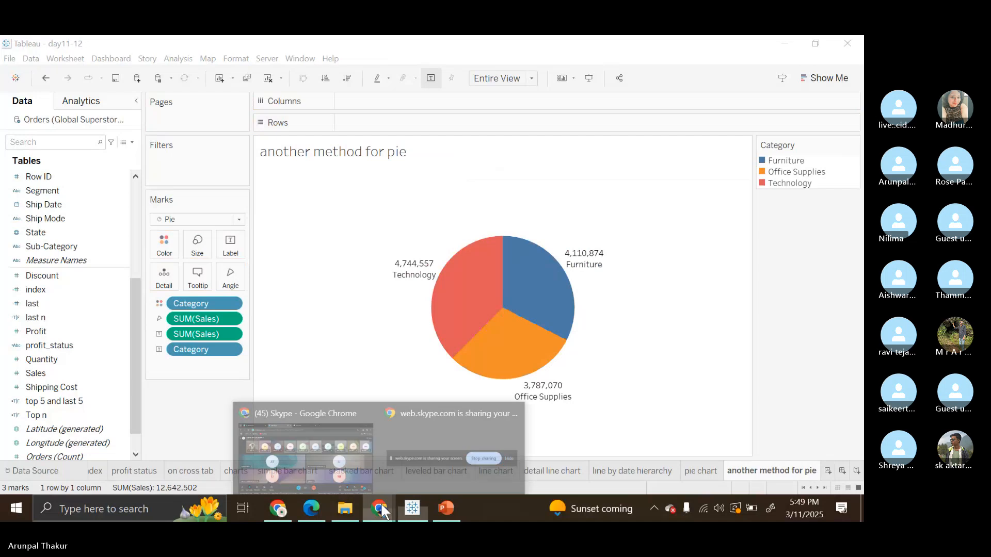
click(345, 460)
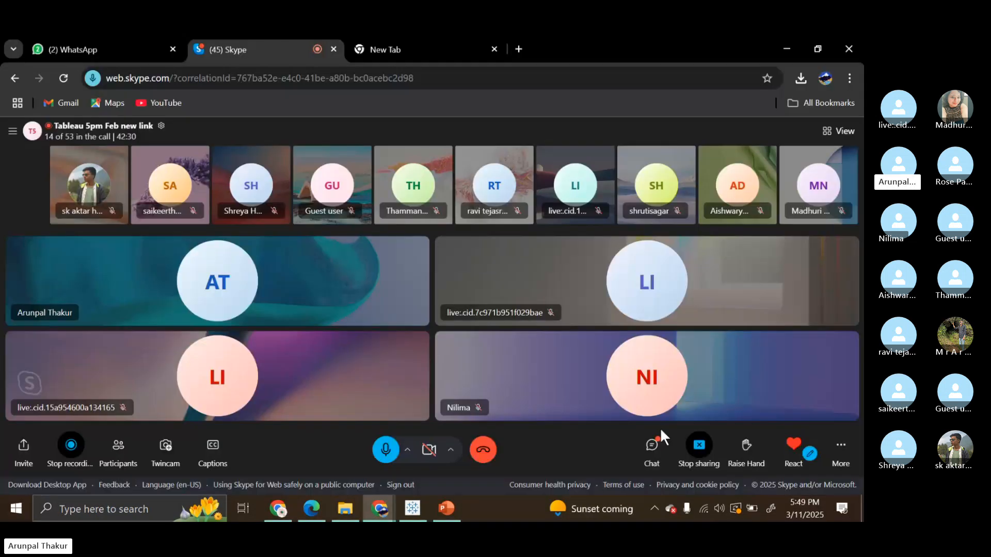
click(654, 457)
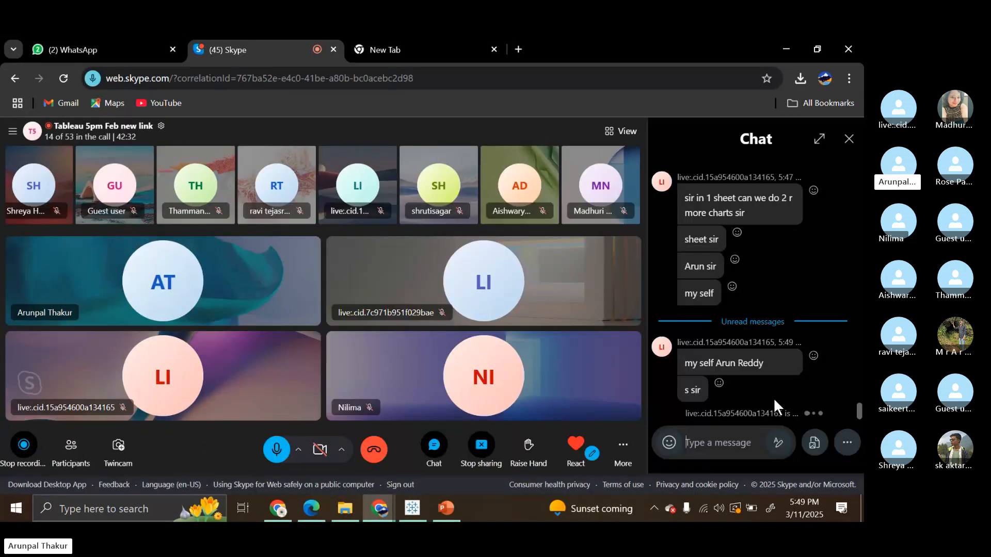
click(848, 138)
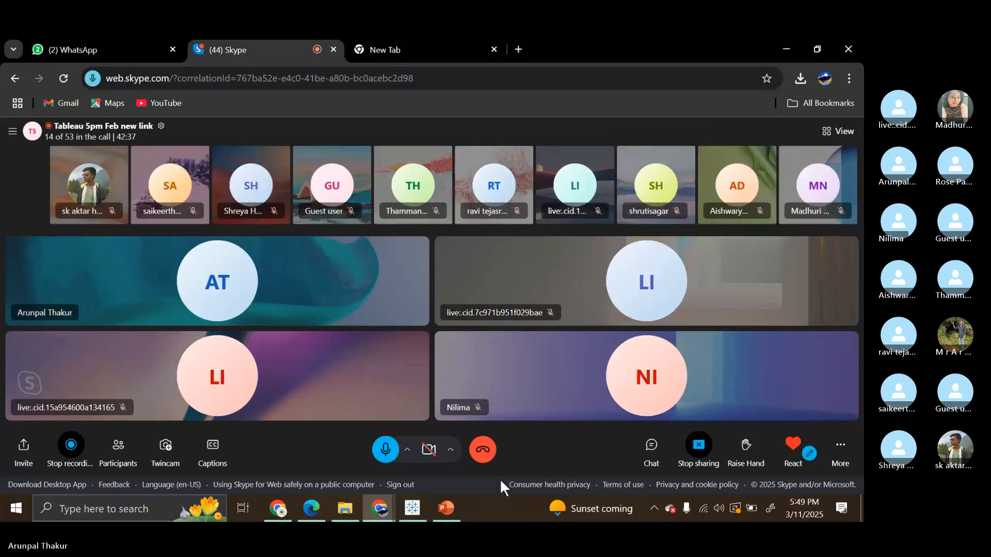
Switch to the PowerPoint slide show and review the Pie Chart slide's description, uses and creation steps.
click(445, 508)
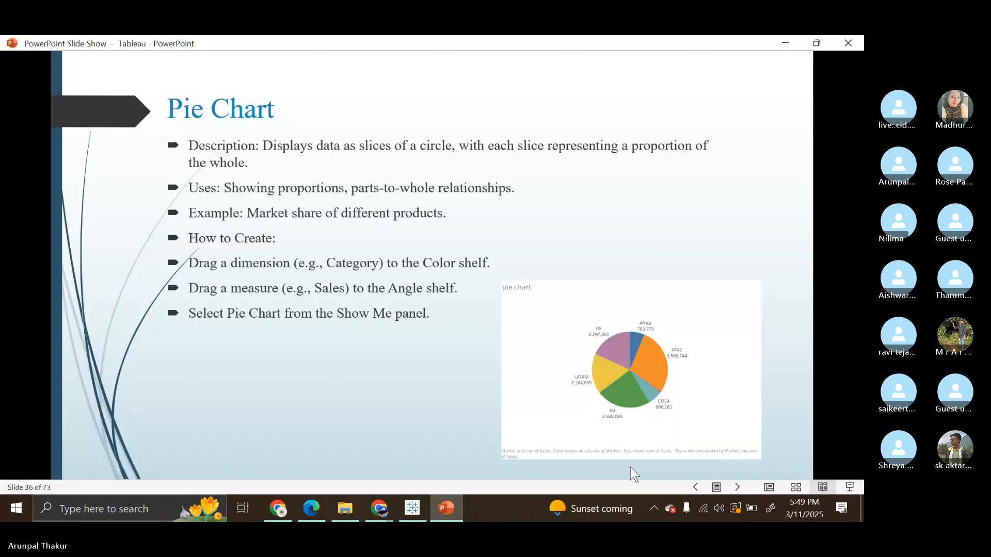
mouse_move(380, 508)
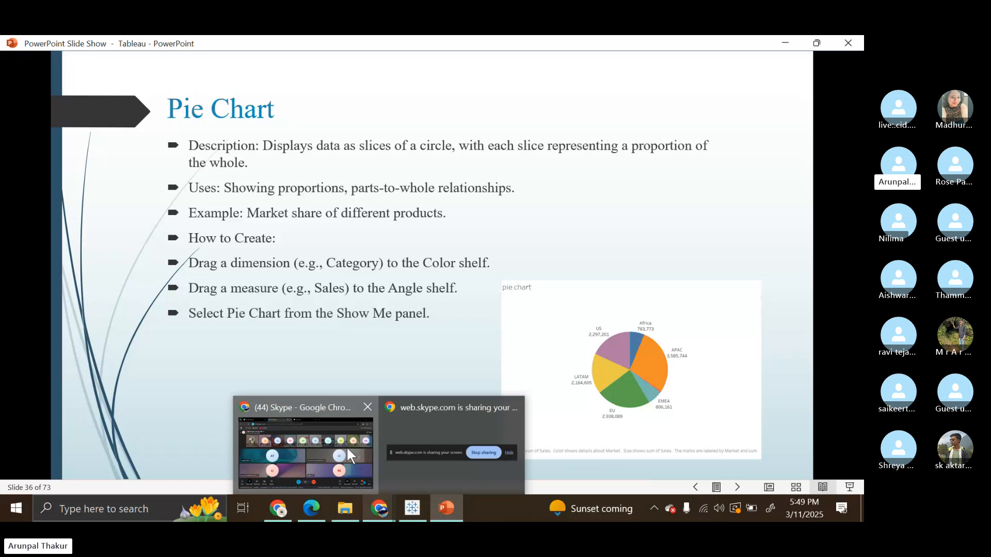
click(346, 453)
click(447, 509)
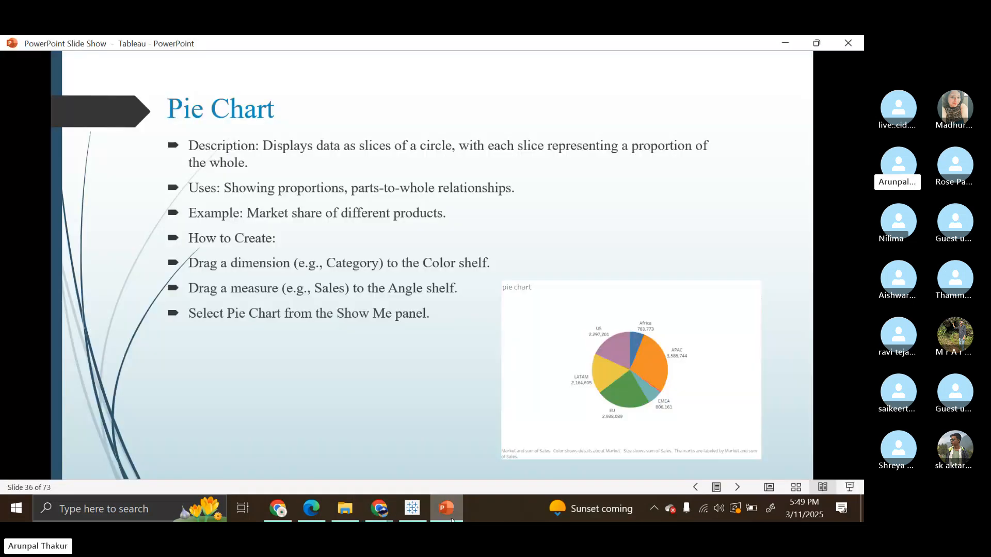
Switch to Tableau, view the "another way" worksheet and inspect the Office Supplies slice of Africa's pie.
click(409, 513)
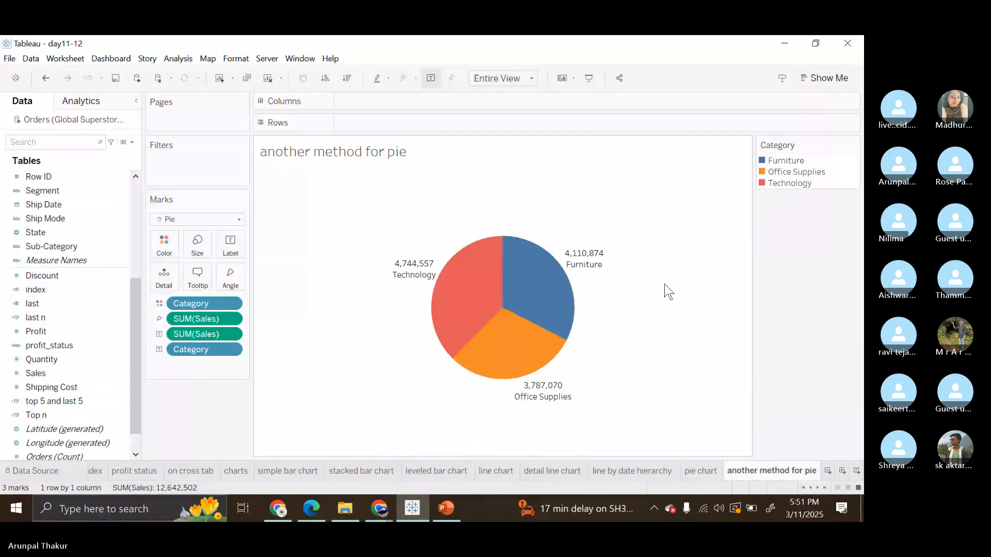
click(724, 457)
click(697, 470)
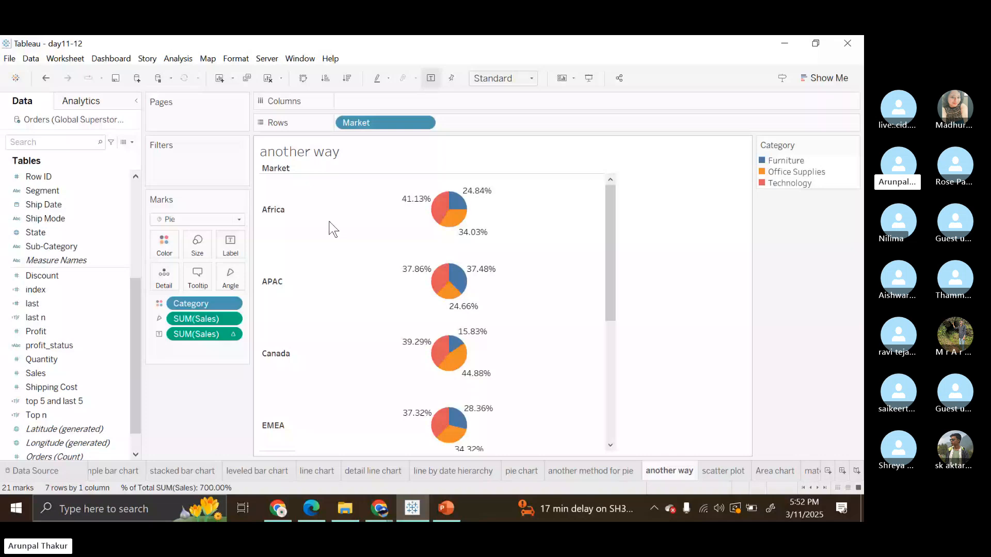
mouse_move(450, 227)
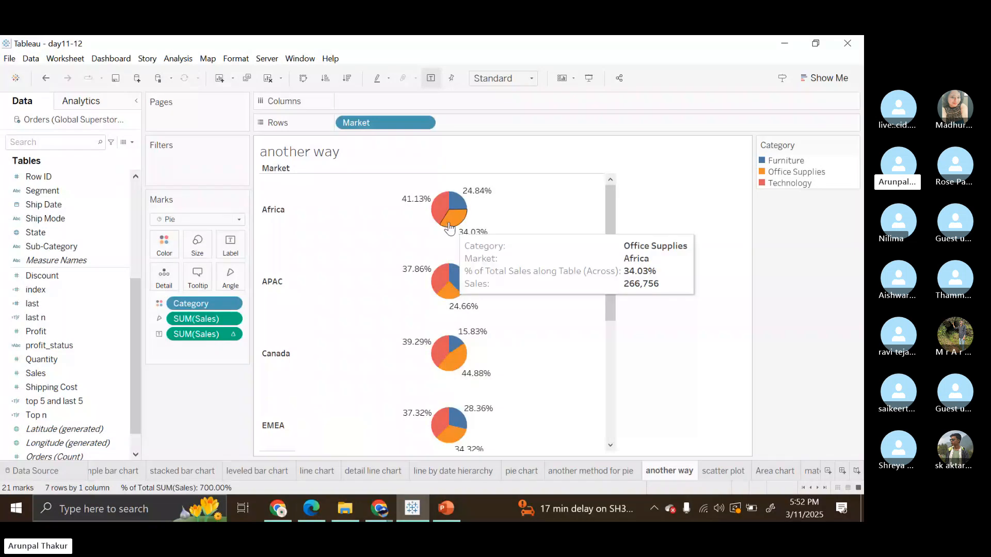
Remove Market from the rows to show one overall pie, and add it back to split the pie by market.
drag(384, 123, 668, 62)
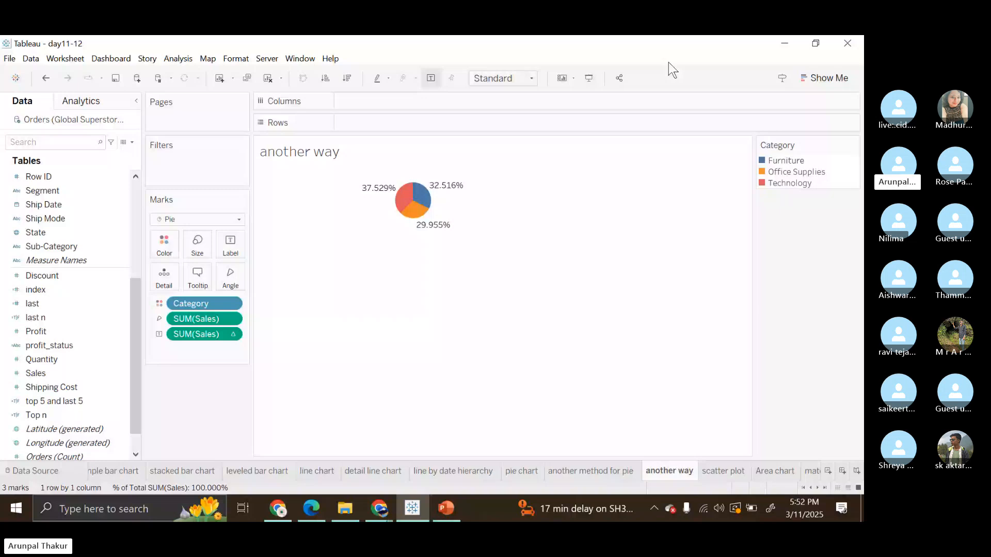
click(54, 320)
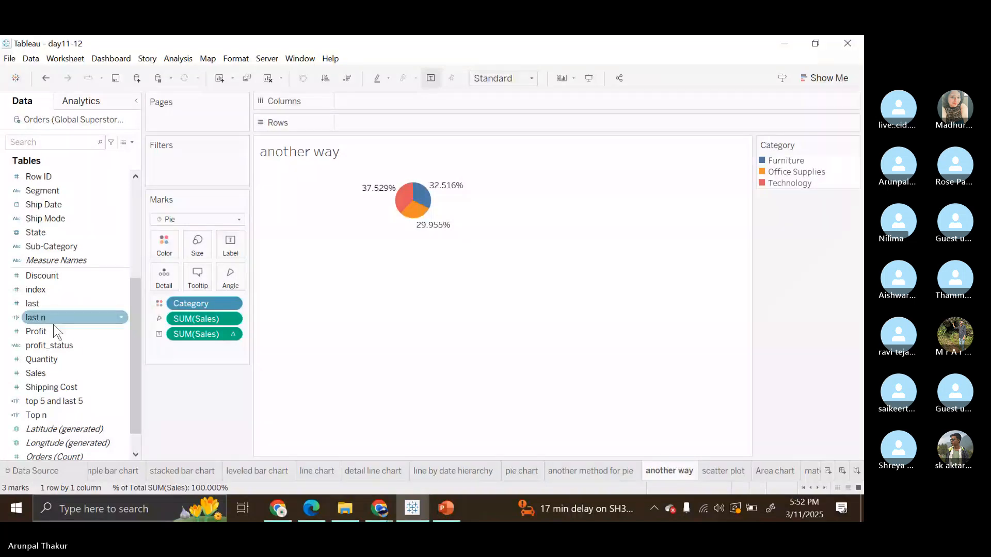
scroll(33, 235, up, 1)
click(32, 233)
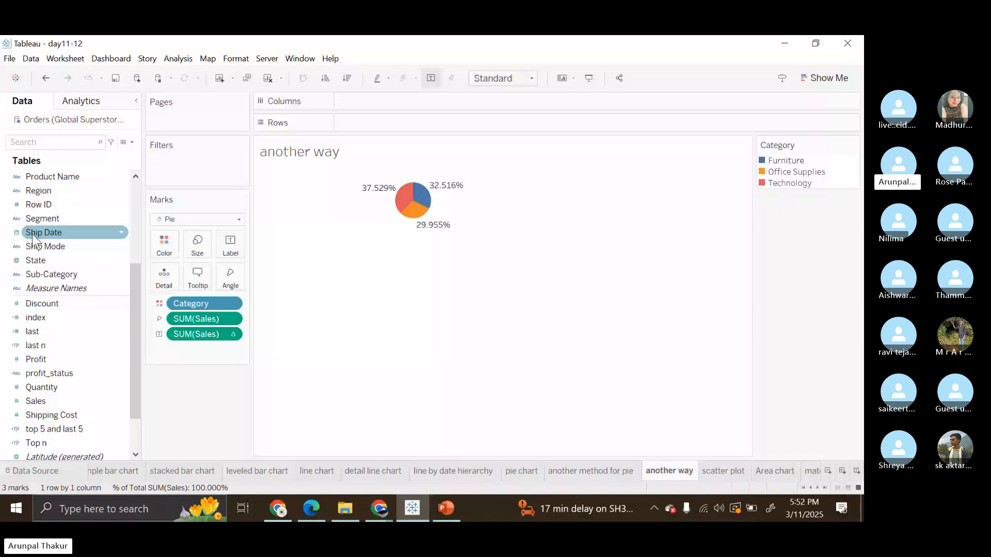
scroll(34, 239, up, 3)
drag(39, 191, 399, 122)
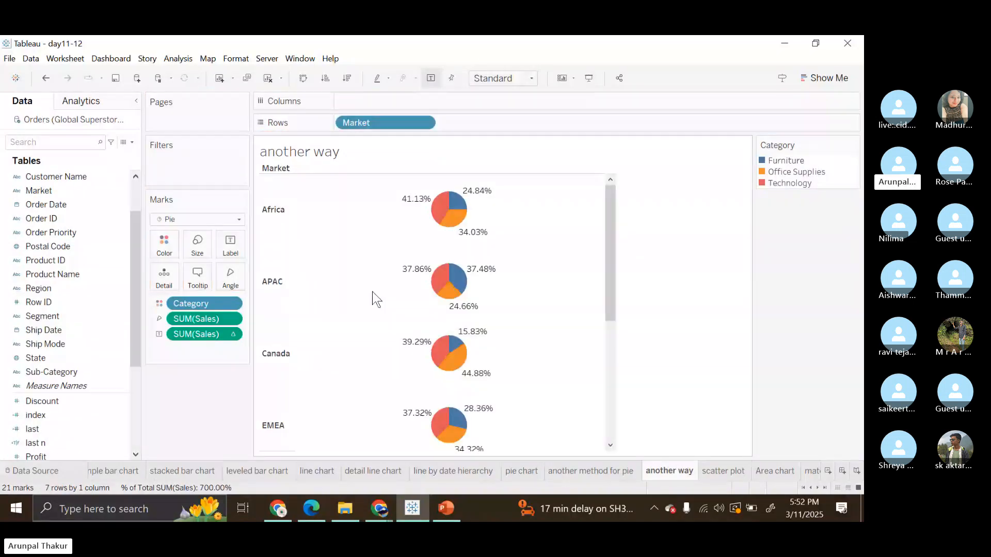
mouse_move(420, 200)
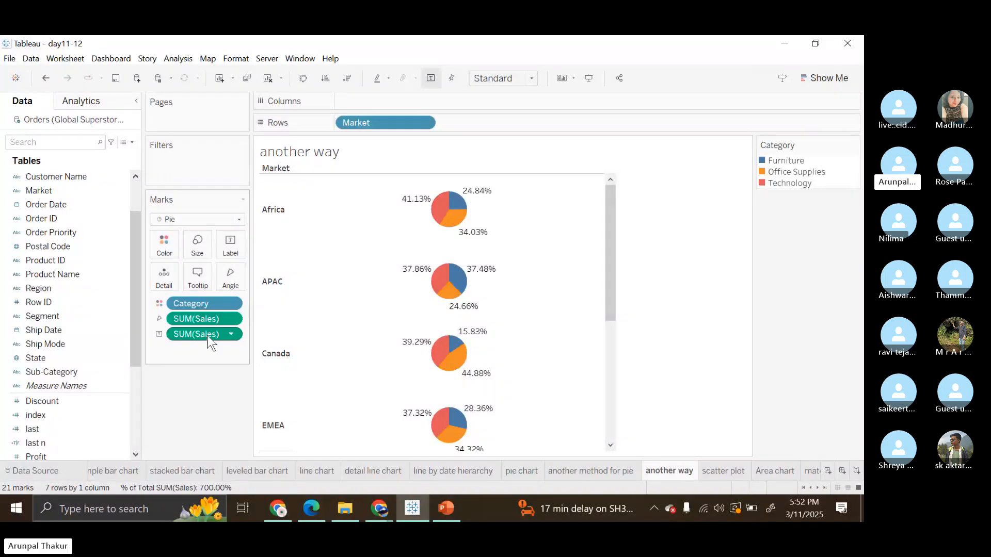
mouse_move(208, 336)
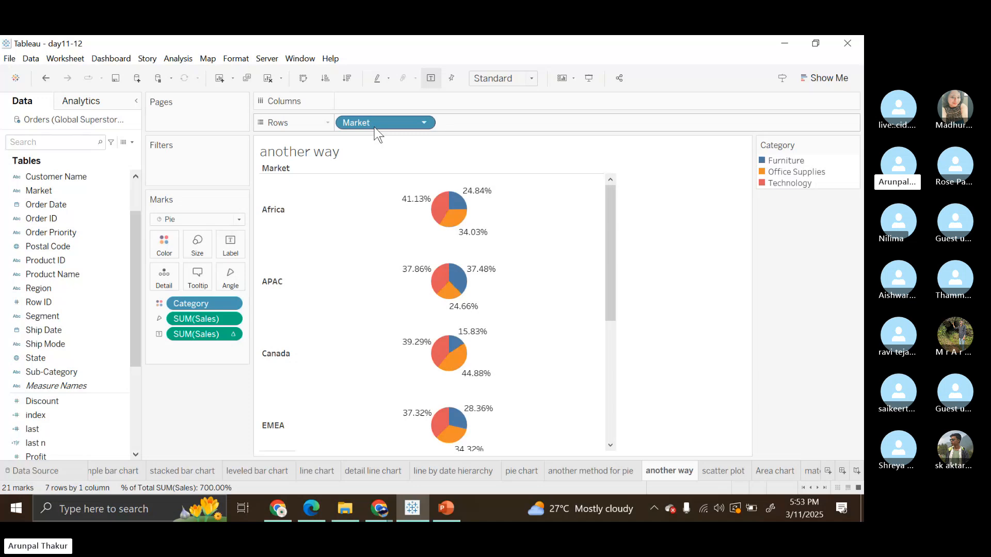
Take Market off the rows again to explain the overall category percentages, and return Market from the field list to the rows.
drag(373, 127, 598, 66)
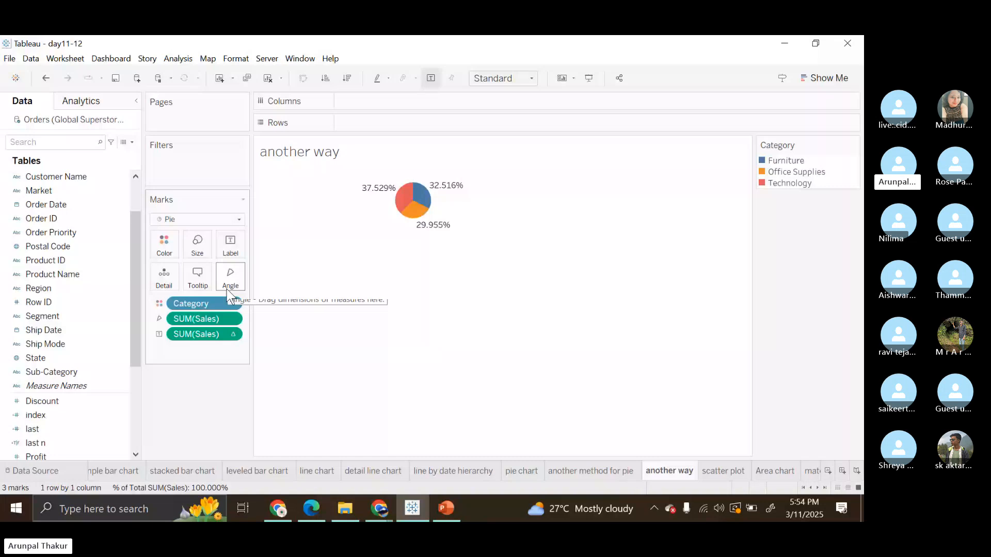
mouse_move(382, 195)
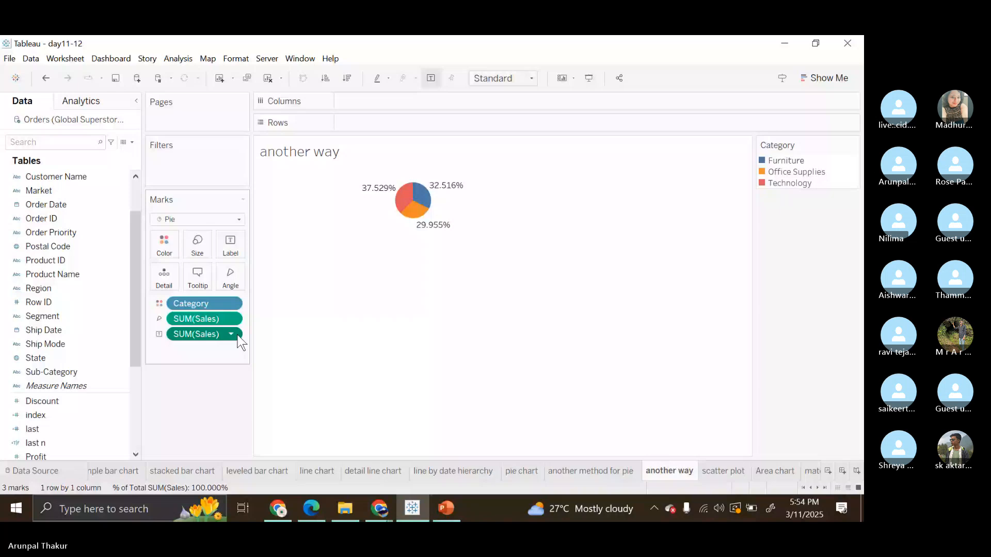
mouse_move(441, 189)
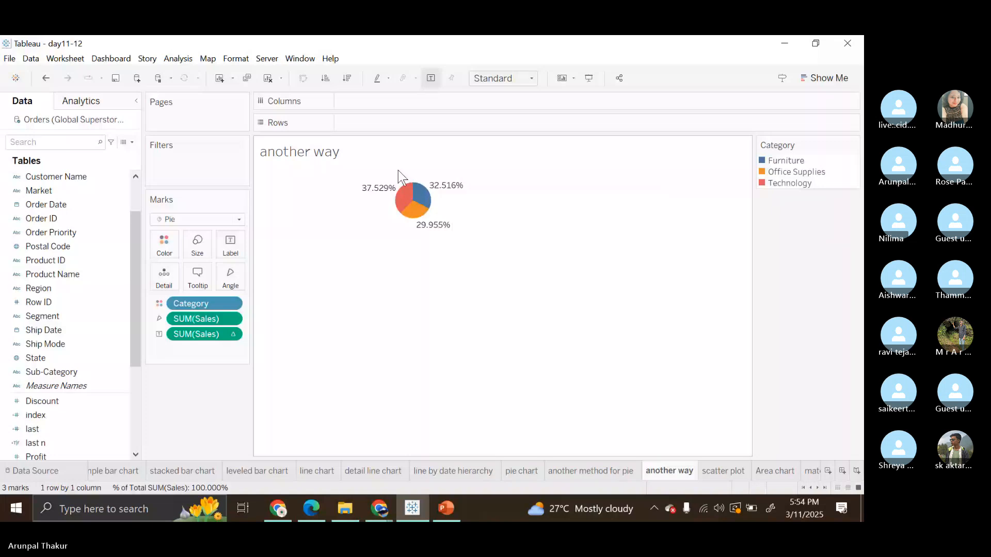
click(69, 290)
scroll(73, 296, down, 3)
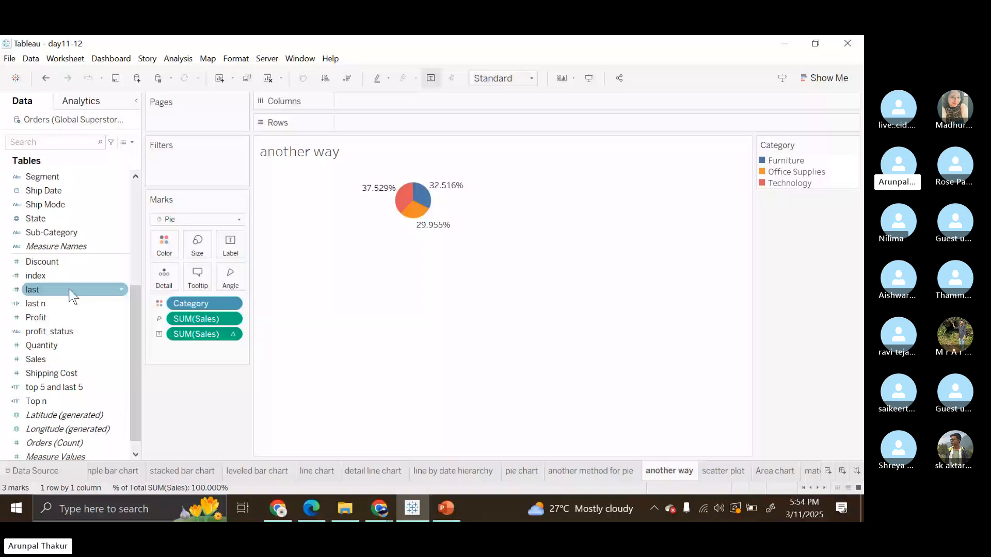
scroll(36, 287, up, 4)
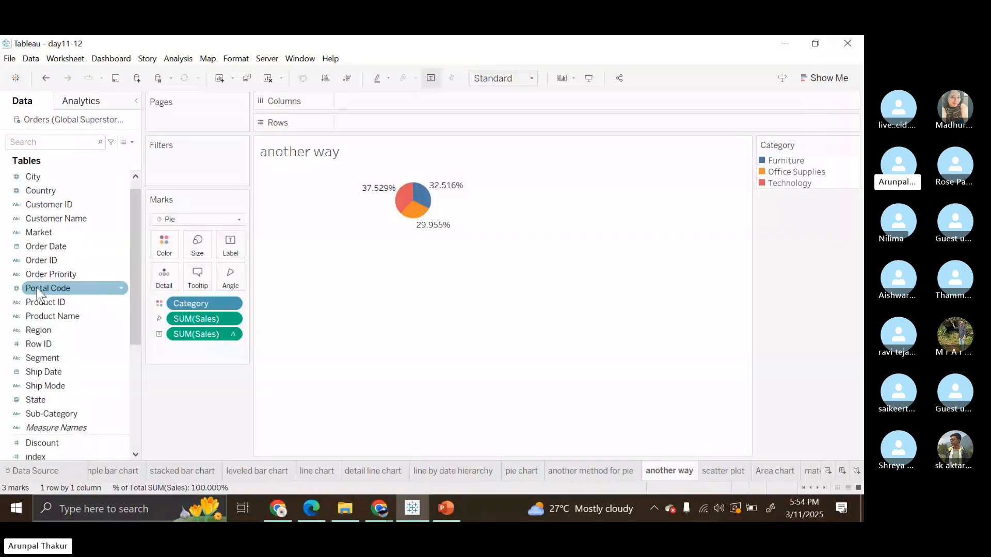
scroll(56, 308, down, 1)
scroll(58, 313, up, 1)
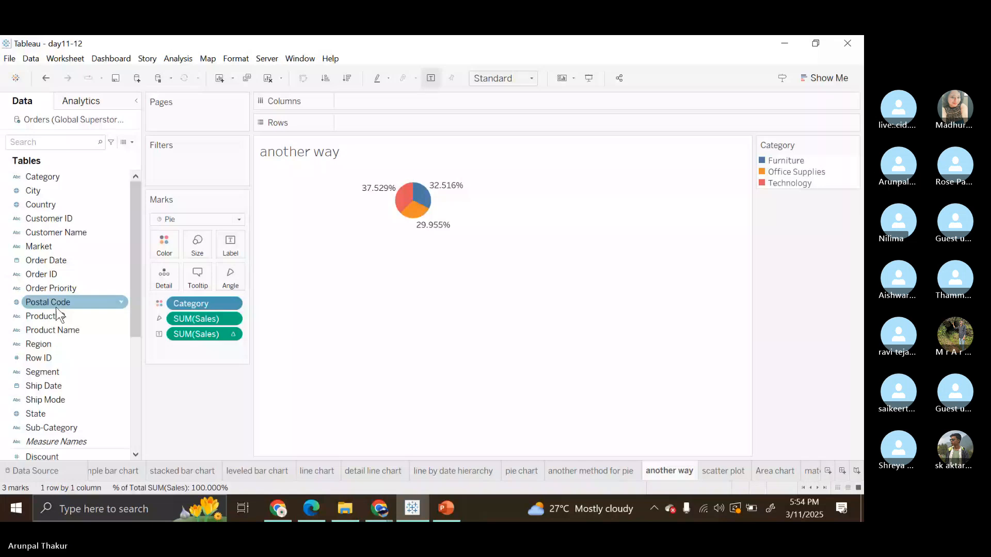
drag(38, 246, 357, 120)
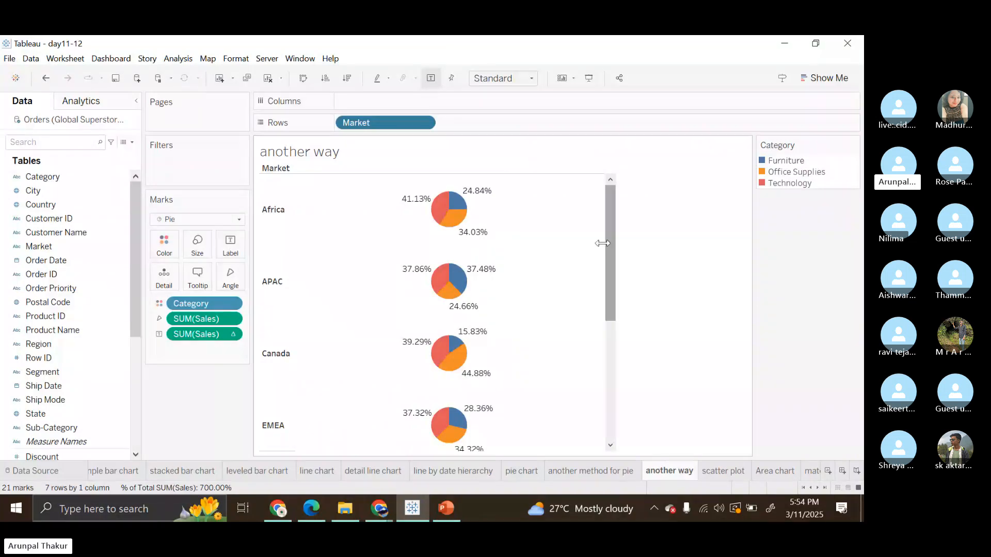
Widen the column of market pies and look through the rows of the different markets.
drag(602, 243, 695, 252)
scroll(598, 300, down, 1)
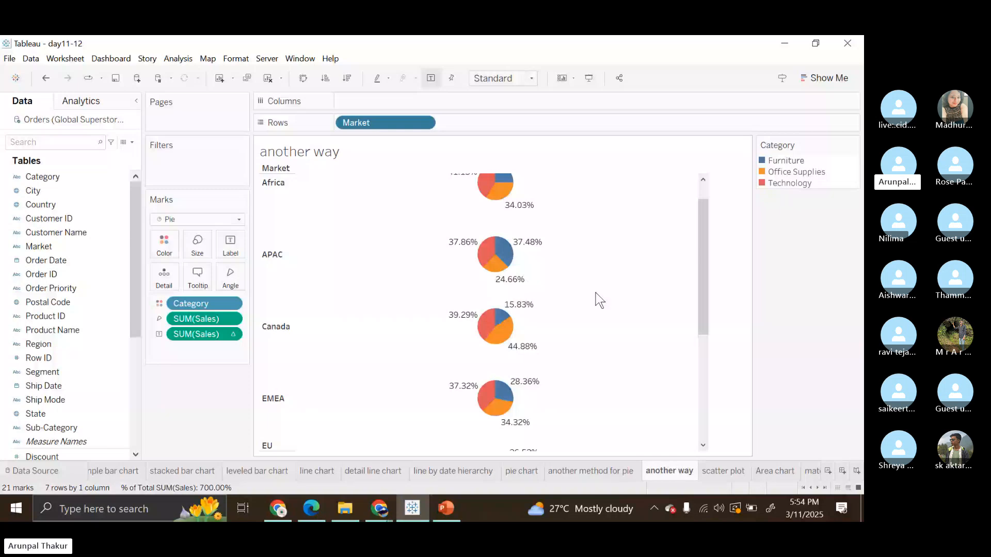
scroll(599, 299, up, 1)
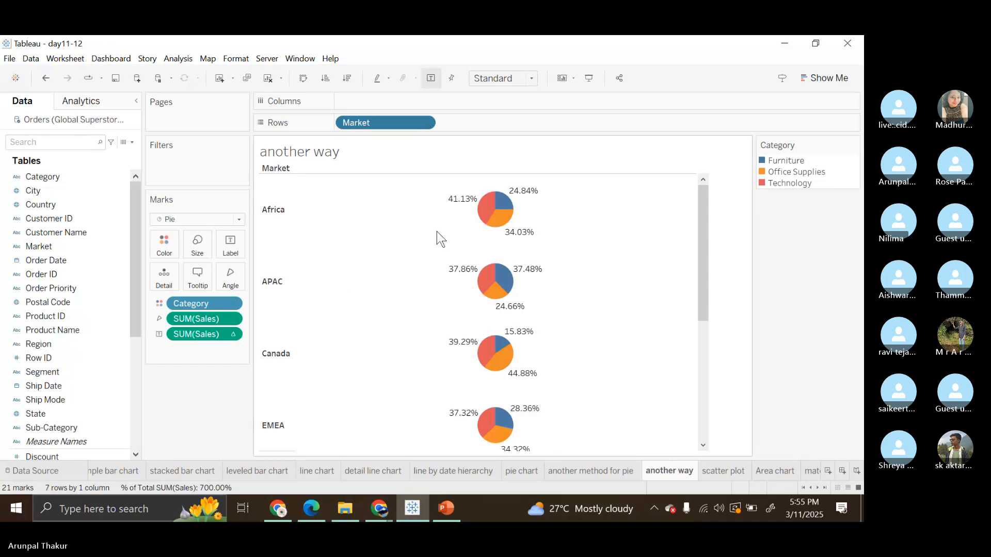
View the quick table calculation options for the Sales label, including Percent of Total, and close them without changing anything.
click(232, 335)
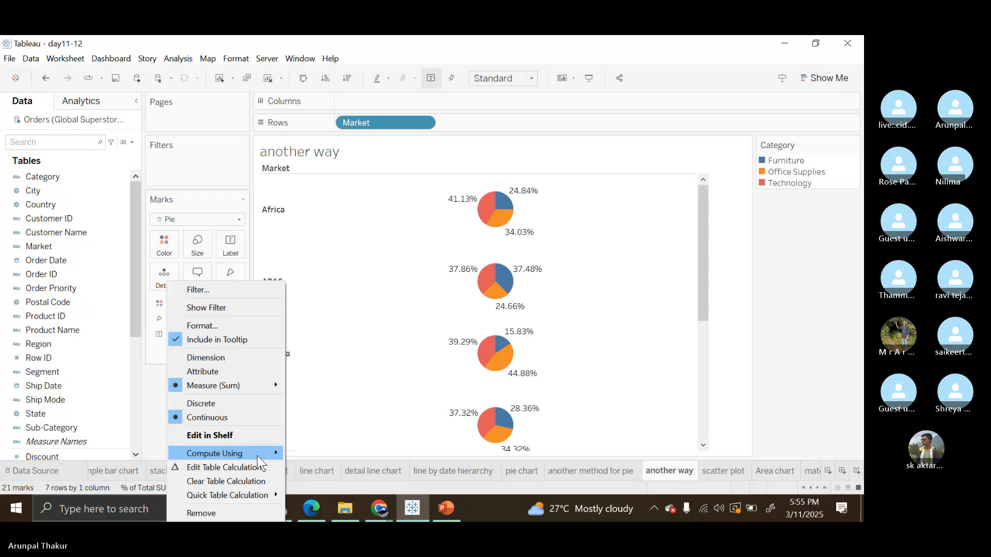
mouse_move(256, 454)
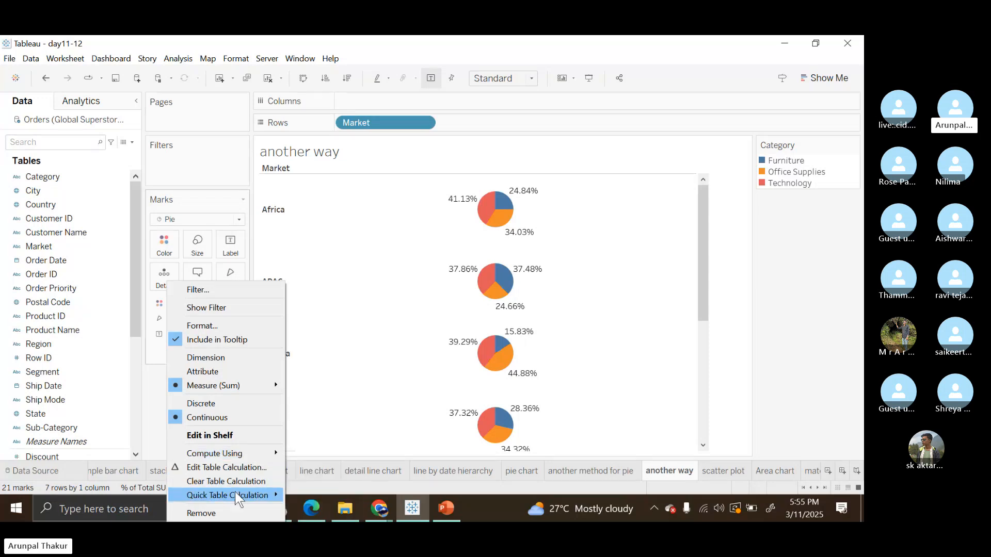
mouse_move(234, 491)
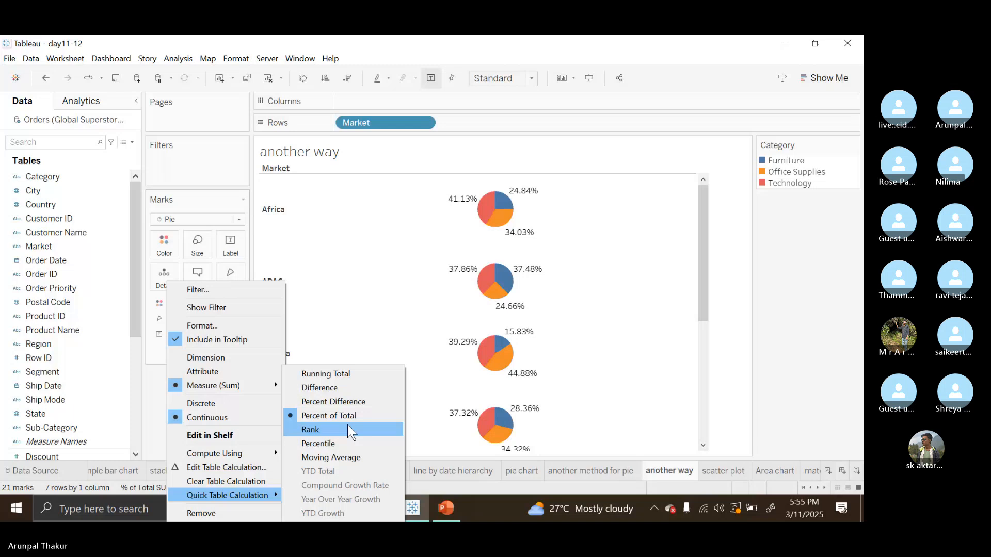
click(410, 268)
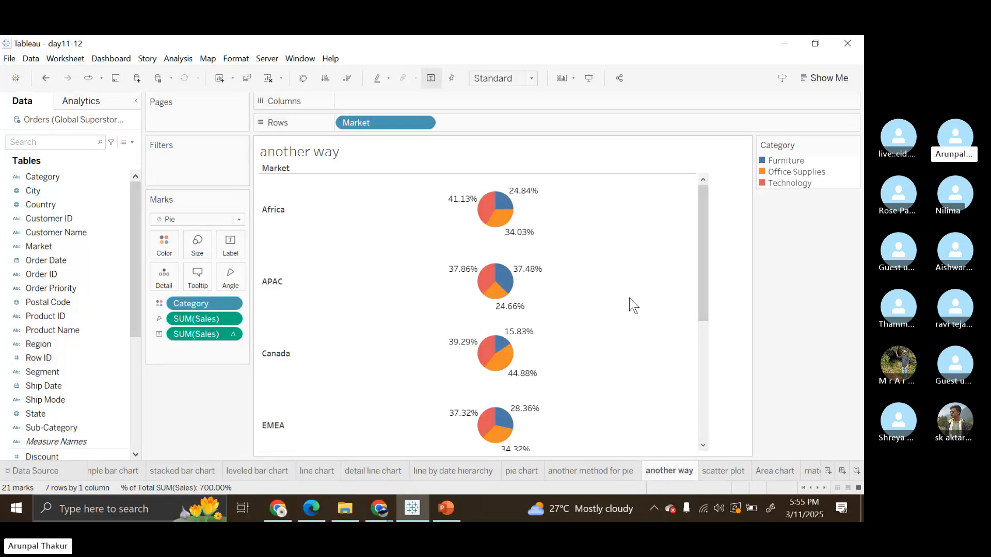
Switch to the Skype call in Chrome and open the options for stopping the screen sharing.
click(393, 502)
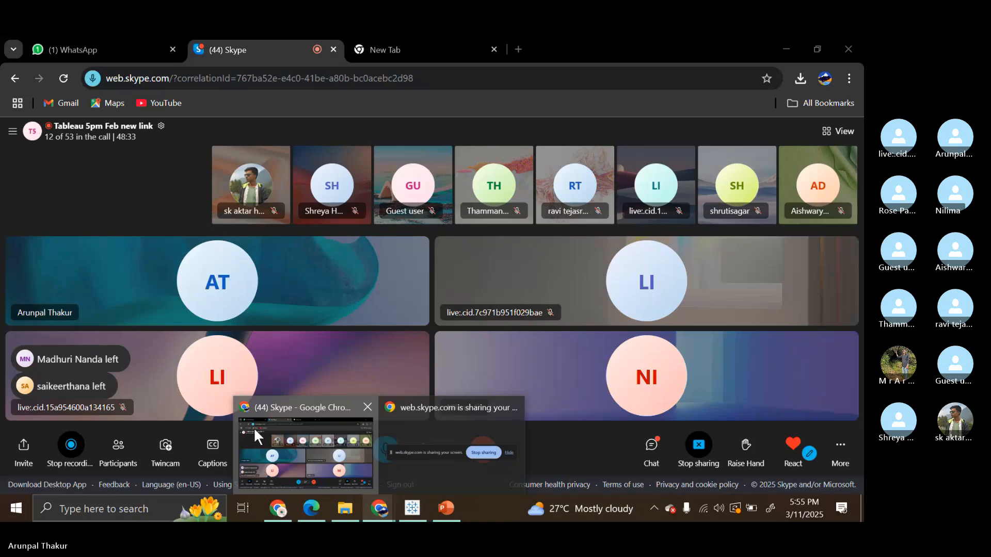
click(252, 427)
click(698, 445)
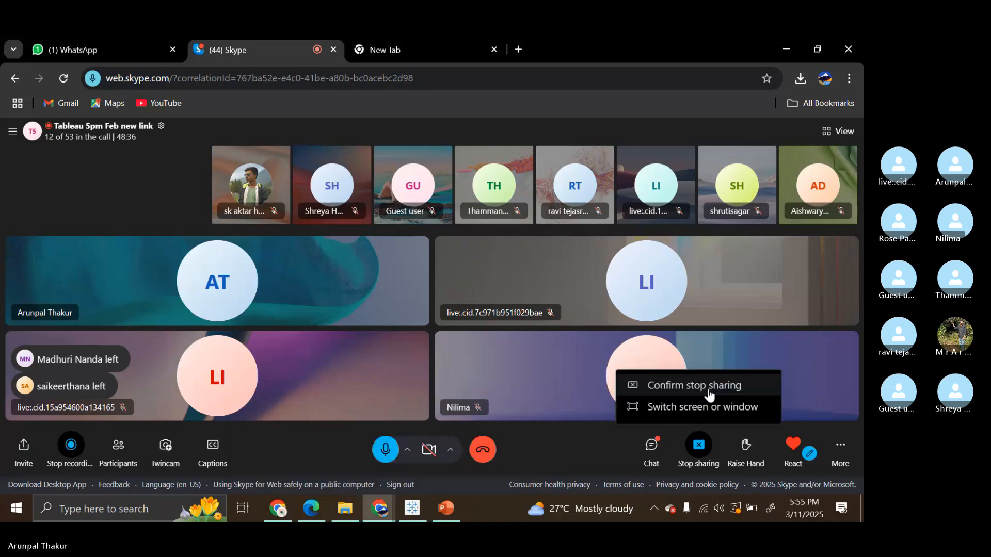